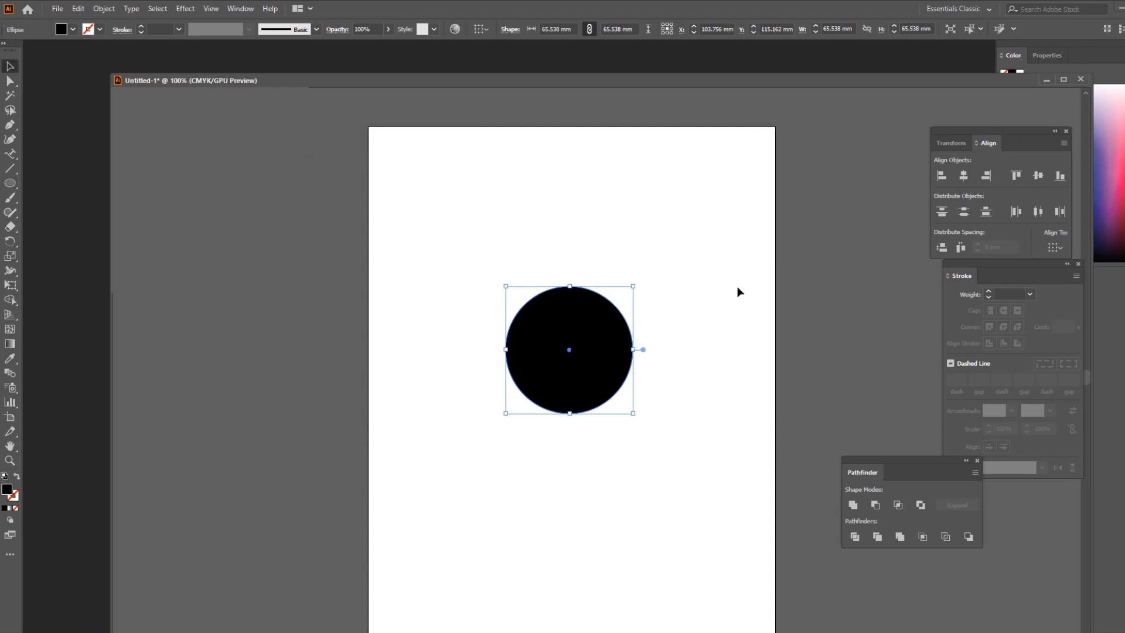
# Check whether Smart Guides are turned on
pyautogui.click(572, 356)
pyautogui.click(630, 367)
pyautogui.click(212, 9)
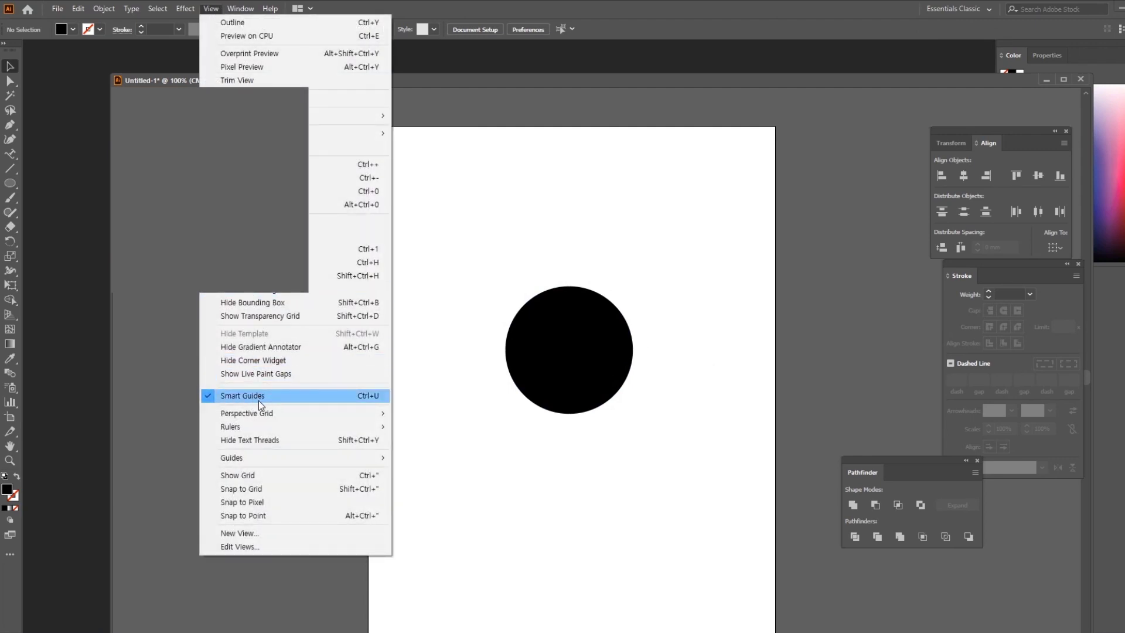
pyautogui.click(687, 365)
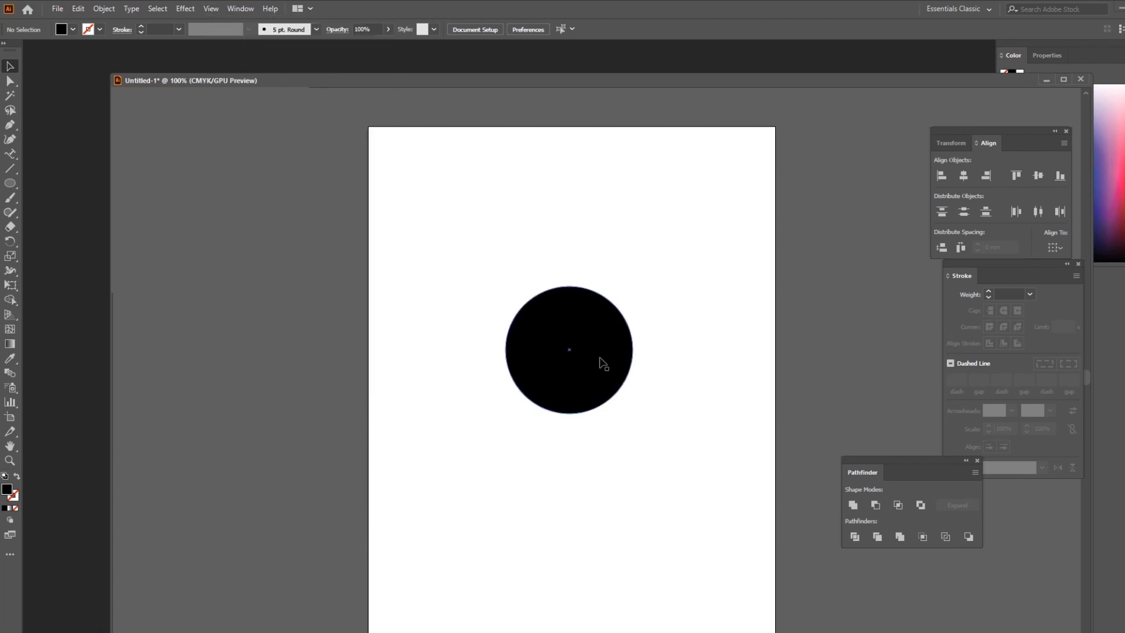
# Draw a vertical rounded rectangle about 28.5 × 108 mm beside the circle and align both shapes by their vertical centres
pyautogui.moveTo(10, 183); pyautogui.dragTo(67, 190)
pyautogui.moveTo(431, 243); pyautogui.dragTo(485, 453)
pyautogui.click(10, 66)
pyautogui.moveTo(385, 193); pyautogui.dragTo(717, 576)
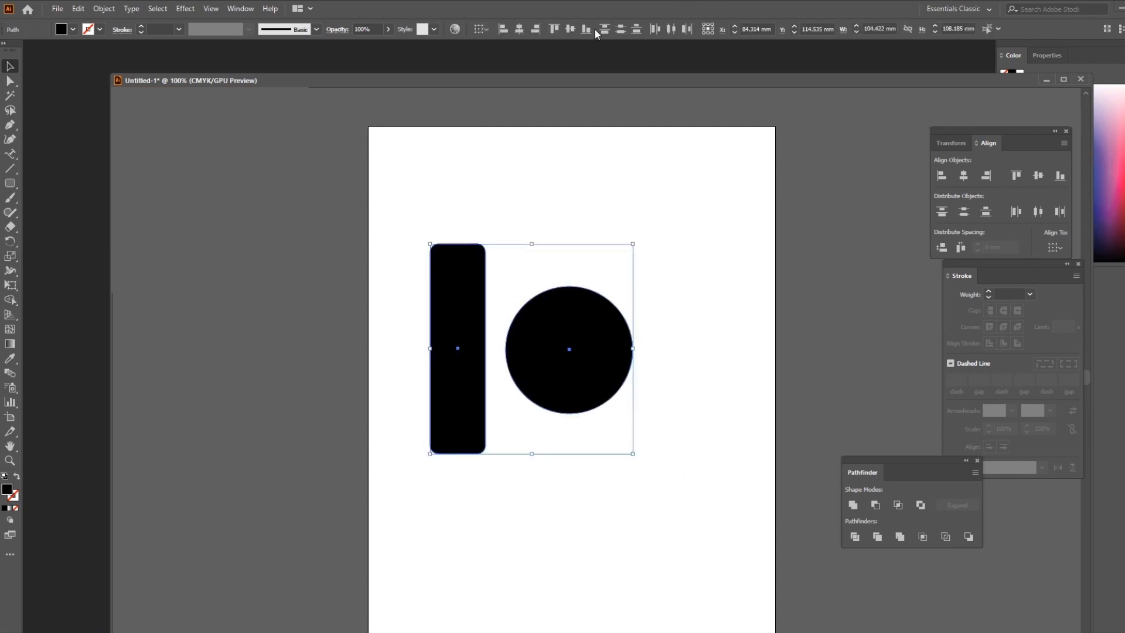
pyautogui.click(705, 159)
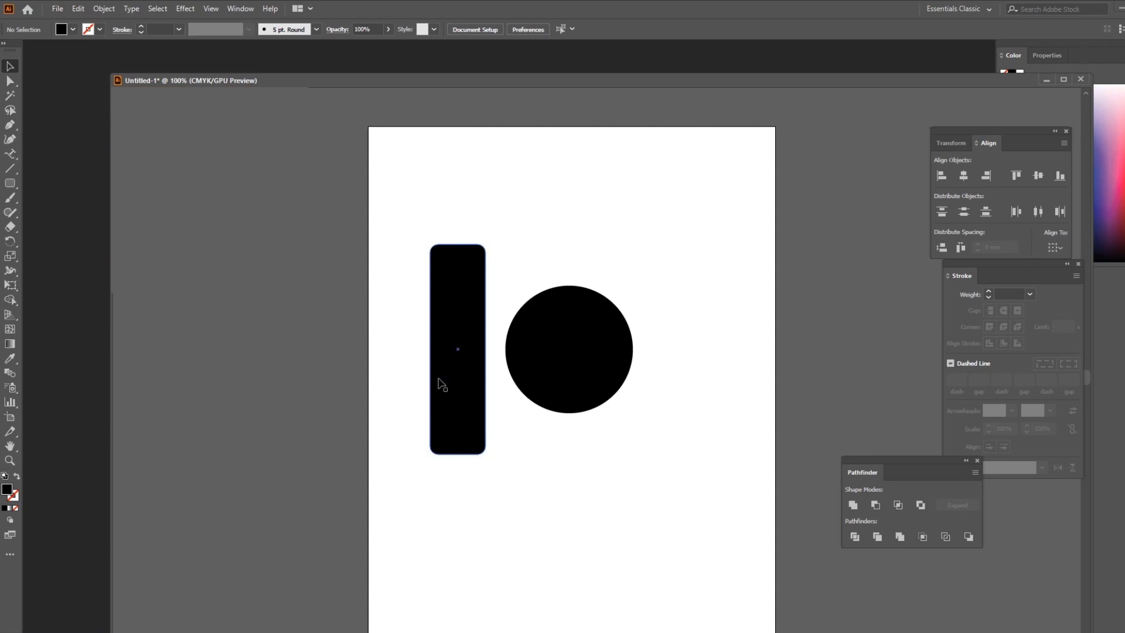
# Reflect the rounded rectangle itself, without copying, across a vertical axis through the circle's centre
pyautogui.click(477, 296)
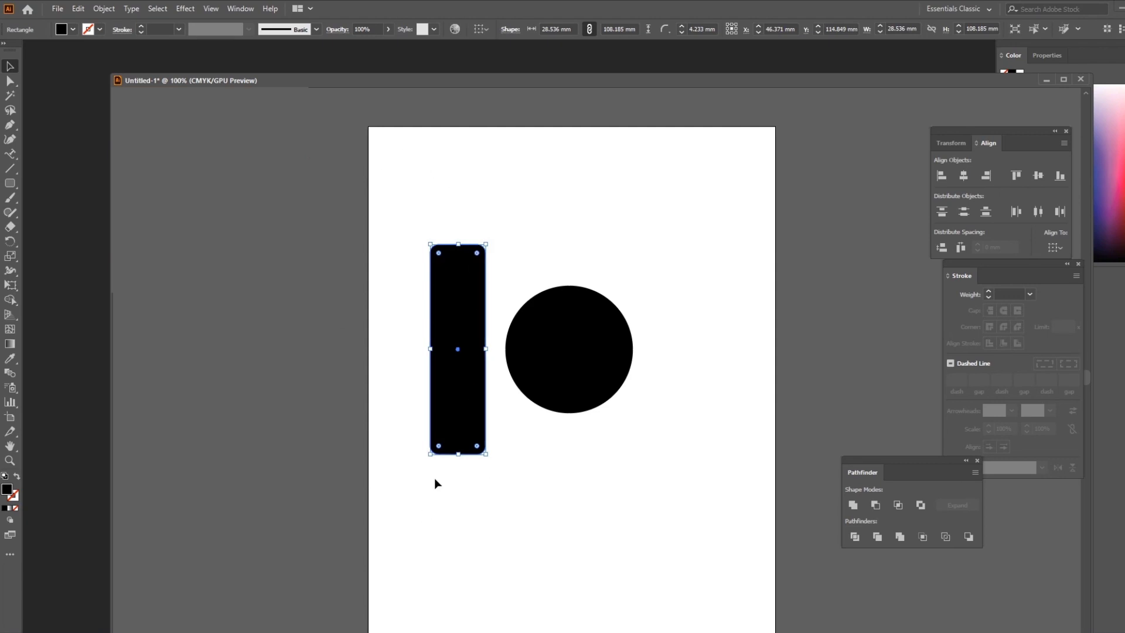
pyautogui.click(5, 243)
pyautogui.click(6, 244)
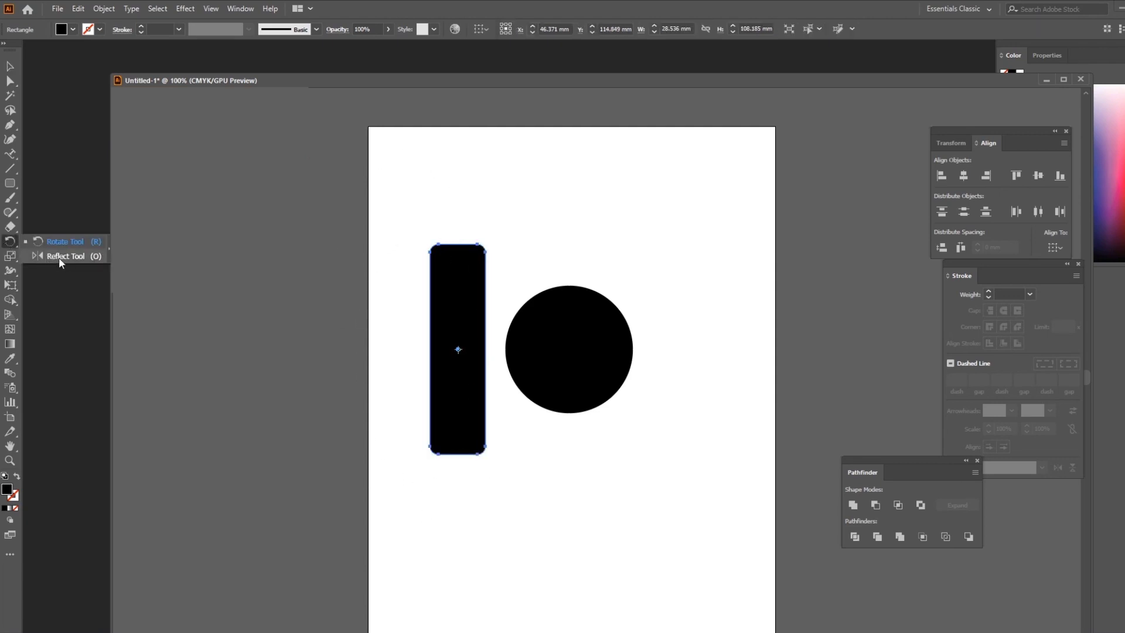
pyautogui.click(98, 258)
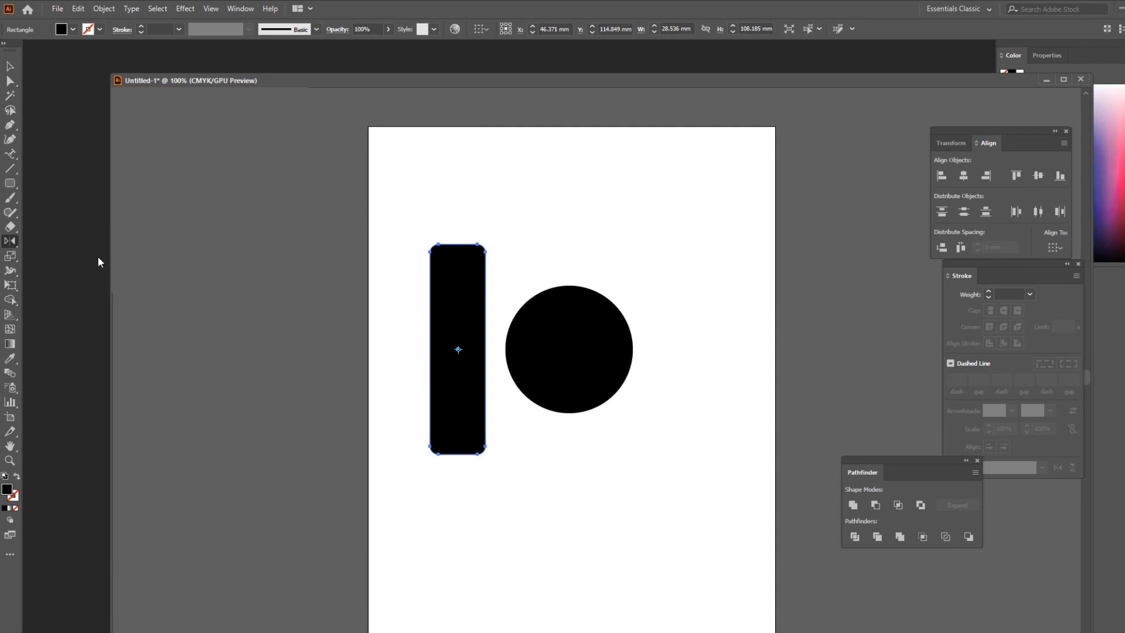
pyautogui.click(9, 64)
pyautogui.click(409, 208)
pyautogui.moveTo(410, 209); pyautogui.dragTo(492, 299)
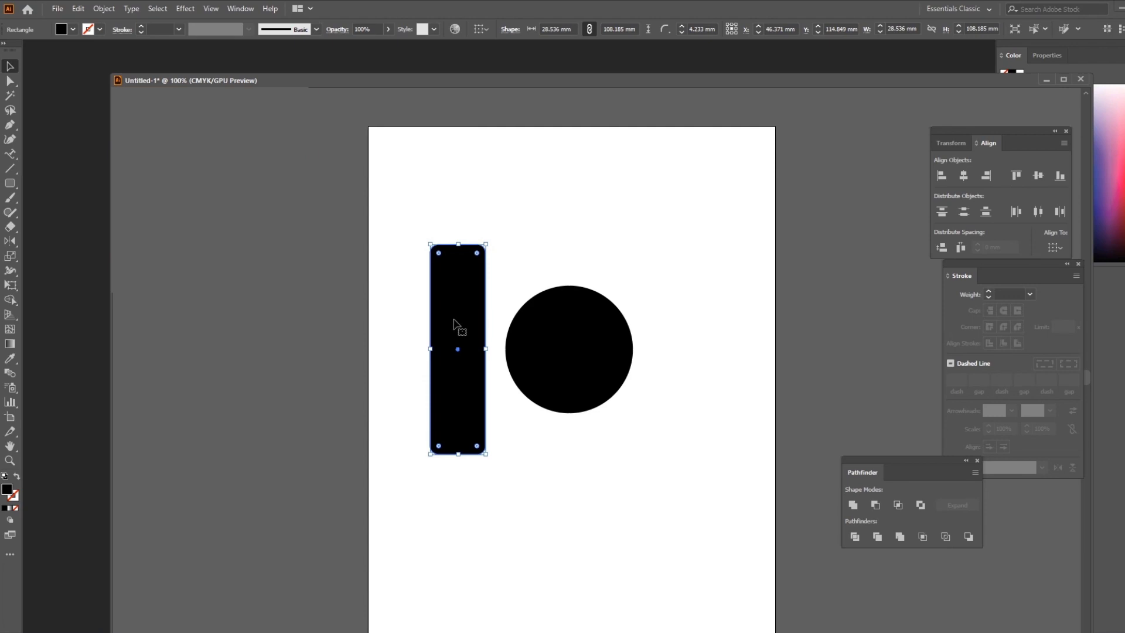
pyautogui.press('o')
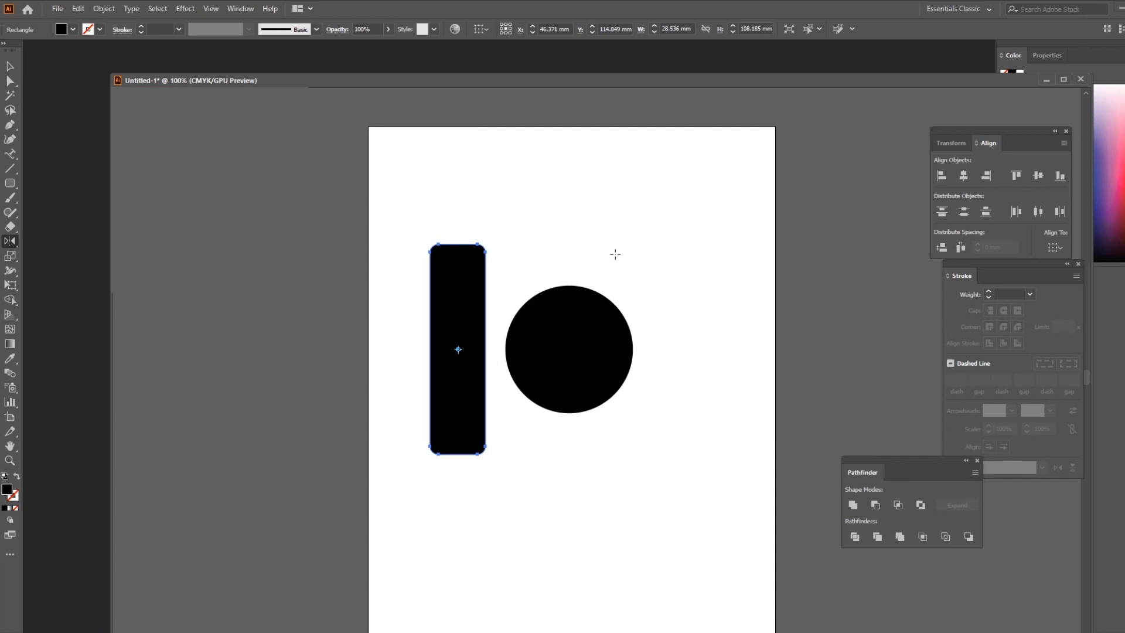
pyautogui.keyDown('alt'); pyautogui.click(571, 351); pyautogui.keyUp('alt')
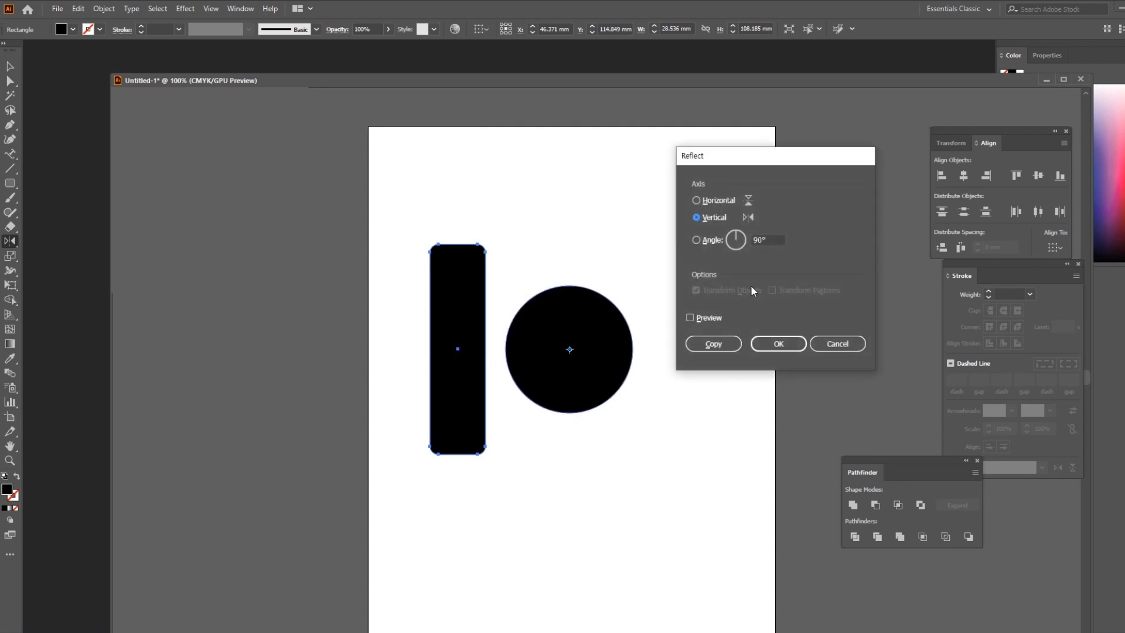
pyautogui.click(779, 344)
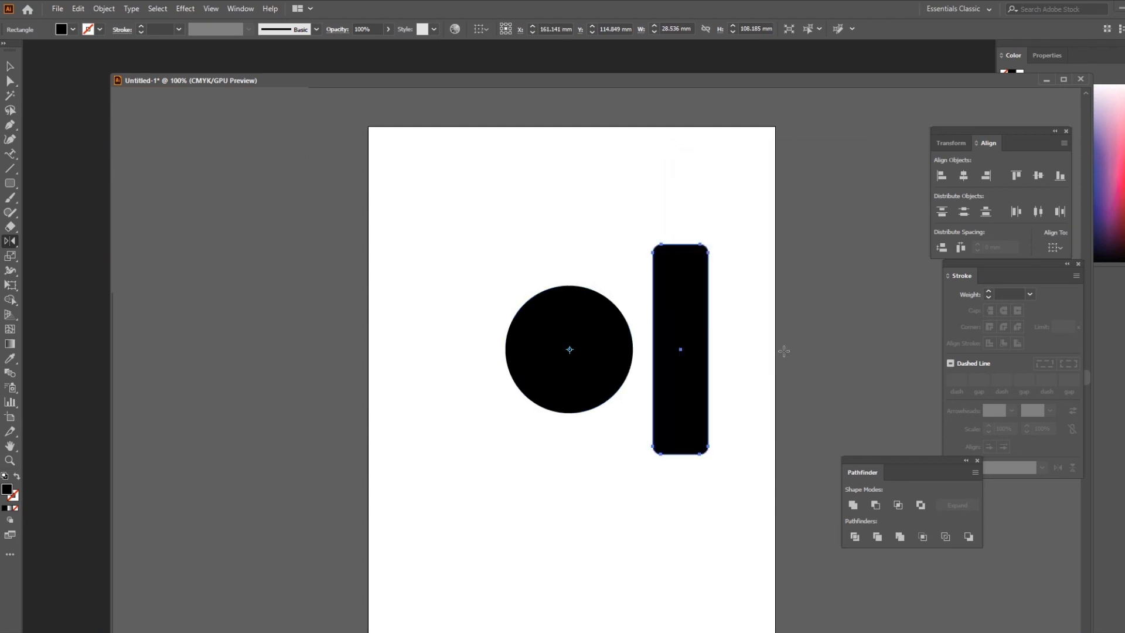
# Undo the reflection and create a mirrored copy of the rounded rectangle across a vertical axis through the circle's centre
pyautogui.hotkey('ctrl', 'z')
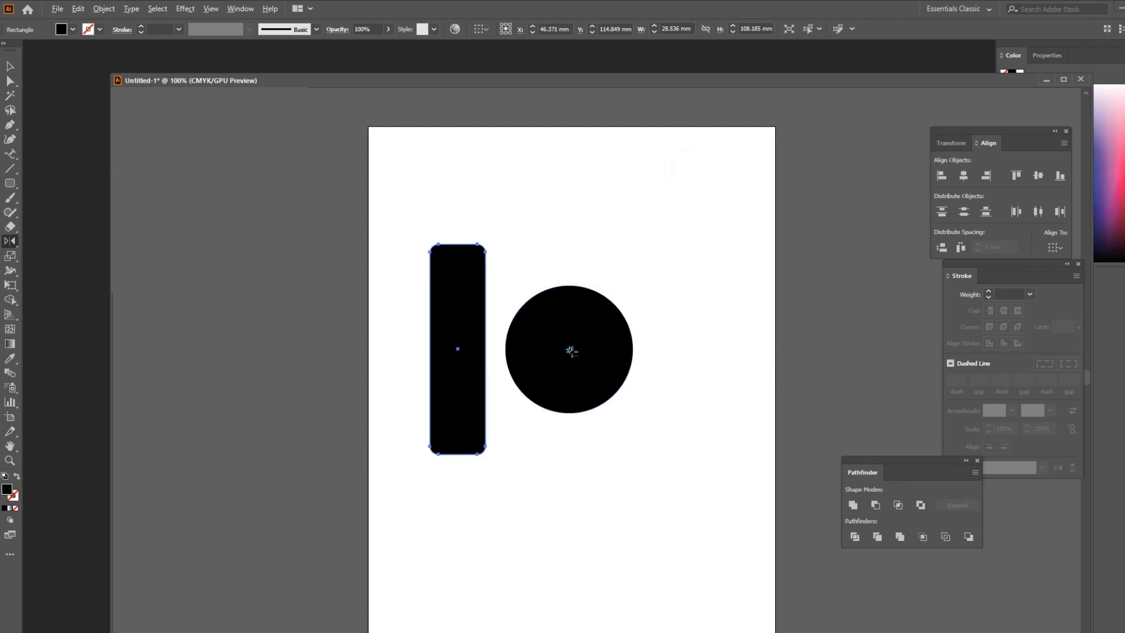
pyautogui.keyDown('alt'); pyautogui.click(570, 351); pyautogui.keyUp('alt')
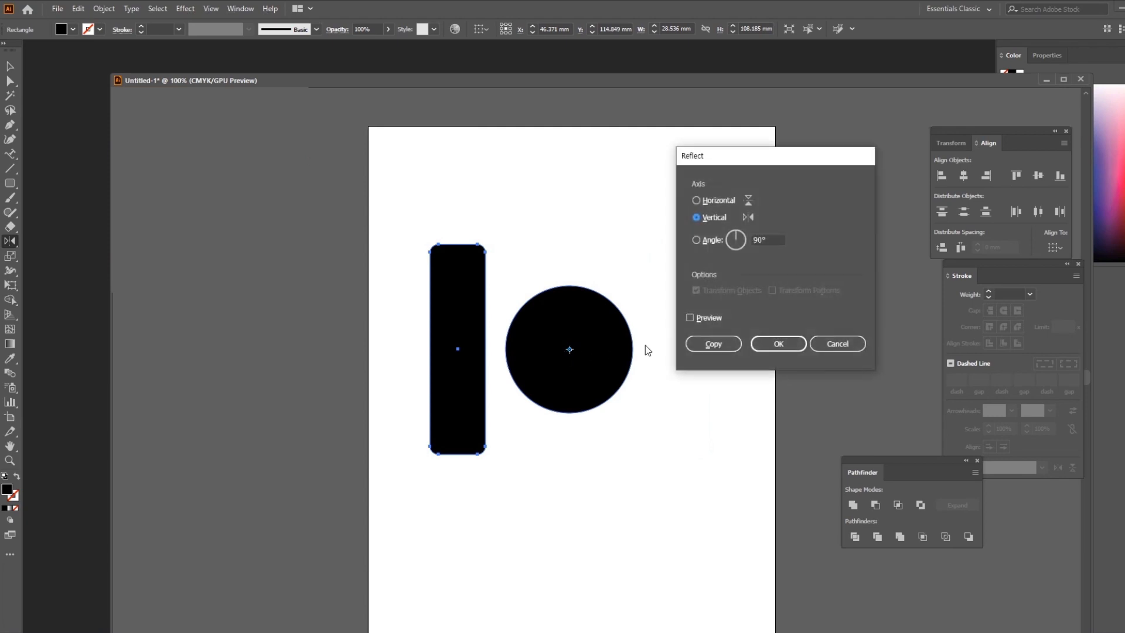
pyautogui.click(691, 318)
pyautogui.click(713, 344)
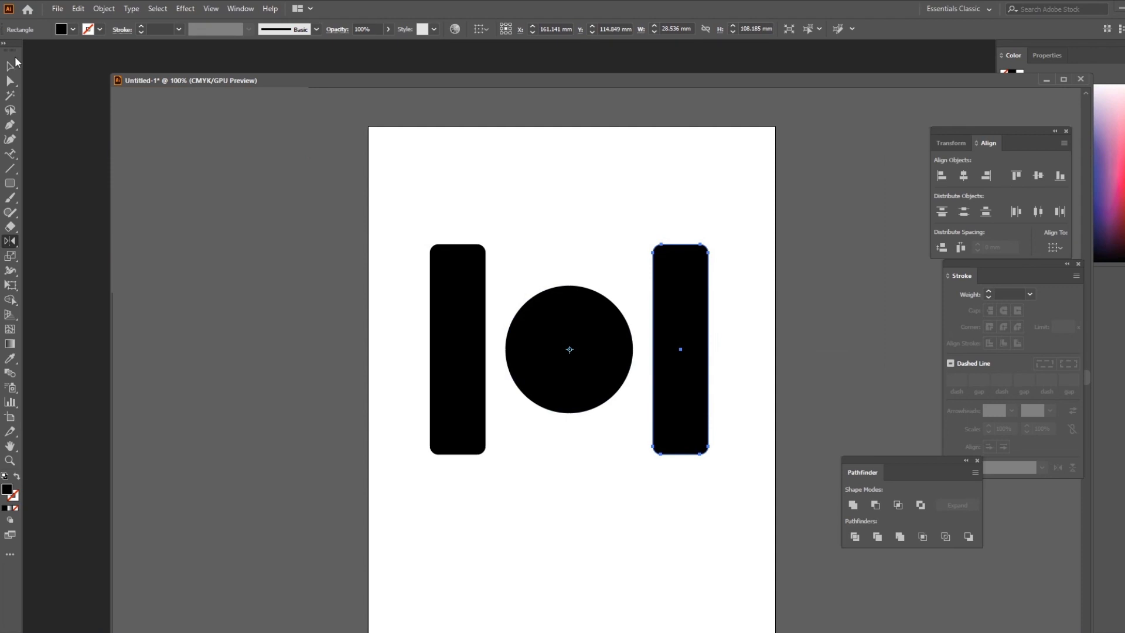
# Delete both rounded rectangles so that only the circle remains on the artboard
pyautogui.press('v')
pyautogui.moveTo(638, 202); pyautogui.dragTo(761, 274)
pyautogui.moveTo(434, 191); pyautogui.dragTo(495, 263)
pyautogui.press('Delete')
pyautogui.moveTo(638, 225); pyautogui.dragTo(751, 264)
pyautogui.press('Delete')
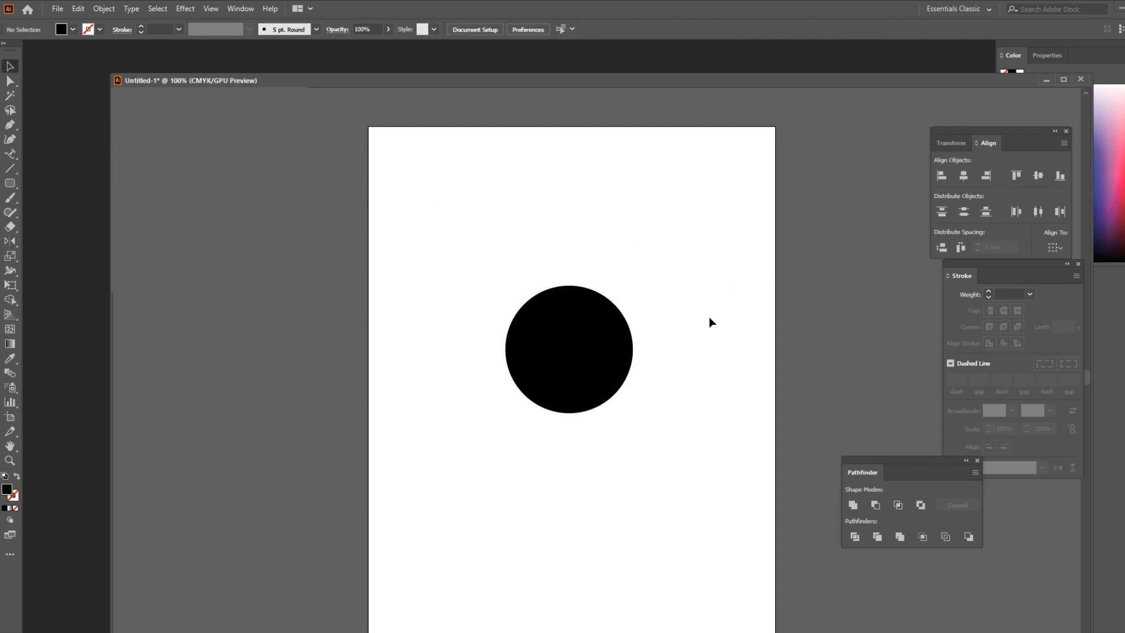
pyautogui.moveTo(10, 186); pyautogui.dragTo(37, 187)
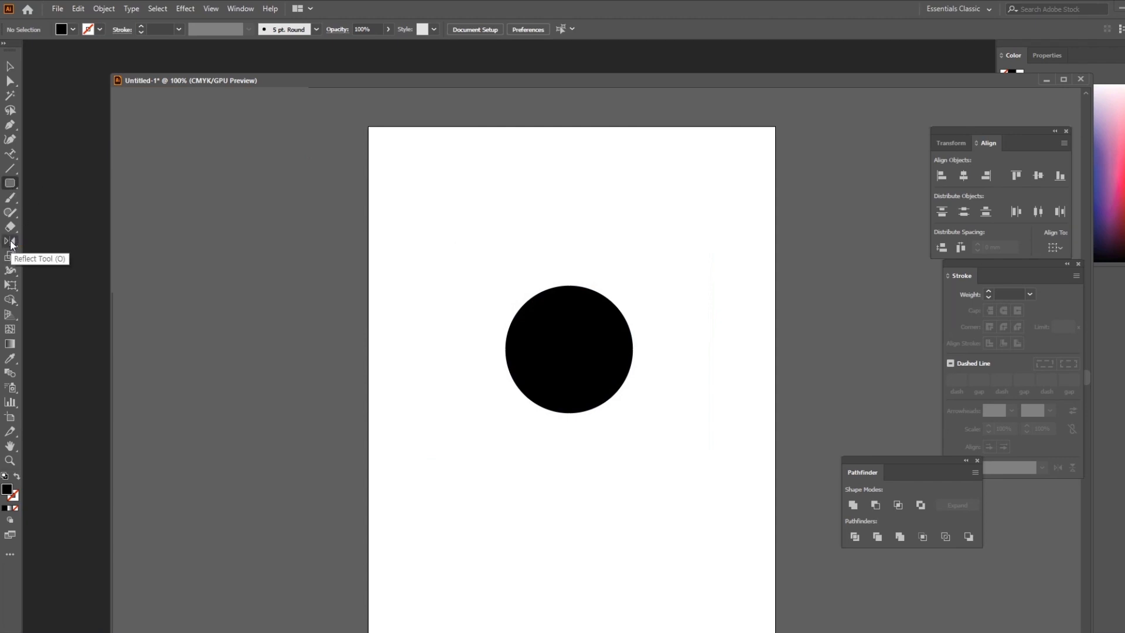
pyautogui.moveTo(12, 244); pyautogui.dragTo(12, 244)
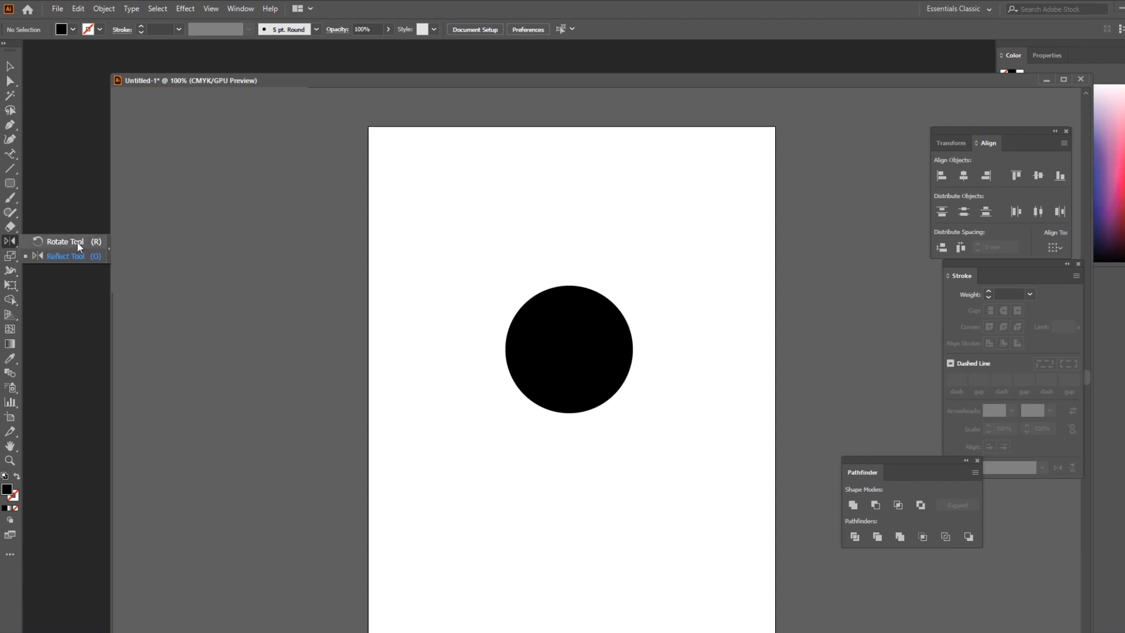
pyautogui.click(57, 200)
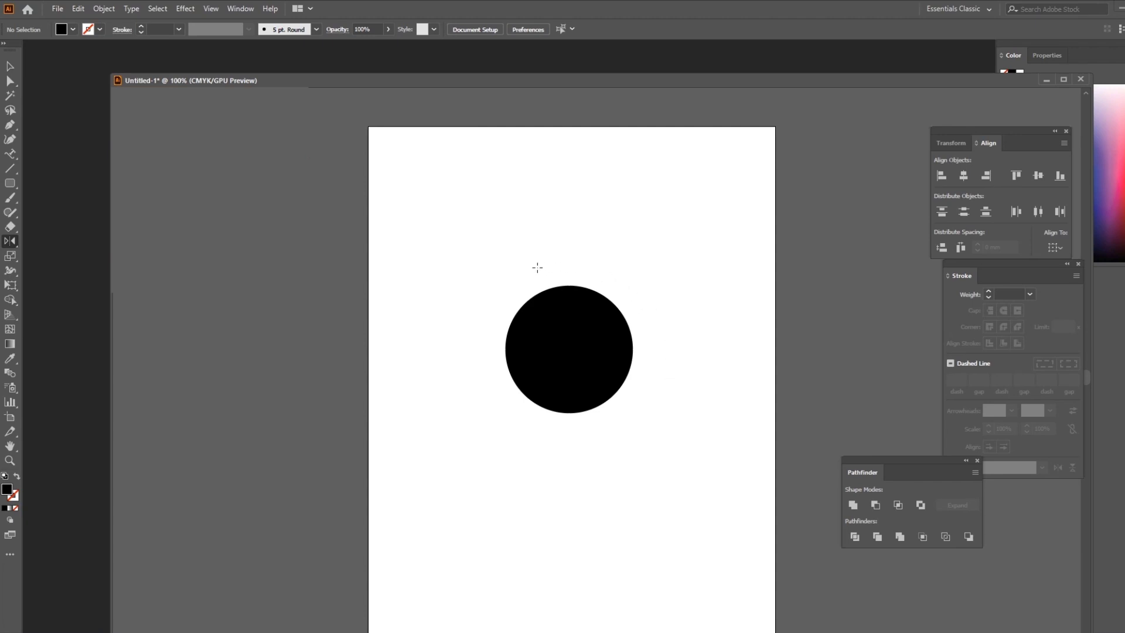
# Draw a small five-pointed star about 16.4 × 15.6 mm just above the circle
pyautogui.click(10, 189)
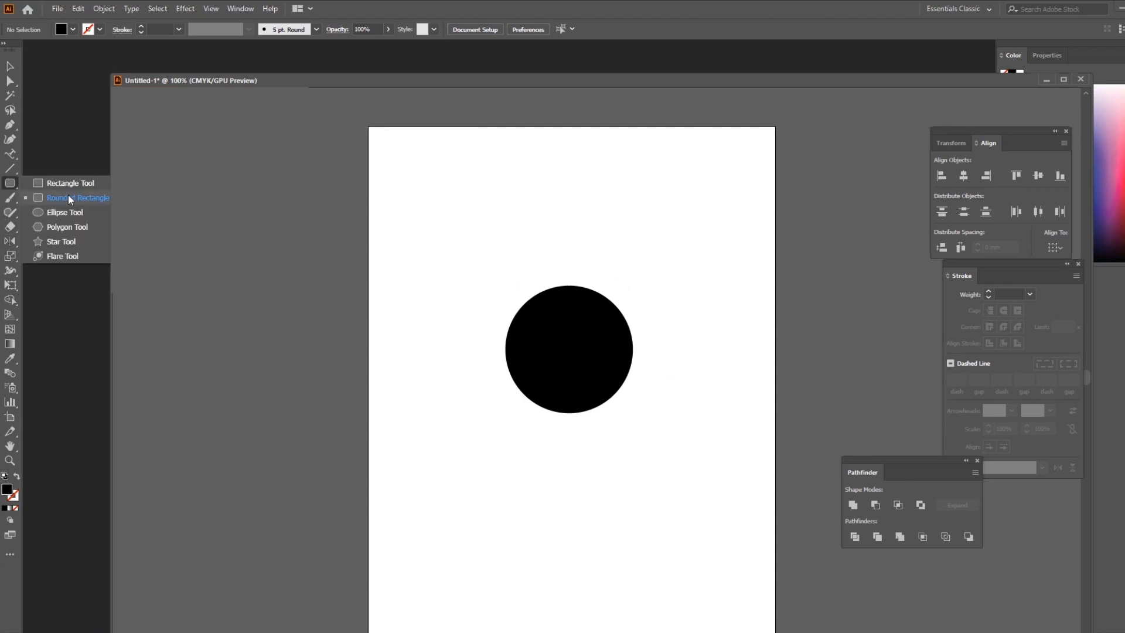
pyautogui.click(66, 242)
pyautogui.moveTo(560, 251)
pyautogui.mouseDown()
pyautogui.moveTo(574, 266)
pyautogui.moveTo(578, 256)
pyautogui.moveTo(569, 264)
pyautogui.mouseUp()
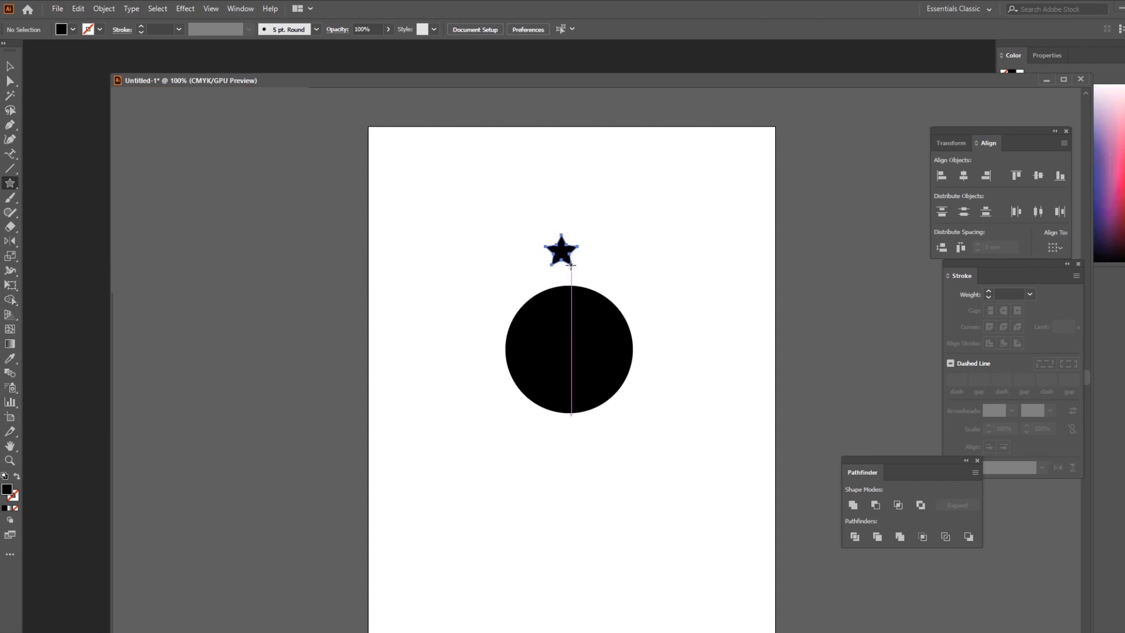
# Move the star closer to the circle and align the two shapes by their horizontal centres
pyautogui.click(11, 66)
pyautogui.moveTo(561, 251); pyautogui.dragTo(566, 260)
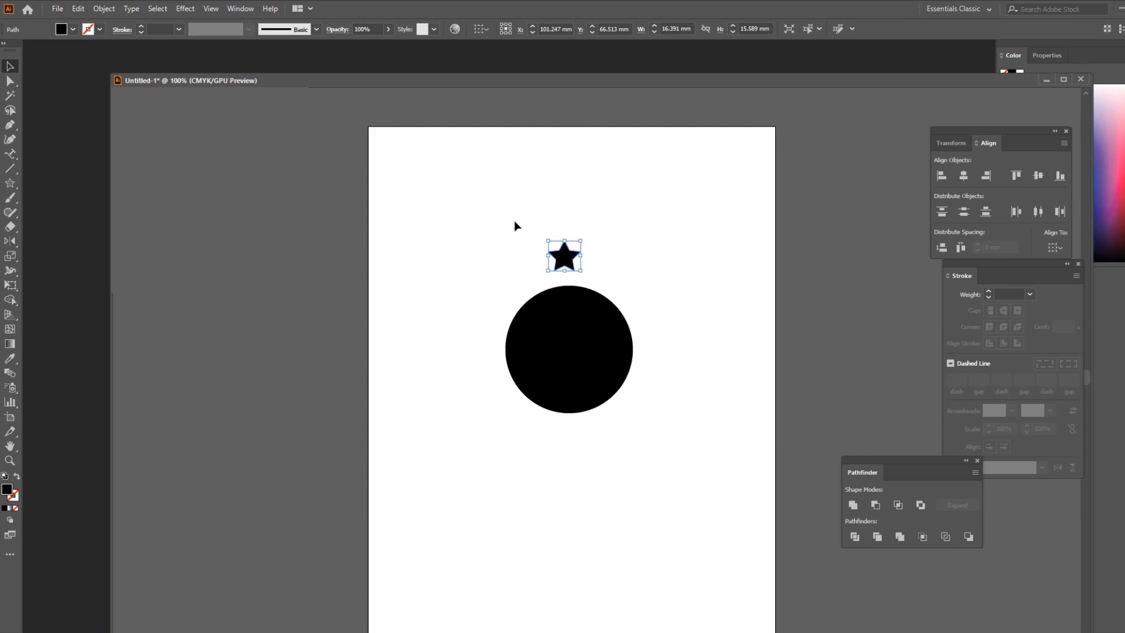
pyautogui.moveTo(563, 257); pyautogui.dragTo(569, 261)
pyautogui.moveTo(477, 185); pyautogui.dragTo(668, 467)
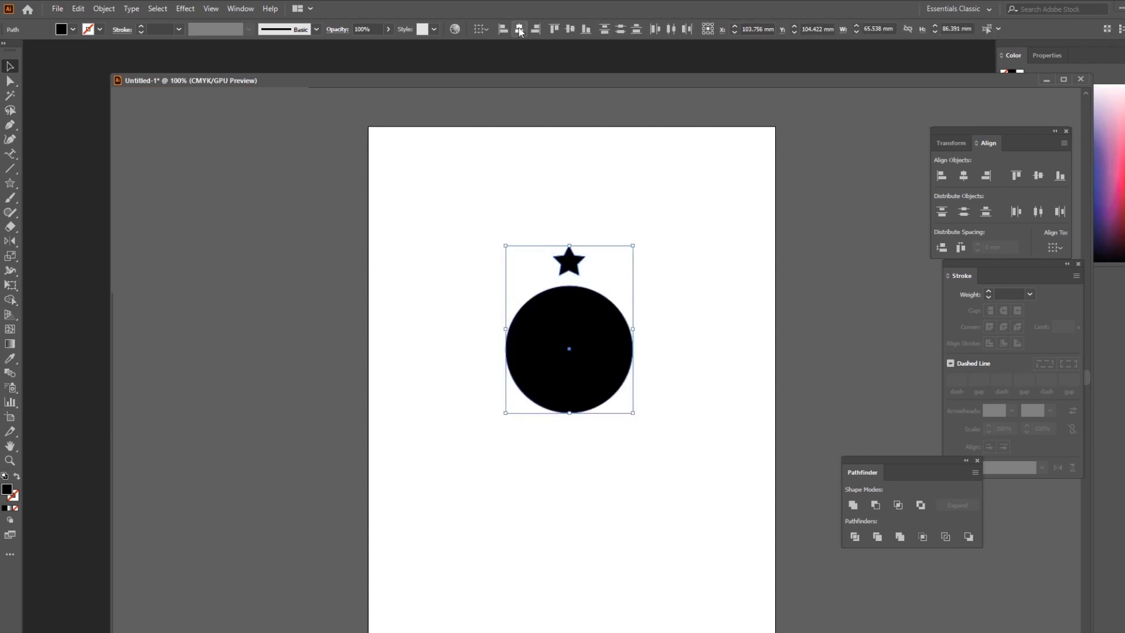
pyautogui.click(655, 255)
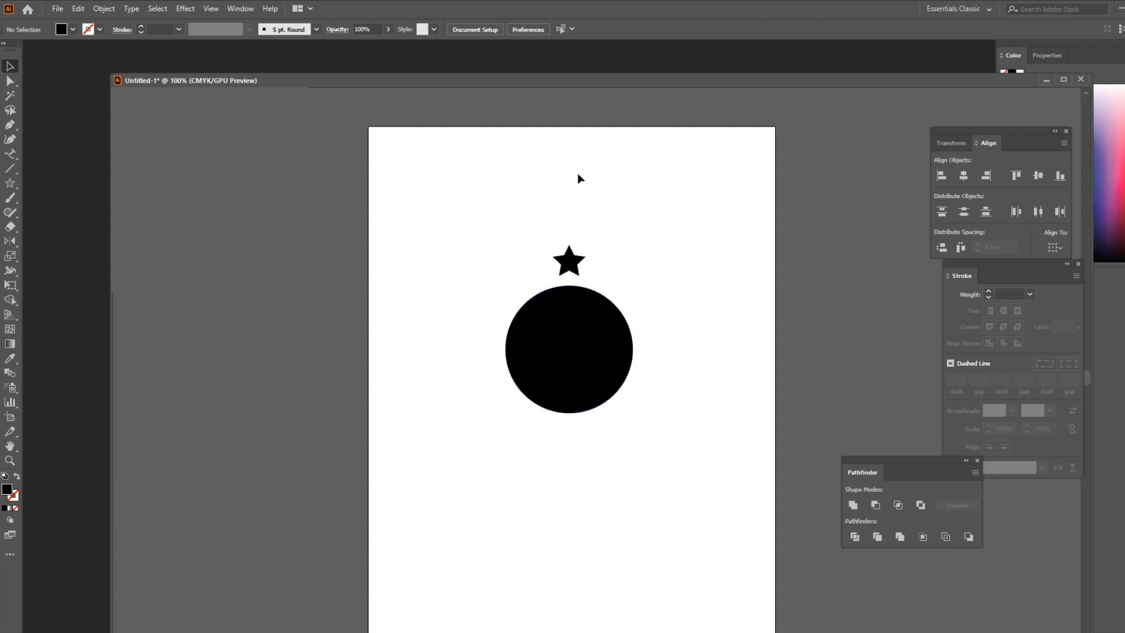
# Create a copy of the star rotated 30° around the circle's centre
pyautogui.click(573, 268)
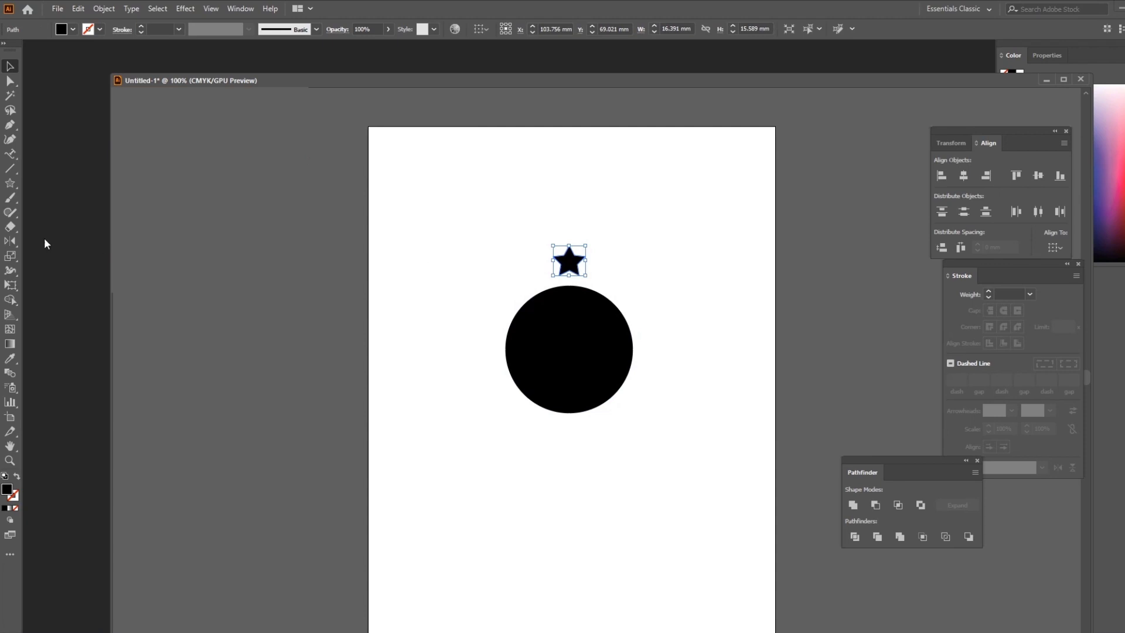
pyautogui.click(11, 242)
pyautogui.moveTo(11, 242); pyautogui.dragTo(62, 251)
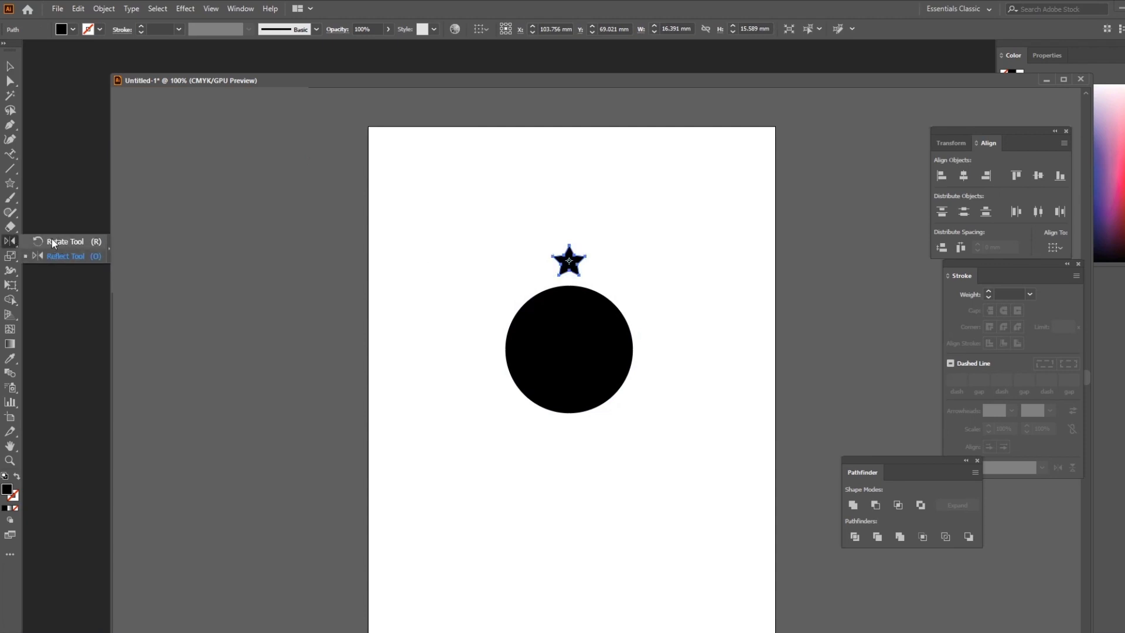
pyautogui.moveTo(52, 239); pyautogui.dragTo(51, 239)
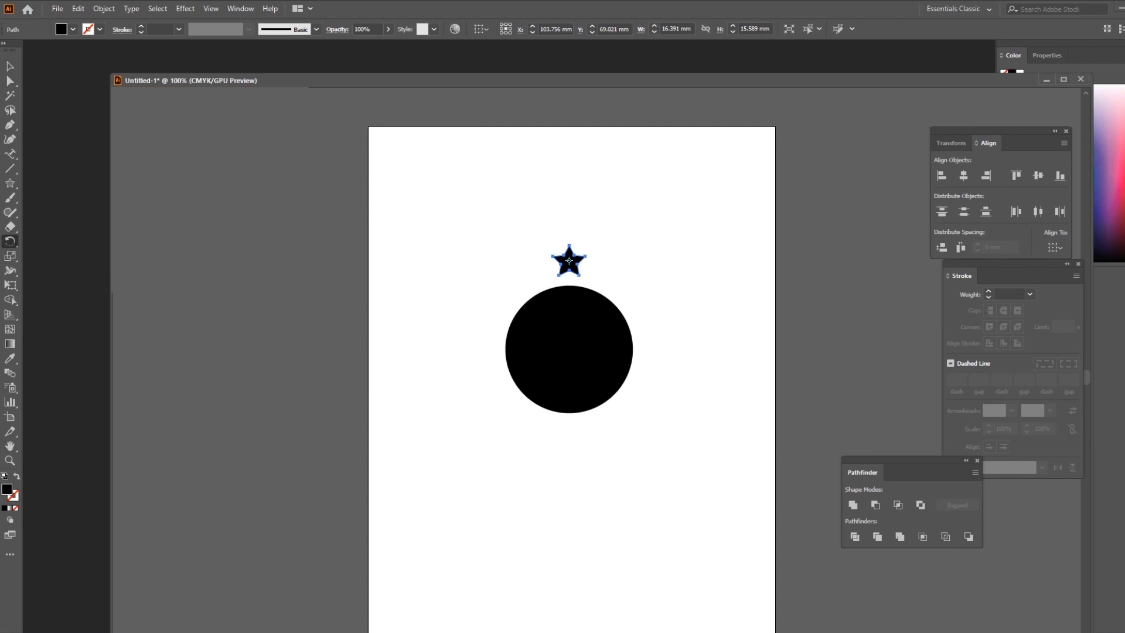
pyautogui.keyDown('alt'); pyautogui.click(569, 350); pyautogui.keyUp('alt')
pyautogui.moveTo(706, 79); pyautogui.dragTo(771, 81)
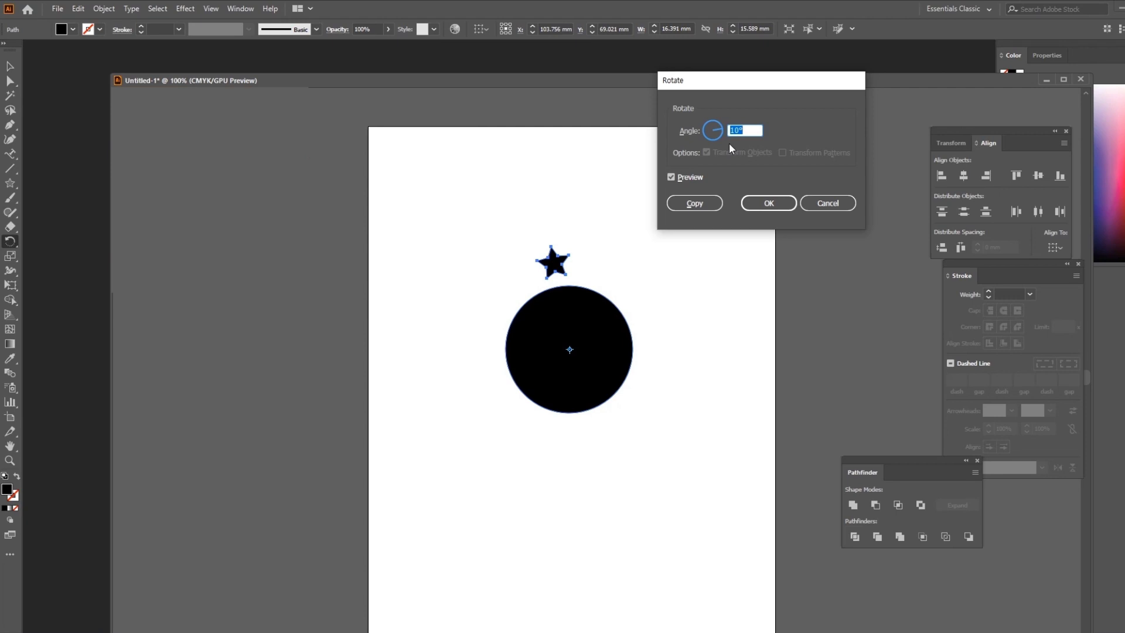
pyautogui.write('30')
pyautogui.click(695, 204)
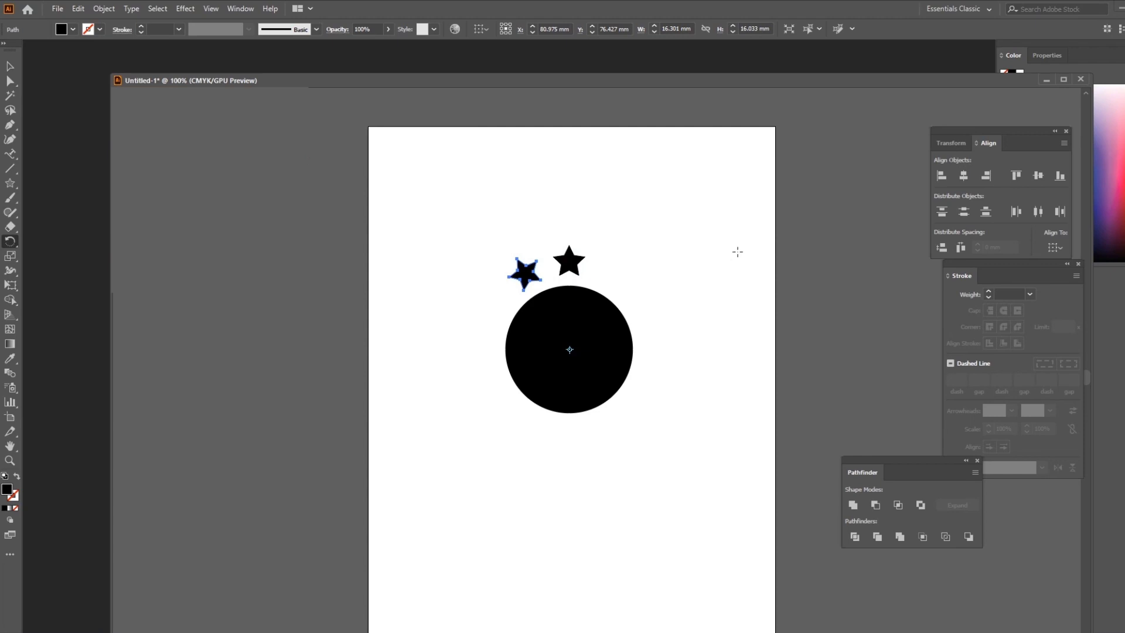
# Repeat the rotated copy until twelve stars form a full ring around the circle
pyautogui.hotkey('ctrl', 'd')
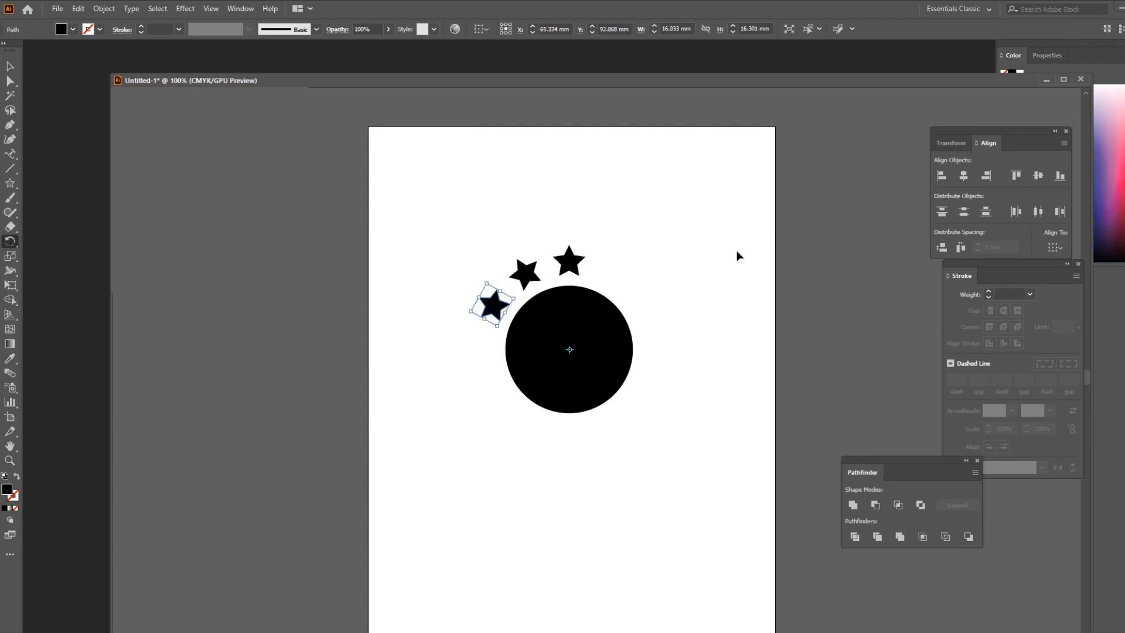
pyautogui.hotkey('ctrl', 'd')
pyautogui.hotkey('ctrl', 'd')
pyautogui.hotkey('ctrl', 'd')
pyautogui.hotkey('ctrl', 'd')
pyautogui.hotkey('ctrl', 'd')
pyautogui.hotkey('ctrl', 'd')
pyautogui.hotkey('ctrl', 'd')
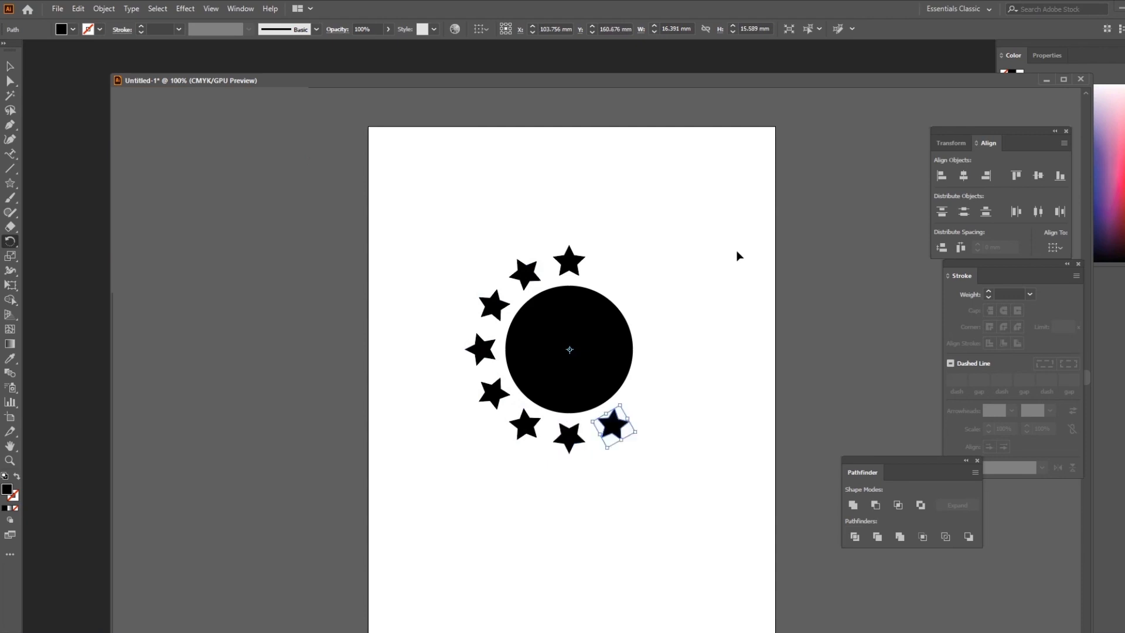
pyautogui.hotkey('ctrl', 'd')
pyautogui.hotkey('ctrl', 'd')
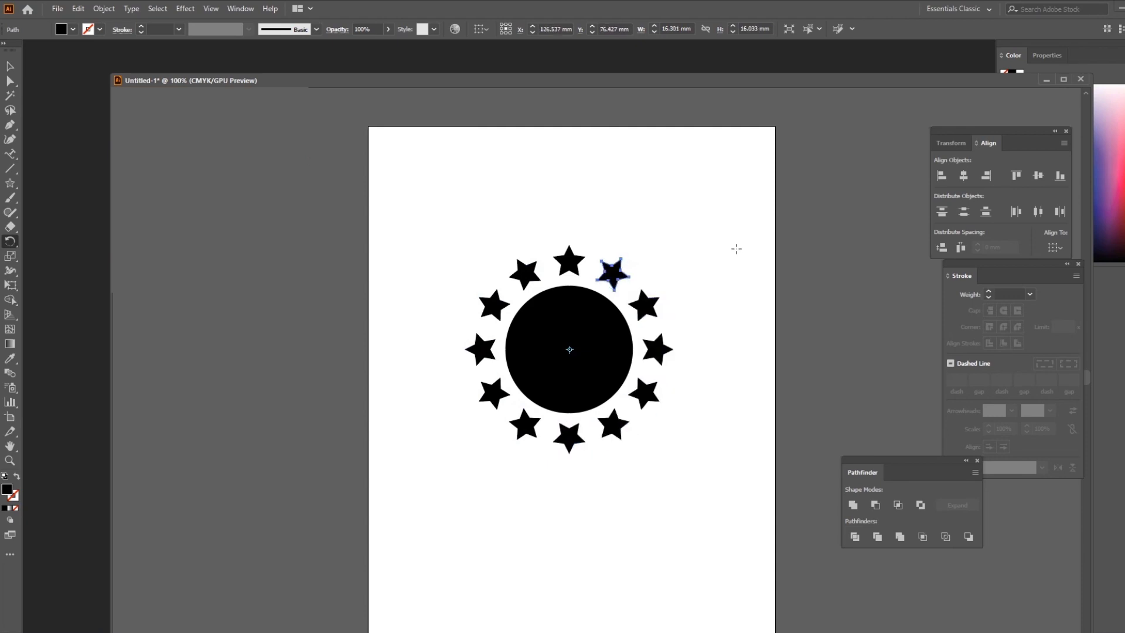
pyautogui.press('v')
pyautogui.click(683, 172)
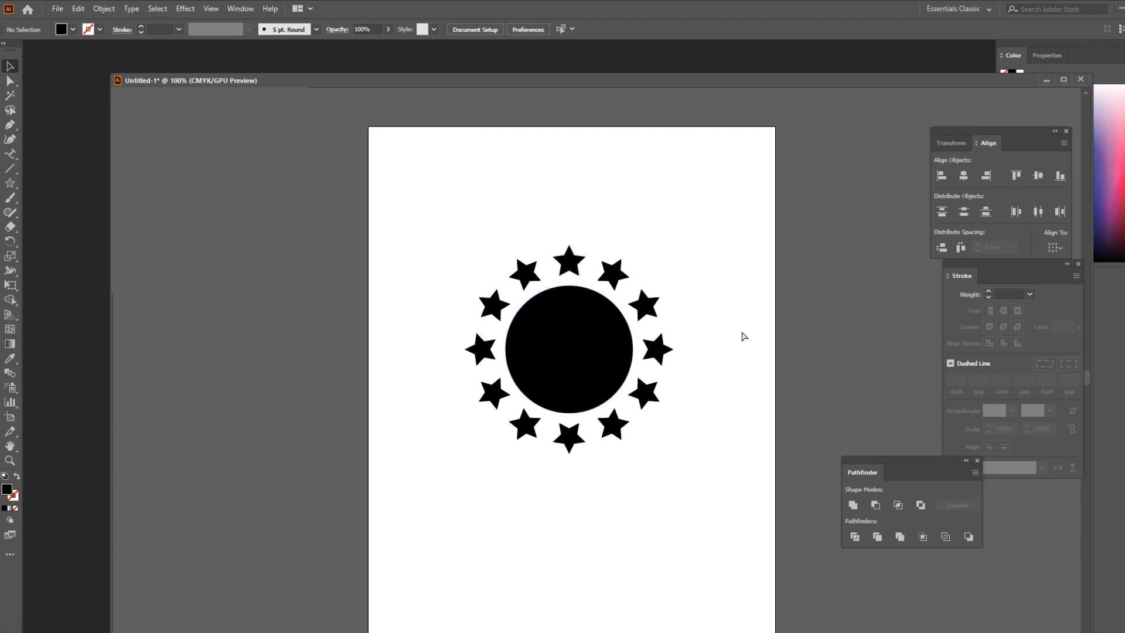
# Undo all the rotated star copies, keeping only the original star above the circle
pyautogui.hotkey('ctrl', 'z')
pyautogui.hotkey('ctrl', 'z')
pyautogui.hotkey('ctrl', 'z')
pyautogui.hotkey('ctrl', 'z')
pyautogui.hotkey('ctrl', 'z')
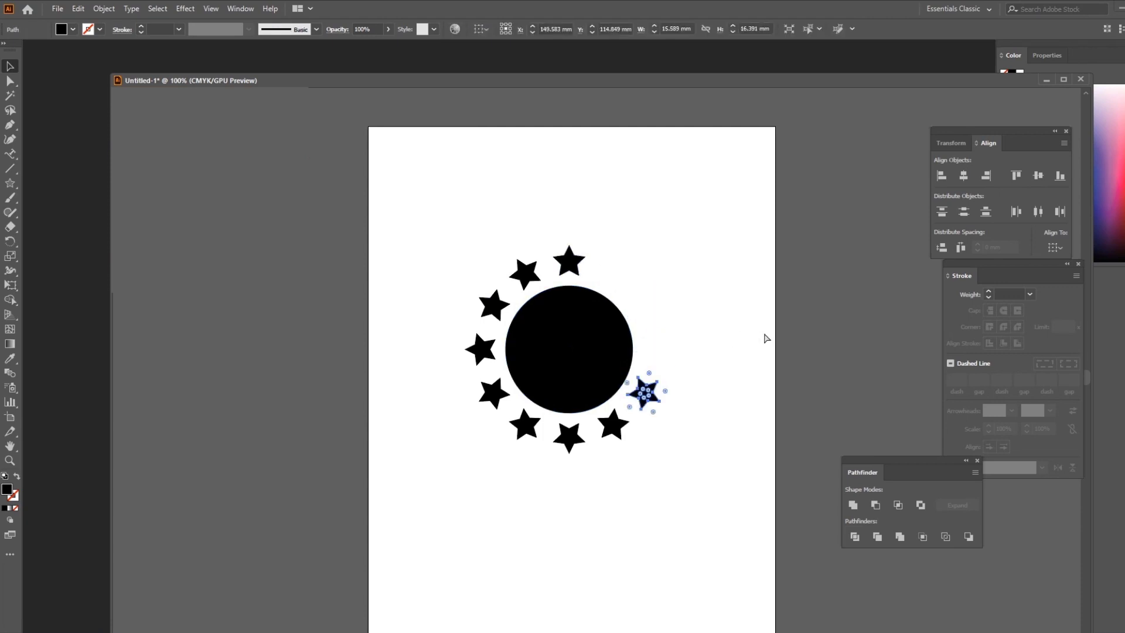
pyautogui.hotkey('ctrl', 'z')
pyautogui.hotkey('ctrl', 'z')
pyautogui.hotkey('ctrl', 'z')
pyautogui.hotkey('ctrl', 'z')
pyautogui.hotkey('ctrl', 'z')
pyautogui.hotkey('ctrl', 'z')
pyautogui.hotkey('ctrl', 'z')
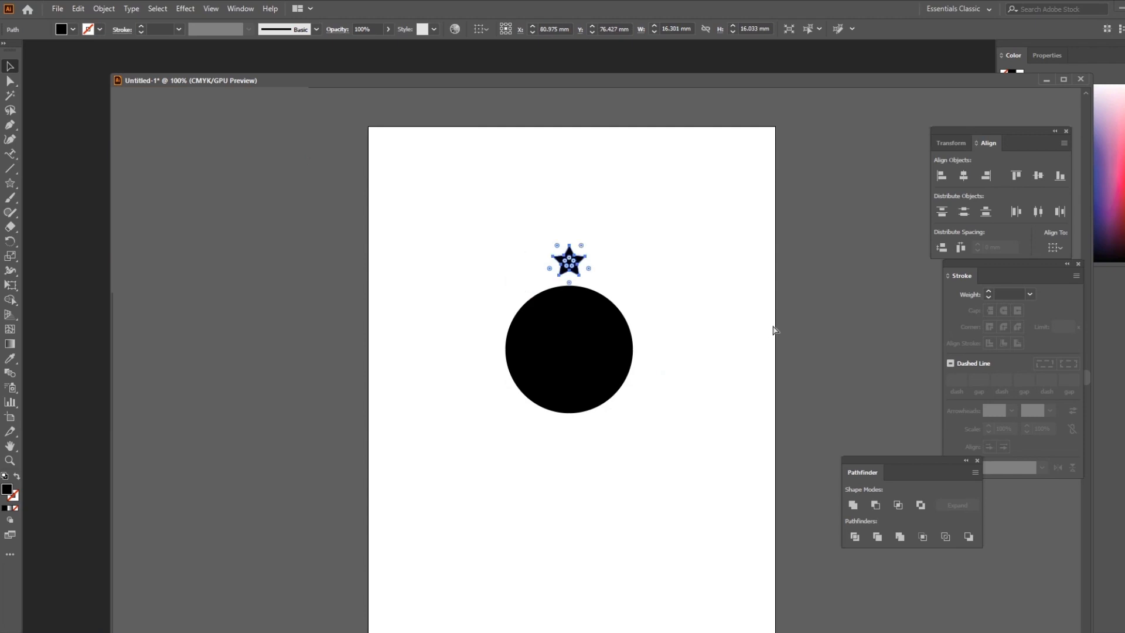
pyautogui.hotkey('ctrl', 'z')
pyautogui.click(742, 374)
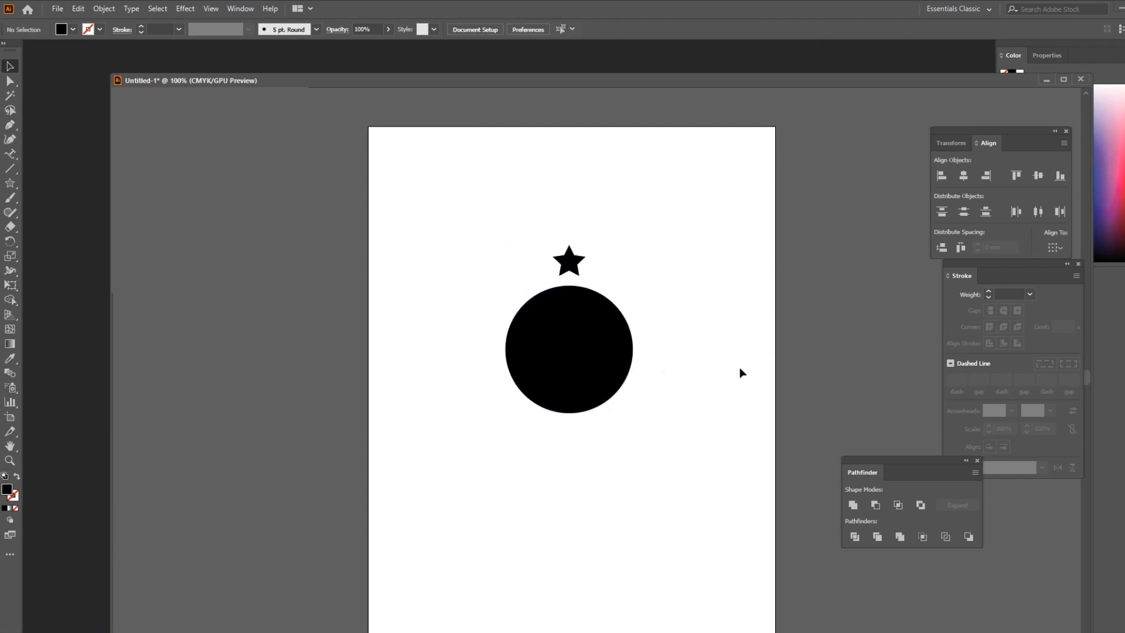
# Delete the star above the circle and move the circle slightly up and to the left on the artboard
pyautogui.click(573, 263)
pyautogui.press('Delete')
pyautogui.moveTo(603, 353); pyautogui.dragTo(580, 308)
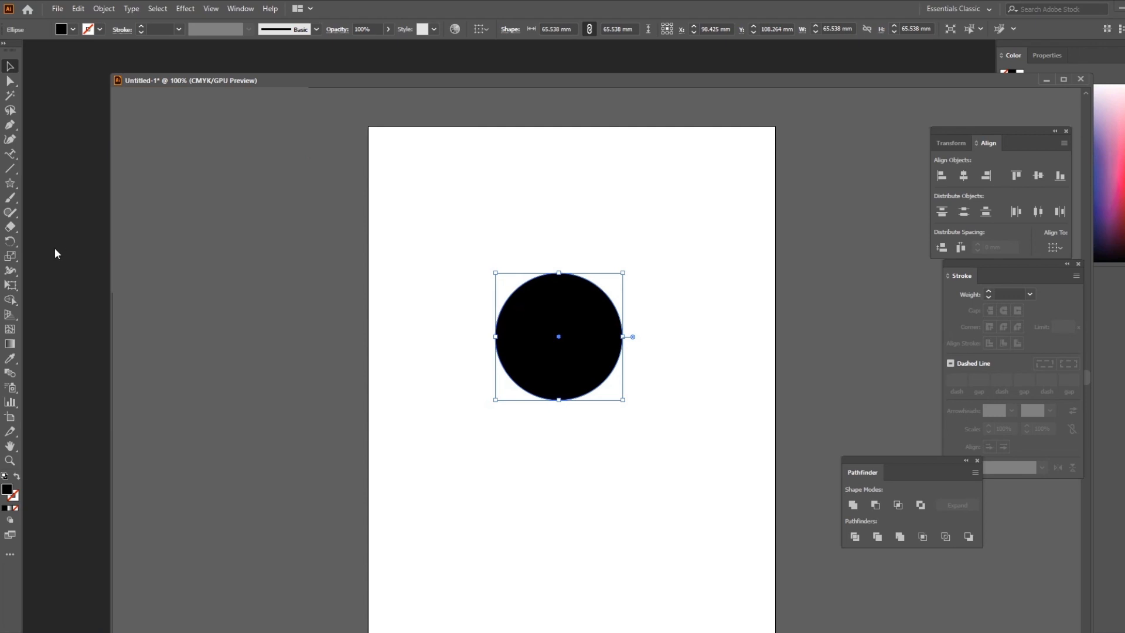
# Draw a new five-pointed star about 19 mm wide and centre it just above the circle
pyautogui.click(10, 188)
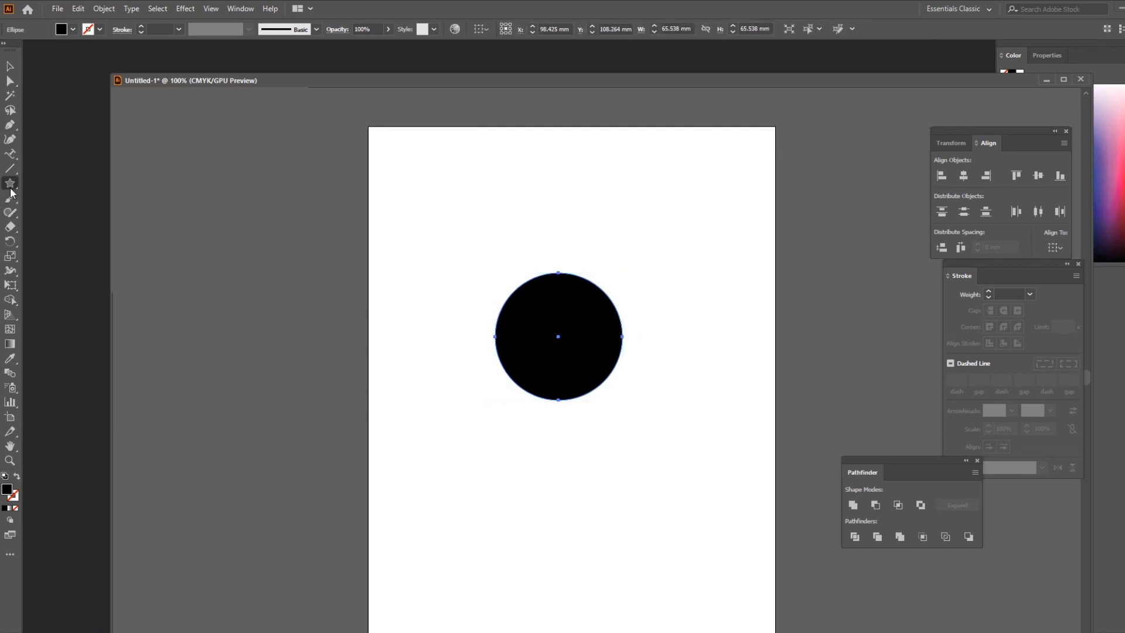
pyautogui.moveTo(549, 211)
pyautogui.mouseDown()
pyautogui.moveTo(563, 228)
pyautogui.moveTo(564, 215)
pyautogui.moveTo(558, 230)
pyautogui.moveTo(568, 211)
pyautogui.mouseUp()
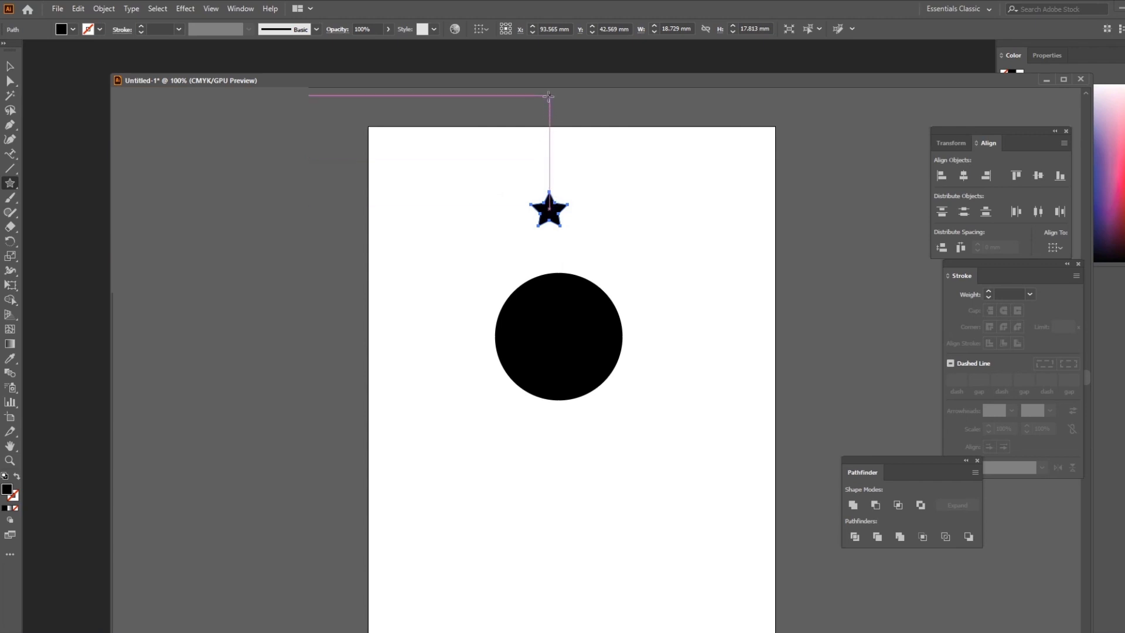
pyautogui.press('v')
pyautogui.moveTo(548, 218); pyautogui.dragTo(554, 247)
pyautogui.moveTo(443, 203); pyautogui.dragTo(683, 498)
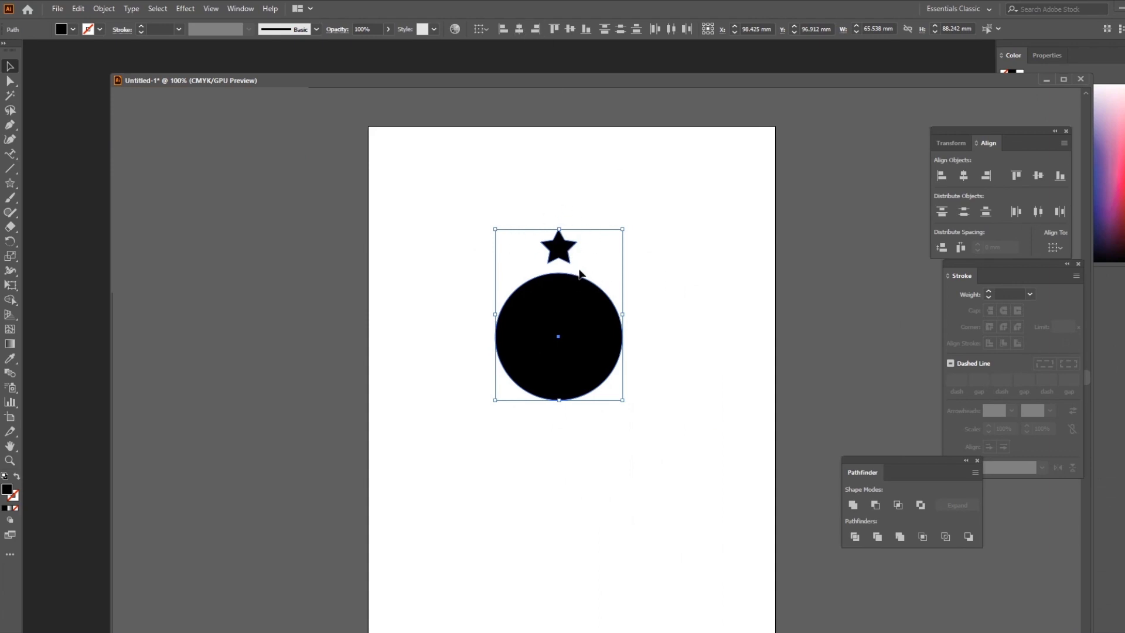
pyautogui.click(684, 263)
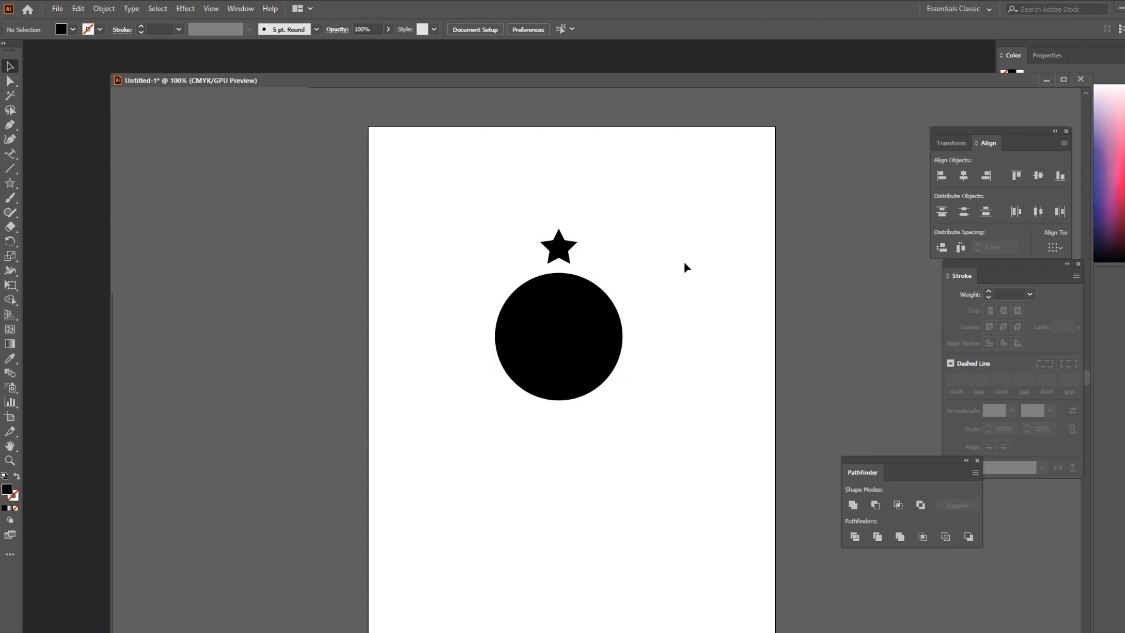
# Create a copy of the new star rotated 30° around the circle's centre point
pyautogui.click(559, 249)
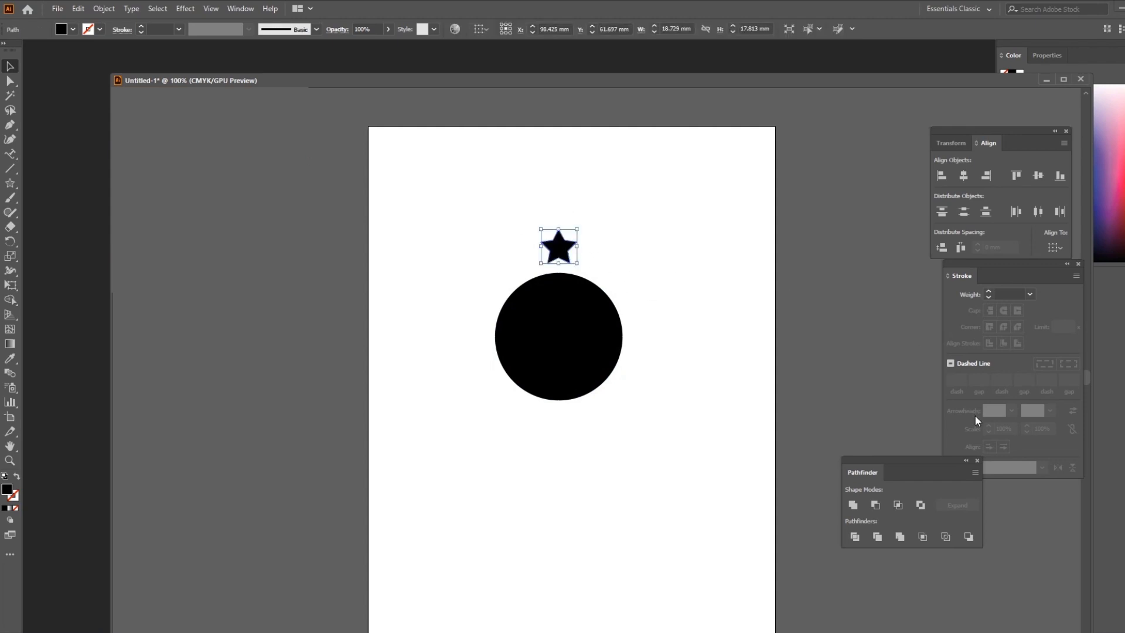
pyautogui.click(10, 241)
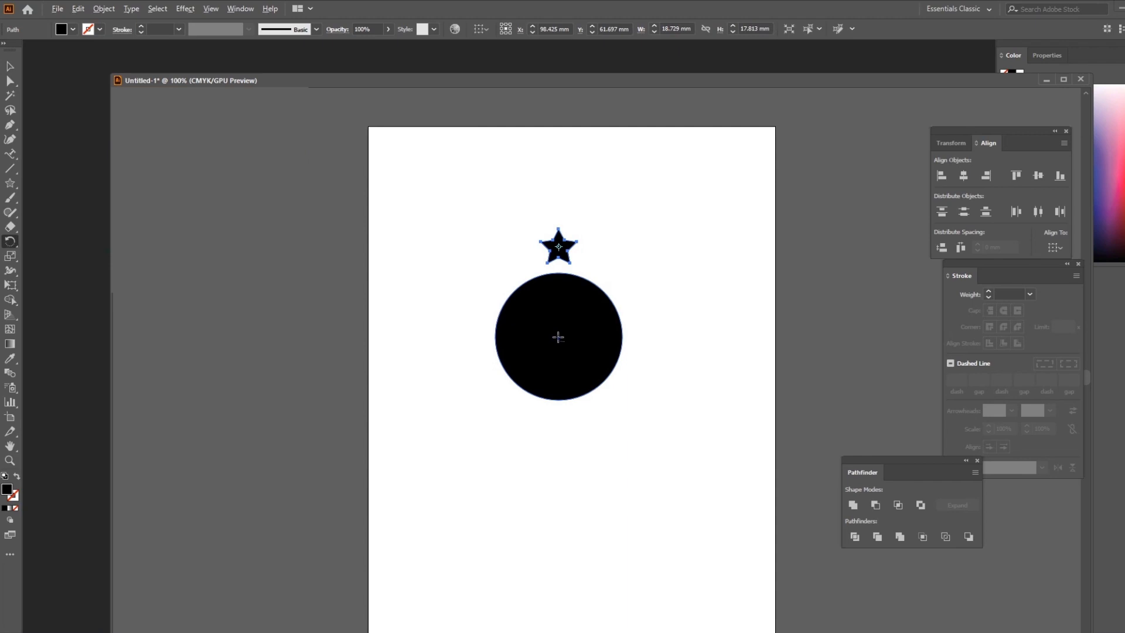
pyautogui.keyDown('alt'); pyautogui.click(557, 336); pyautogui.keyUp('alt')
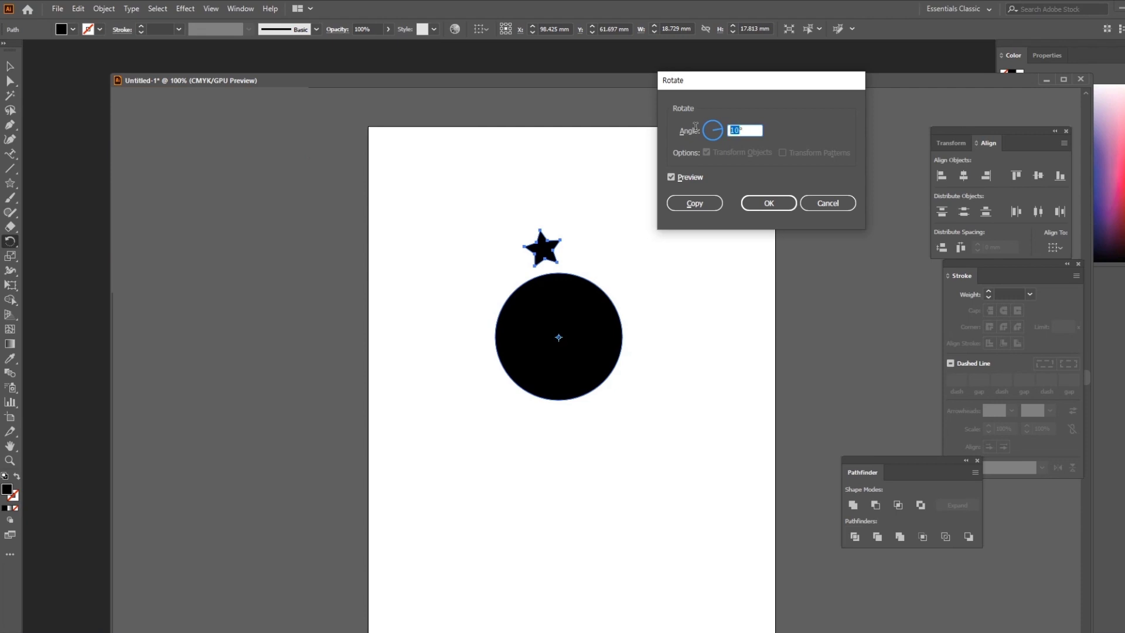
pyautogui.write('30')
pyautogui.click(694, 202)
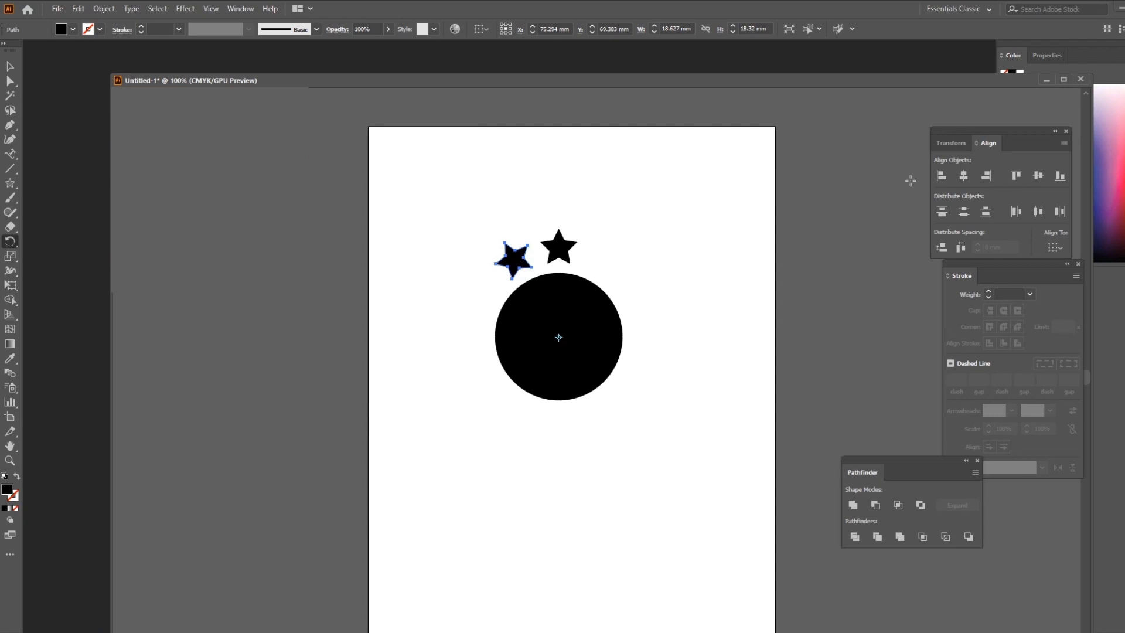
# Repeat the 30° rotated copy until the stars form a complete ring of twelve around the circle
pyautogui.hotkey('ctrl', 'd')
pyautogui.hotkey('ctrl', 'd')
pyautogui.hotkey('ctrl', 'd')
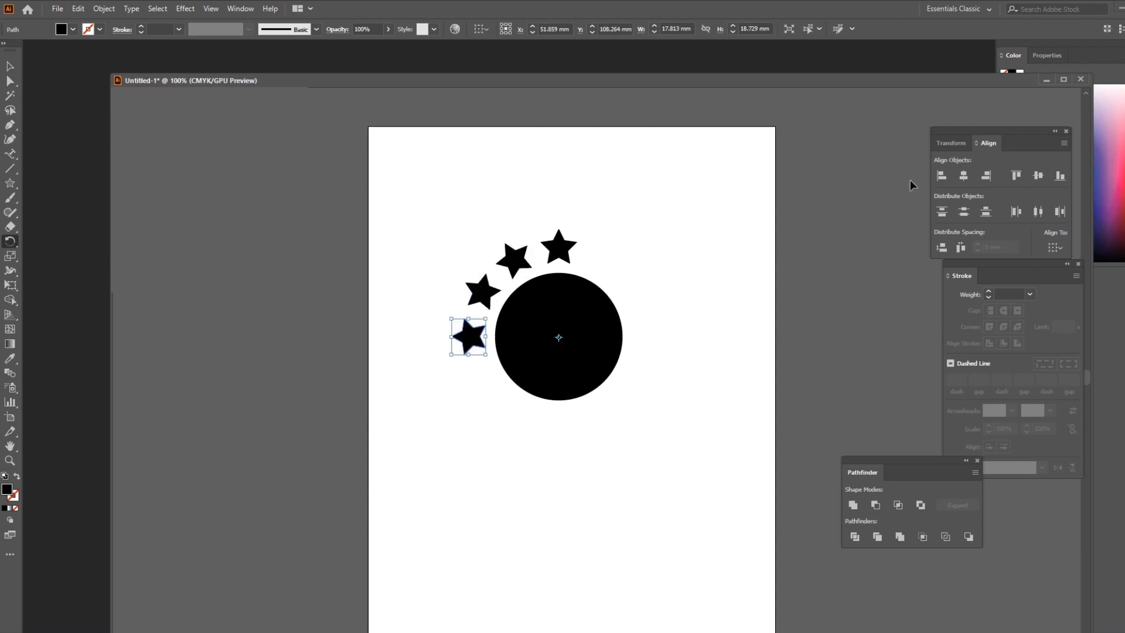
pyautogui.hotkey('ctrl', 'd')
pyautogui.hotkey('ctrl', 'd')
pyautogui.hotkey('ctrl', 'd')
pyautogui.hotkey('ctrl', 'd')
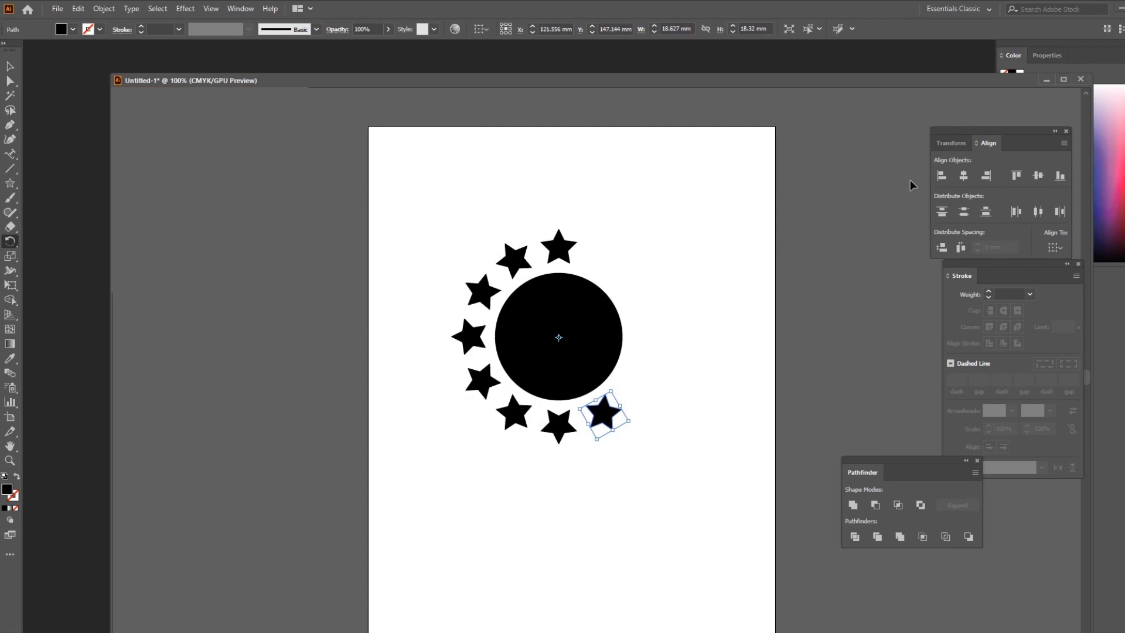
pyautogui.hotkey('ctrl', 'd')
pyautogui.hotkey('ctrl', 'd')
pyautogui.hotkey('ctrl', 'd')
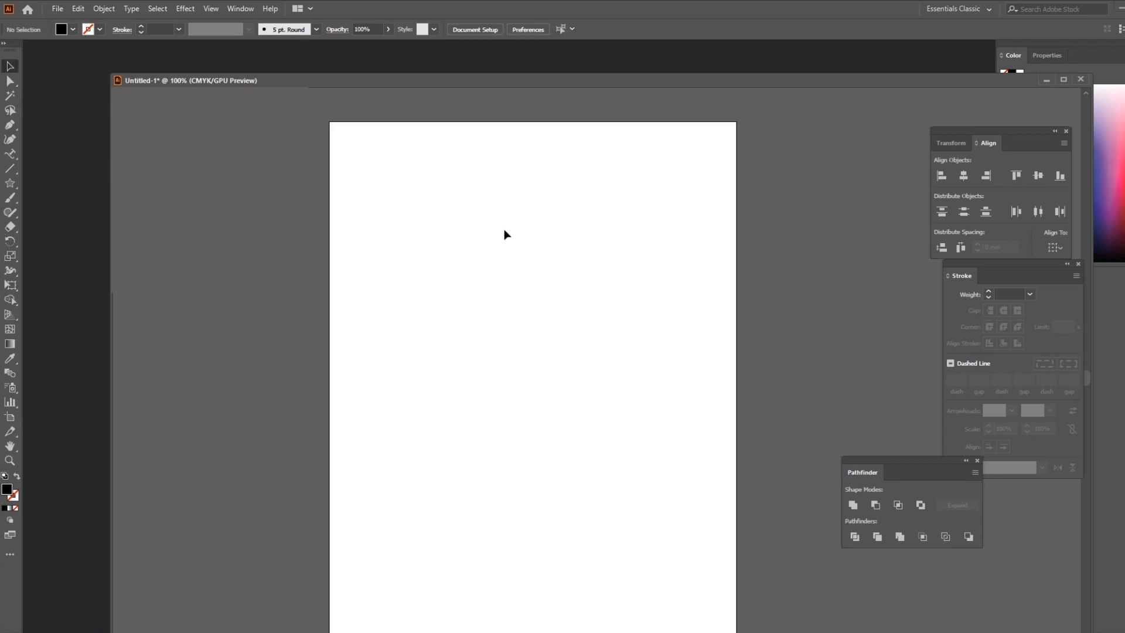
# Draw a horizontal straight line about 156 mm long across the upper part of the empty artboard
pyautogui.moveTo(505, 256); pyautogui.dragTo(478, 255)
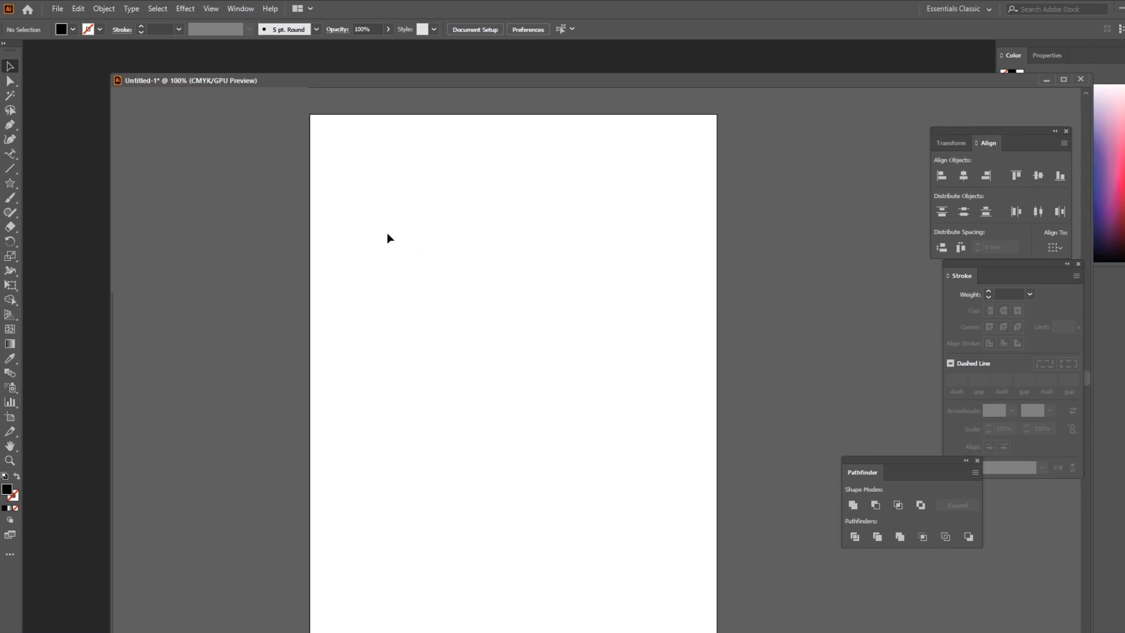
pyautogui.click(10, 168)
pyautogui.moveTo(310, 268); pyautogui.dragTo(479, 268)
pyautogui.hotkey('ctrl', 'z')
pyautogui.moveTo(365, 293); pyautogui.dragTo(668, 287)
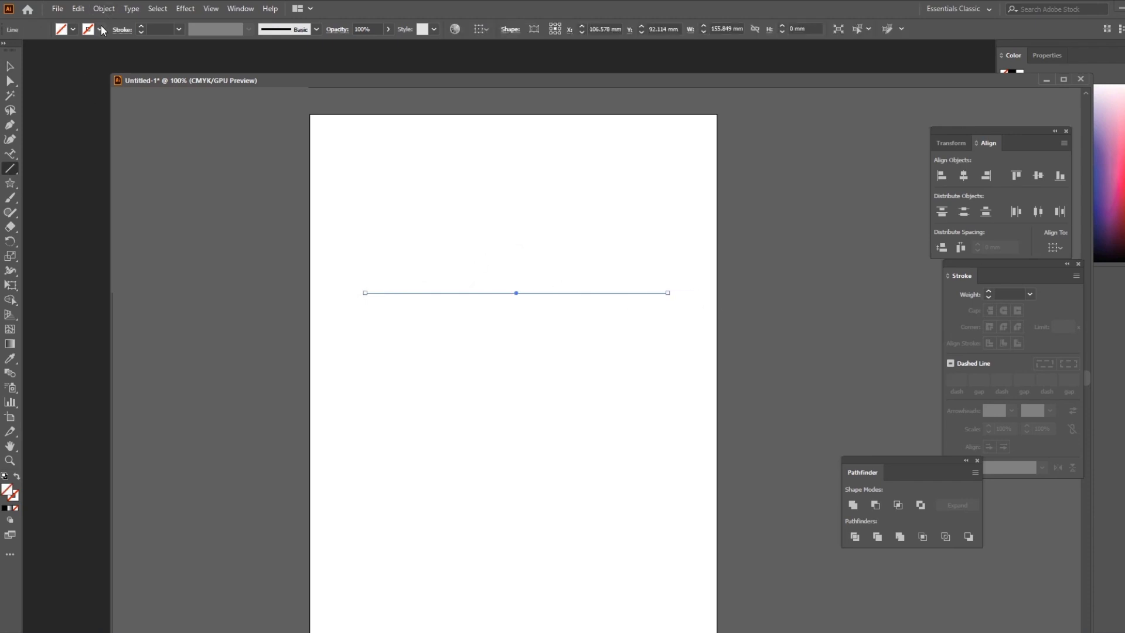
# Give the horizontal line a black stroke with a weight of 12 pt
pyautogui.click(100, 29)
pyautogui.click(32, 50)
pyautogui.click(142, 26)
pyautogui.click(142, 26)
pyautogui.click(141, 26)
pyautogui.click(141, 26)
pyautogui.click(141, 26)
pyautogui.click(142, 26)
pyautogui.click(9, 65)
pyautogui.click(574, 316)
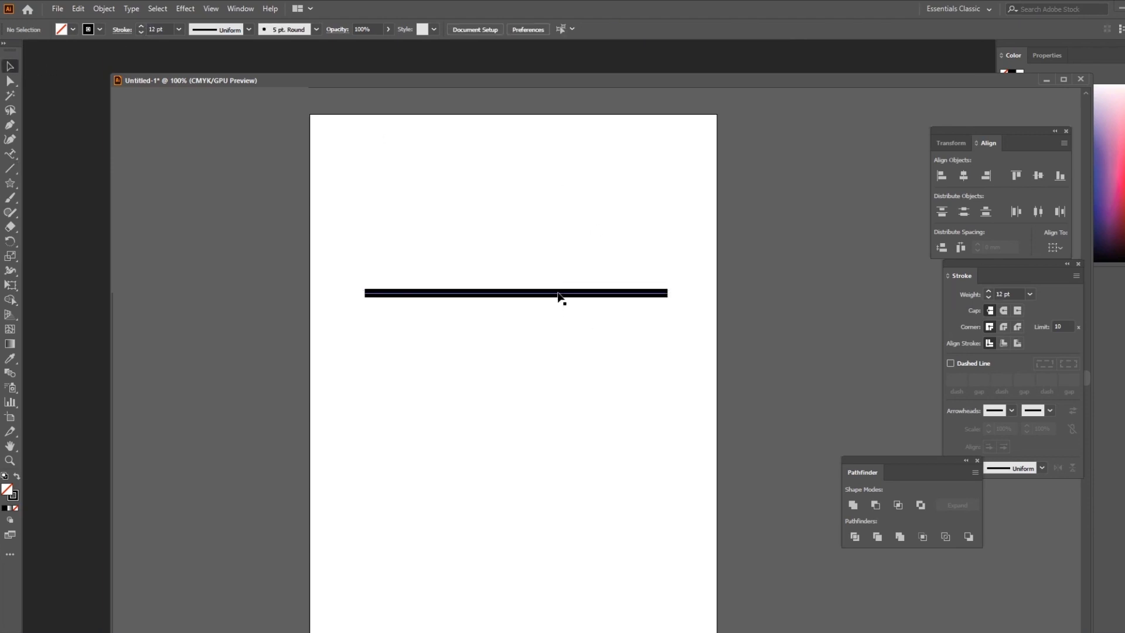
pyautogui.click(556, 295)
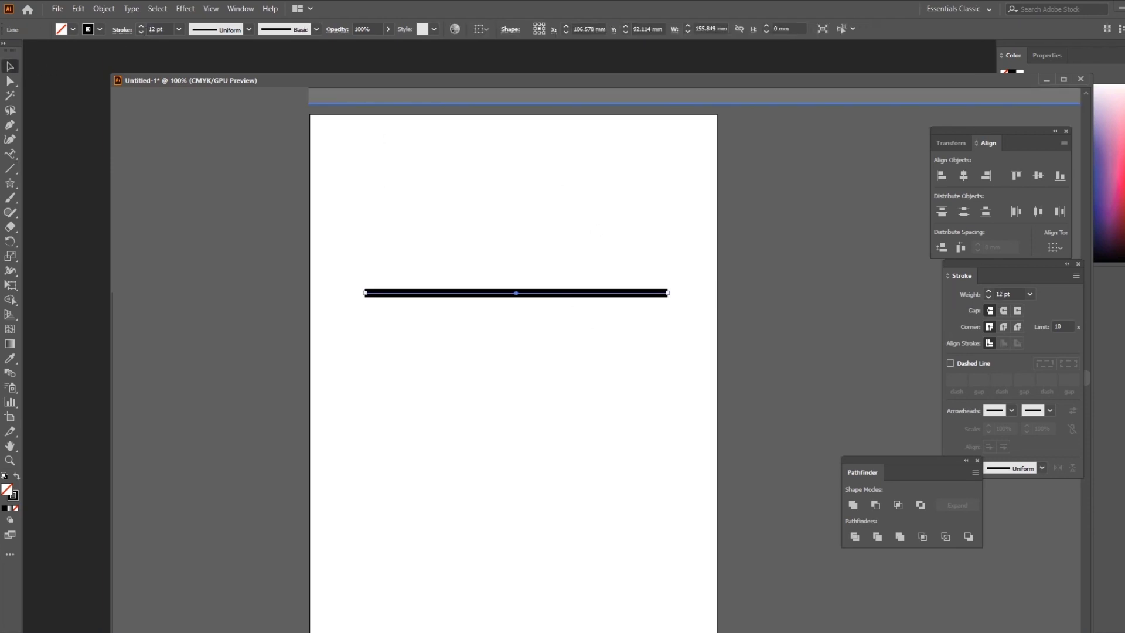
pyautogui.click(557, 265)
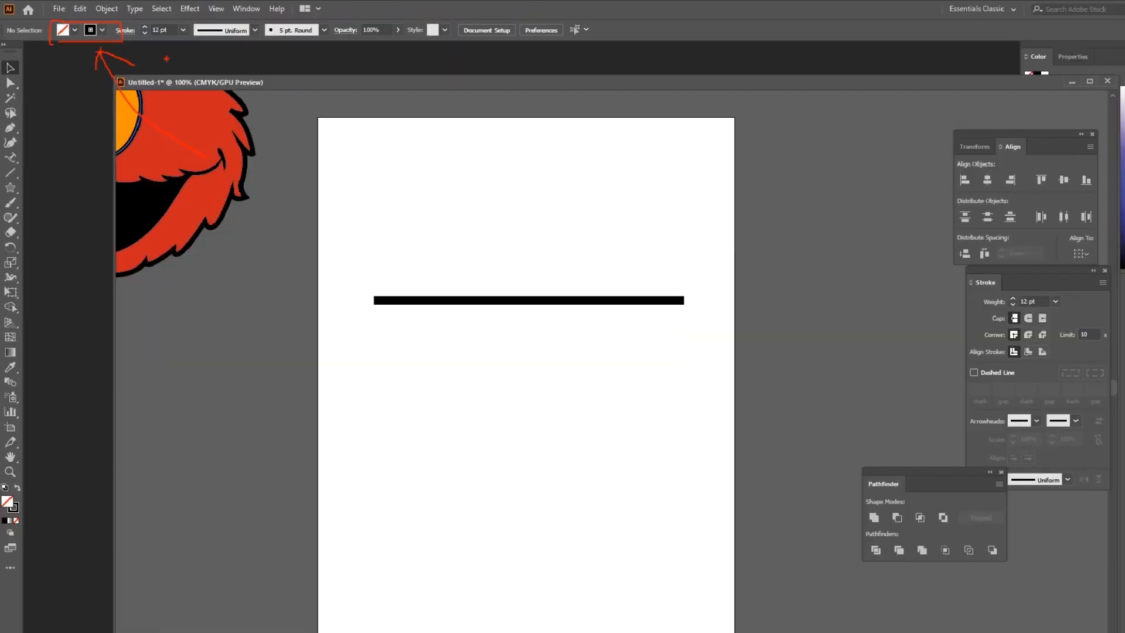
# Apply a Zig Zag effect to the line with 8.82 mm absolute size, 8 ridges per segment and smooth points
pyautogui.click(520, 294)
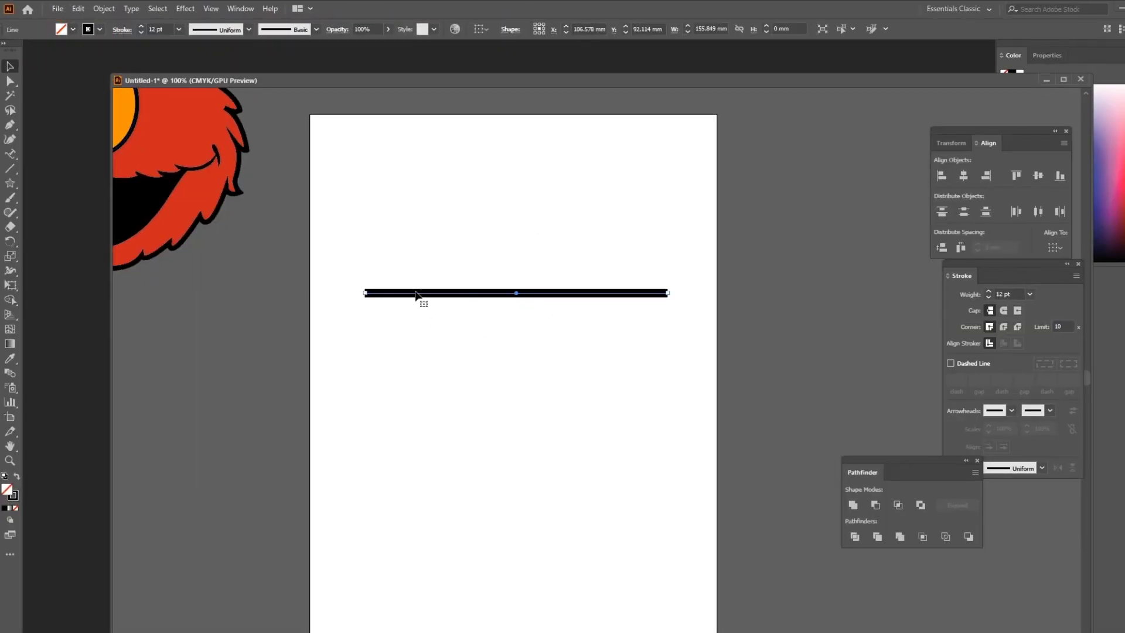
pyautogui.click(185, 8)
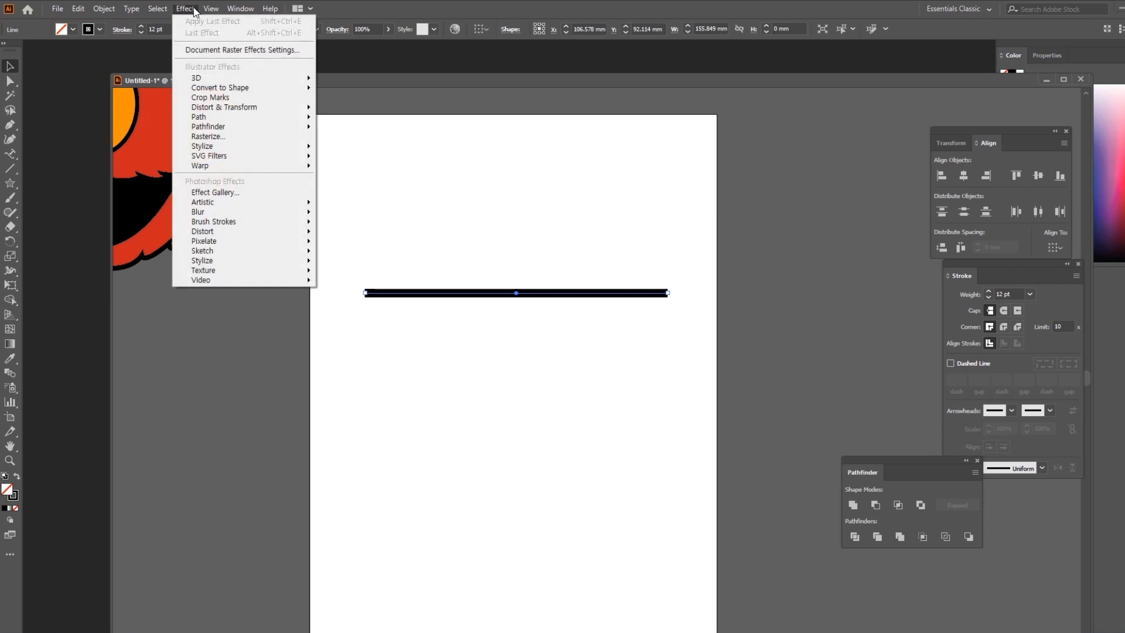
pyautogui.moveTo(229, 112)
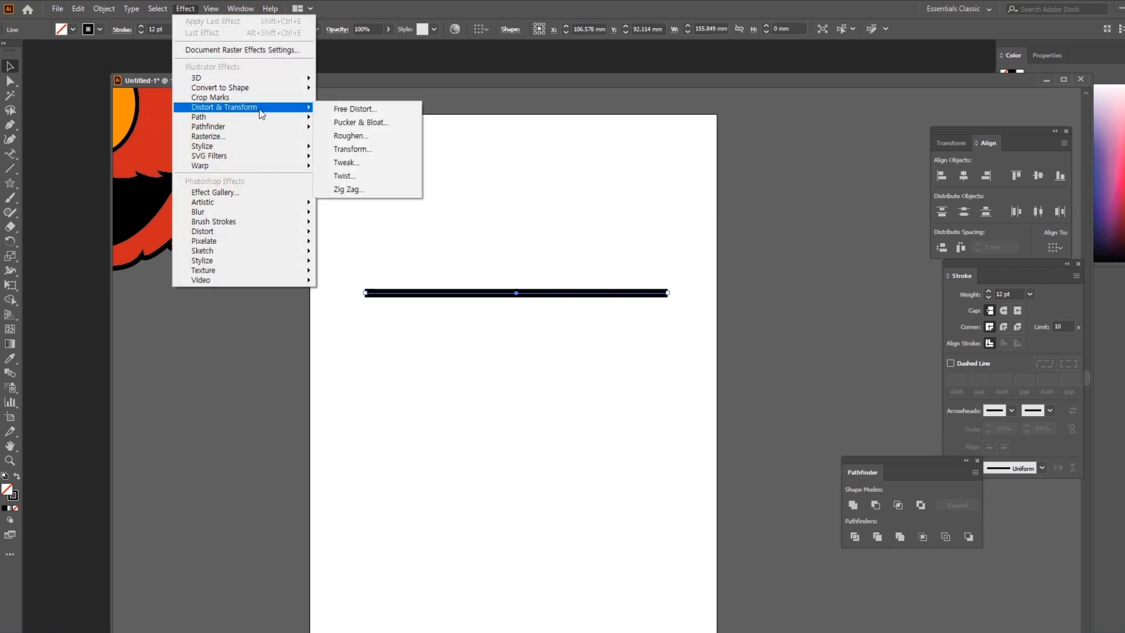
pyautogui.click(354, 189)
pyautogui.moveTo(644, 390); pyautogui.dragTo(834, 166)
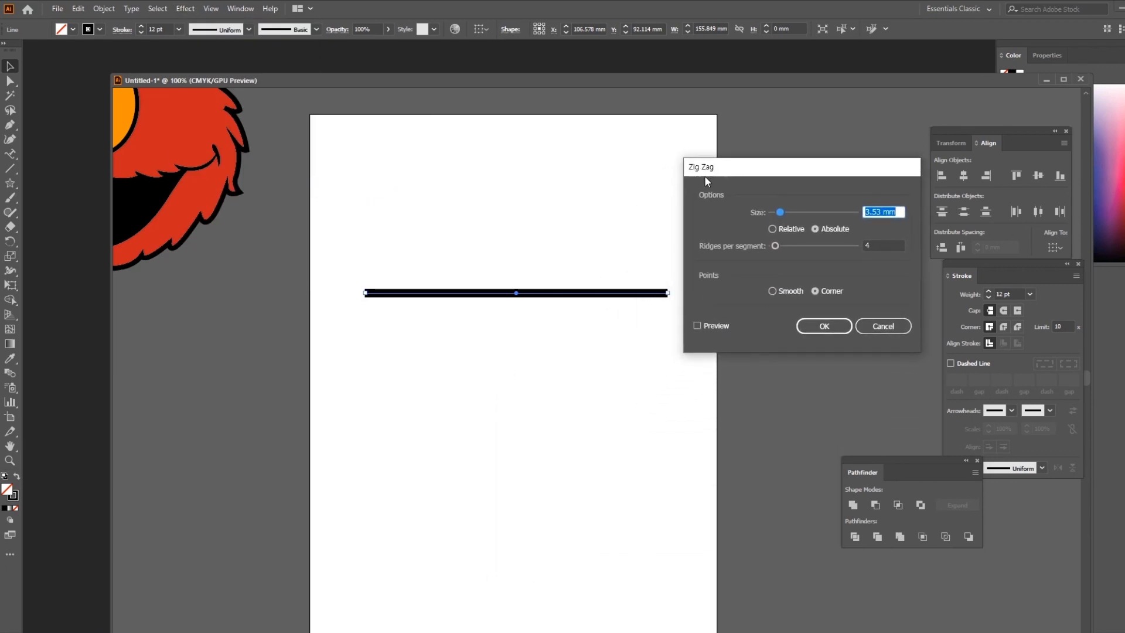
pyautogui.click(697, 326)
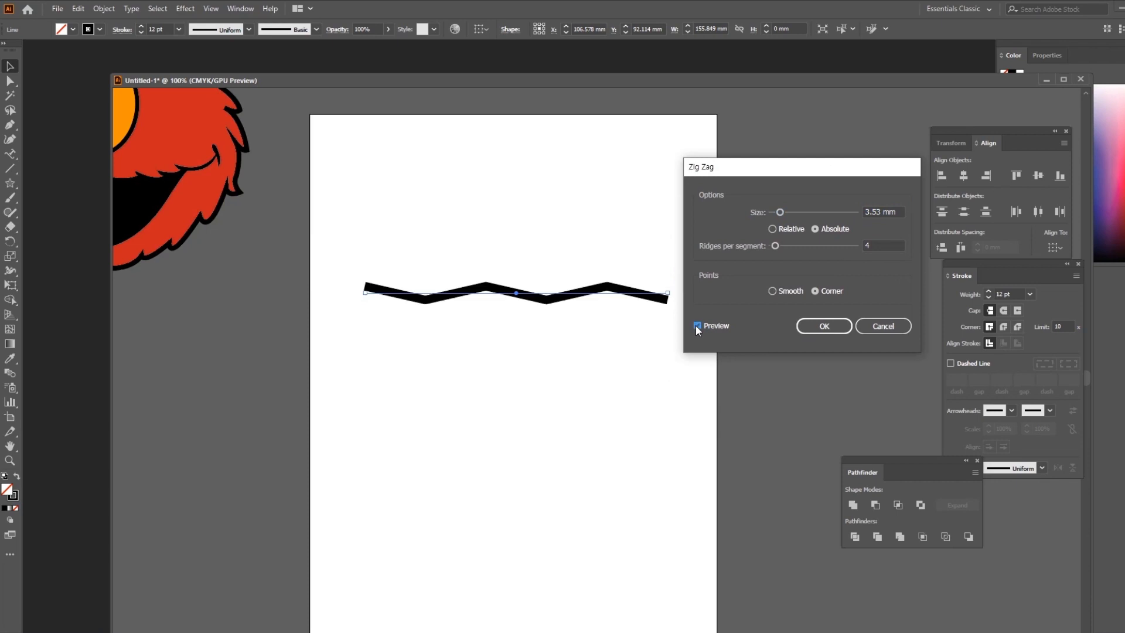
pyautogui.click(792, 211)
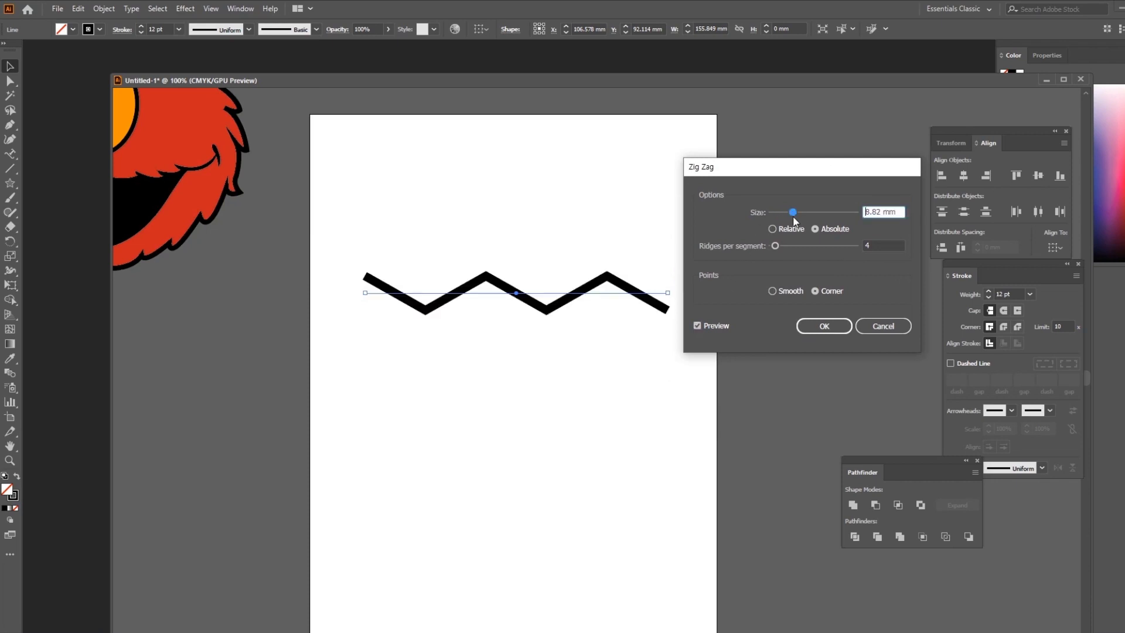
pyautogui.moveTo(772, 247); pyautogui.dragTo(779, 251)
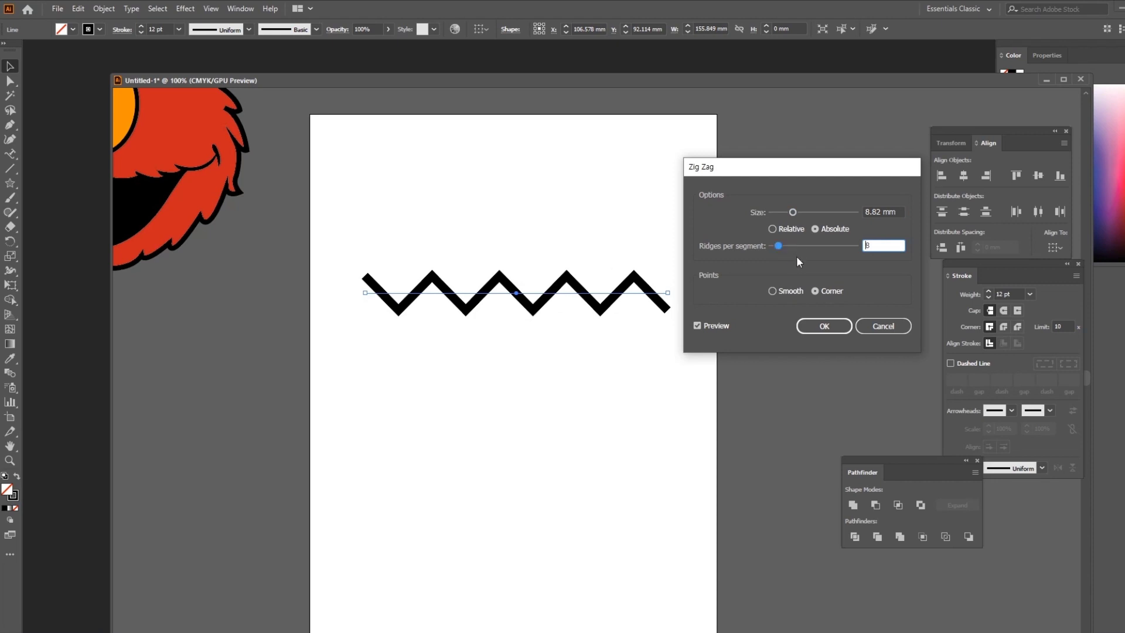
pyautogui.click(772, 290)
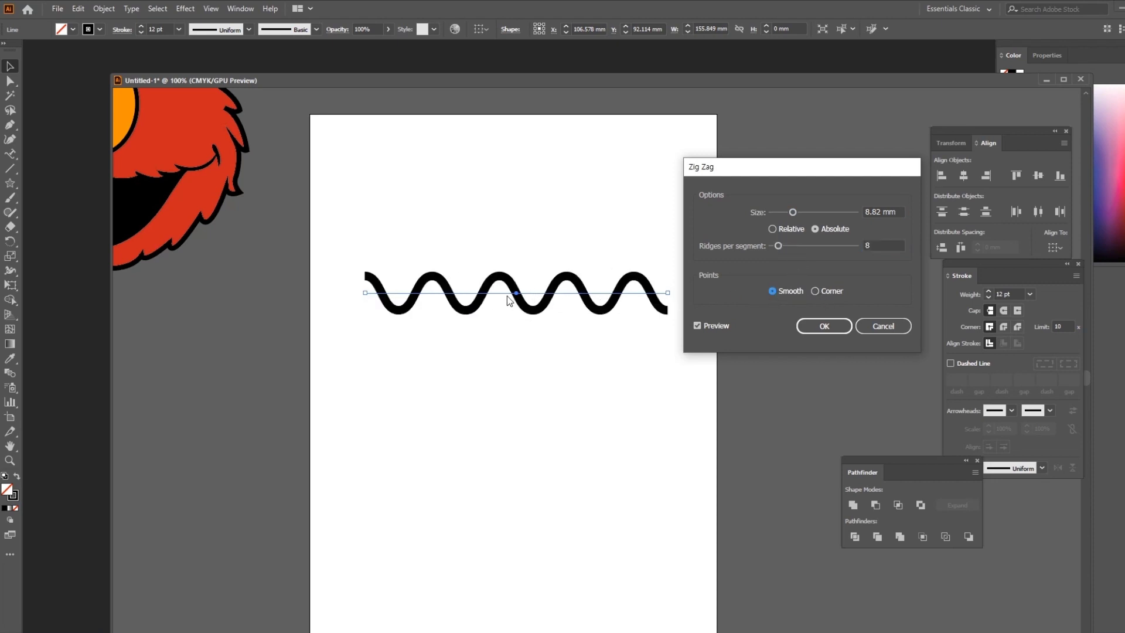
pyautogui.click(823, 326)
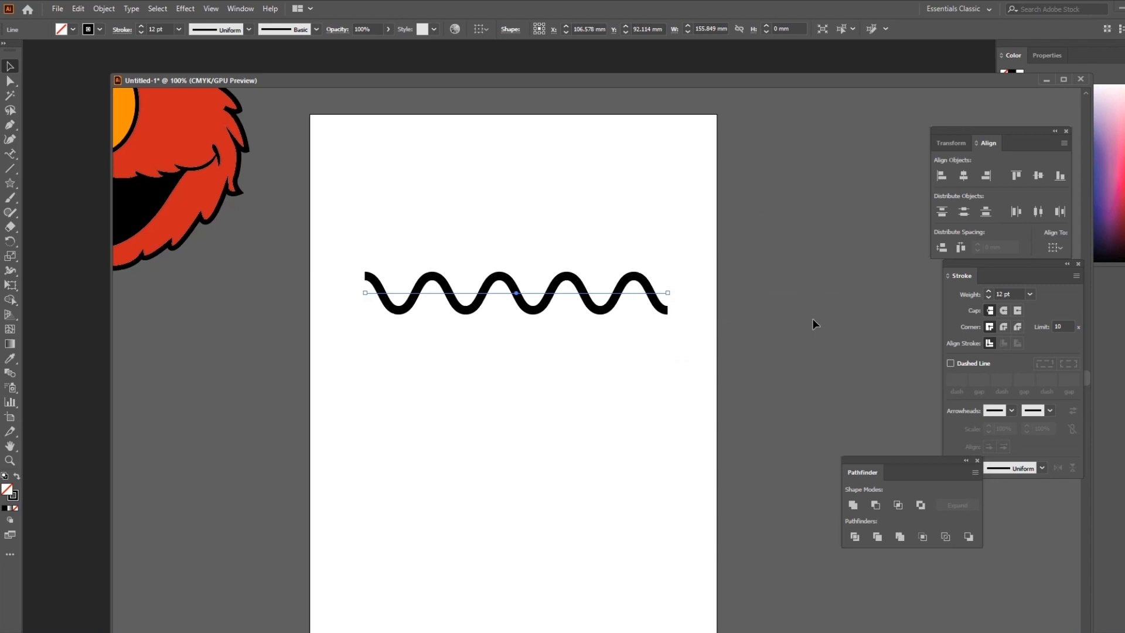
# Place three side-by-side copies of the wavy line, rotated to vertical, below the original and delete them
pyautogui.keyDown('alt'); pyautogui.moveTo(557, 296); pyautogui.dragTo(526, 540); pyautogui.keyUp('alt')
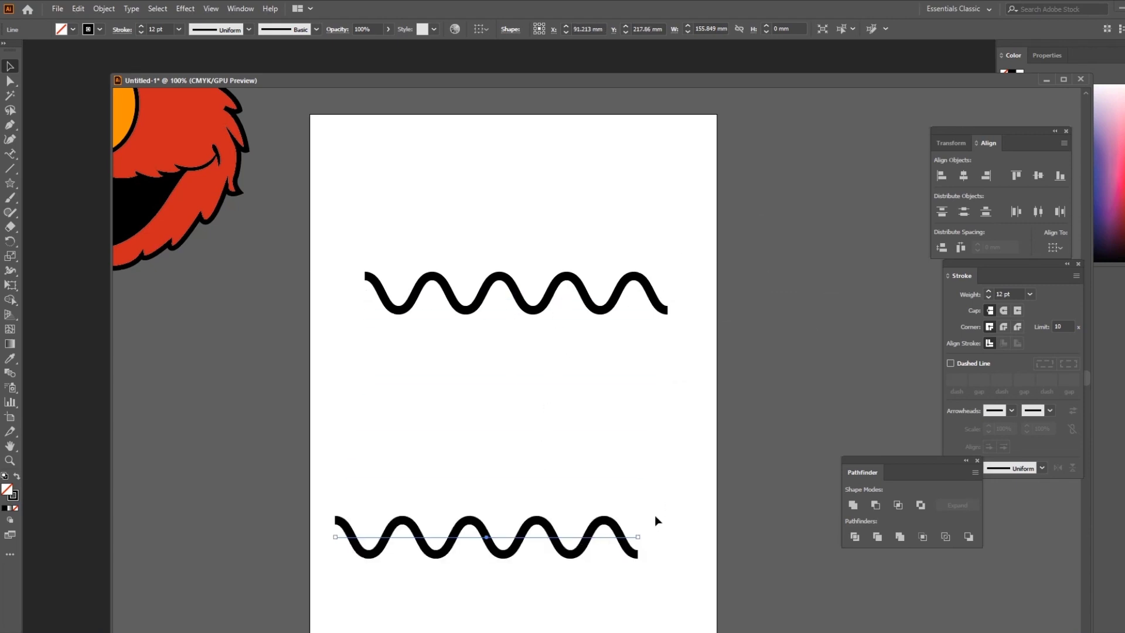
pyautogui.moveTo(639, 533); pyautogui.dragTo(490, 385)
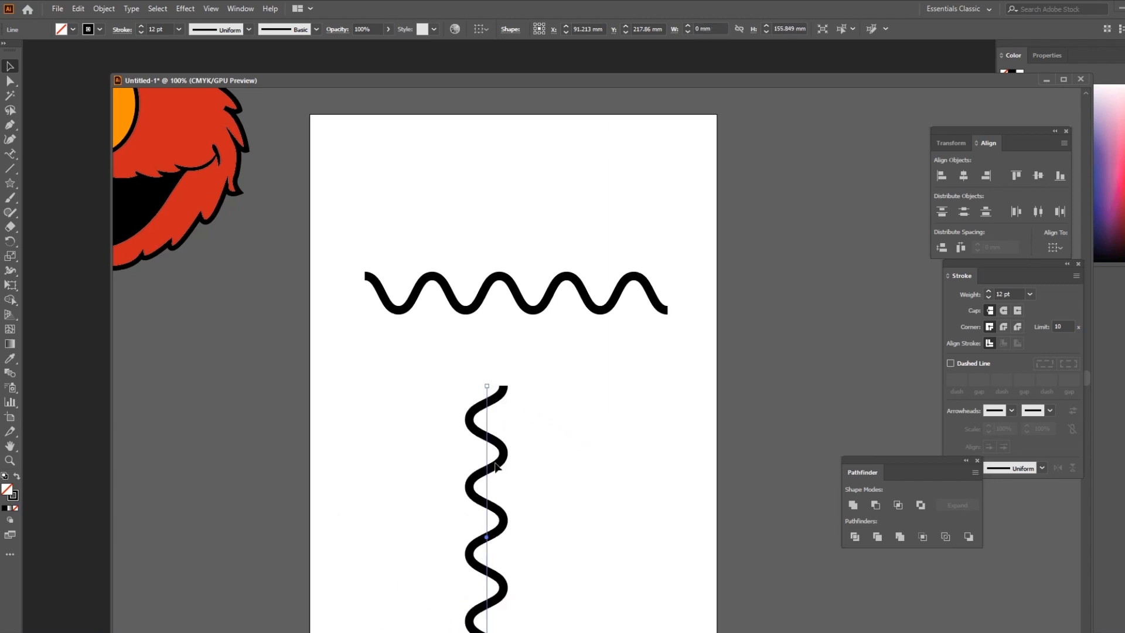
pyautogui.keyDown('alt'); pyautogui.moveTo(530, 474); pyautogui.dragTo(567, 472); pyautogui.keyUp('alt')
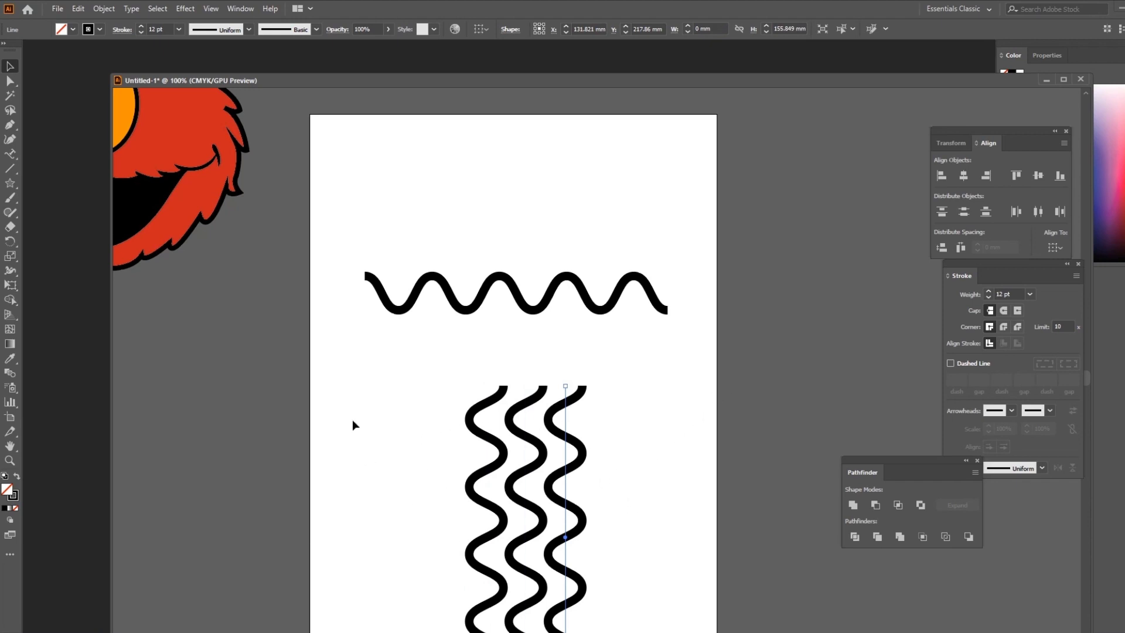
pyautogui.moveTo(408, 396); pyautogui.dragTo(639, 535)
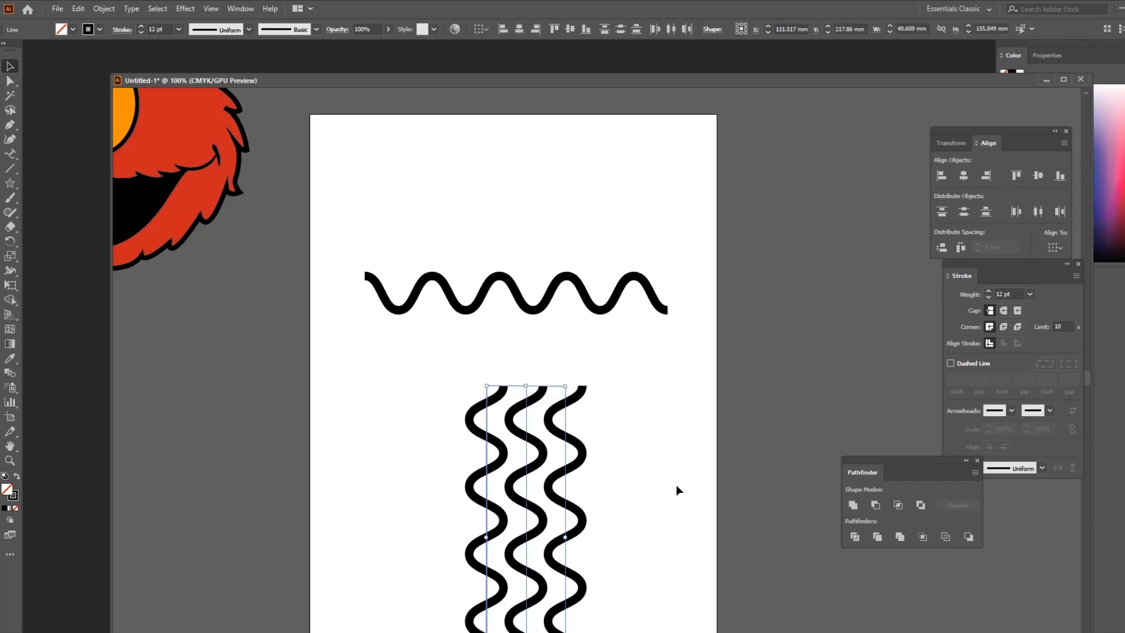
pyautogui.press('Delete')
# Move the wavy line higher on the artboard and add four copies stacked beneath it
pyautogui.moveTo(568, 296); pyautogui.dragTo(570, 232)
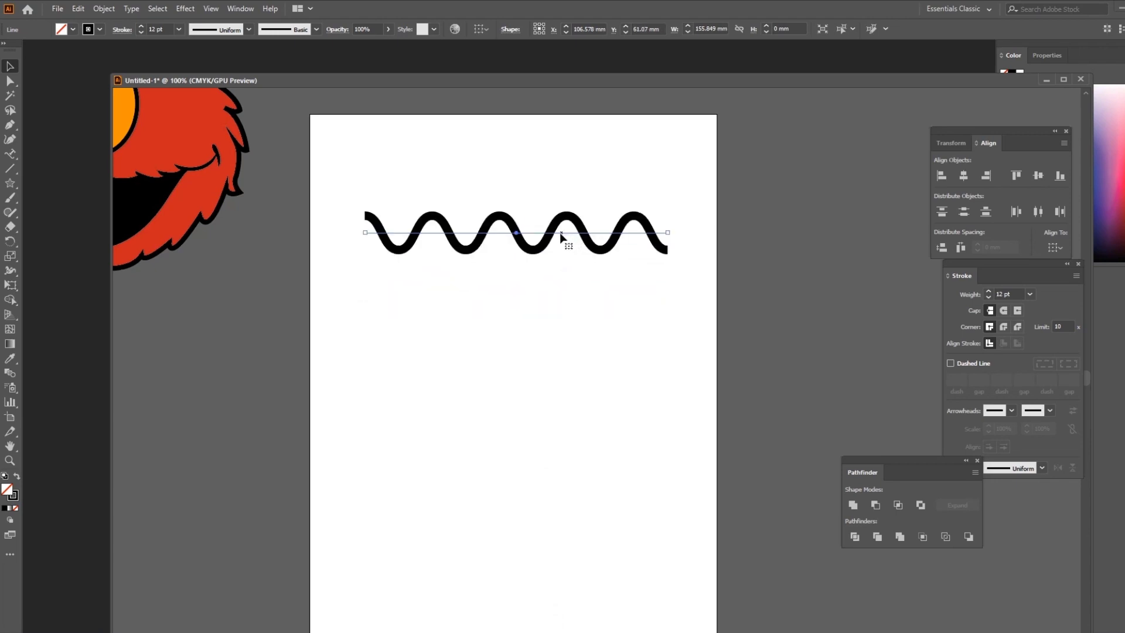
pyautogui.moveTo(570, 234); pyautogui.dragTo(621, 328)
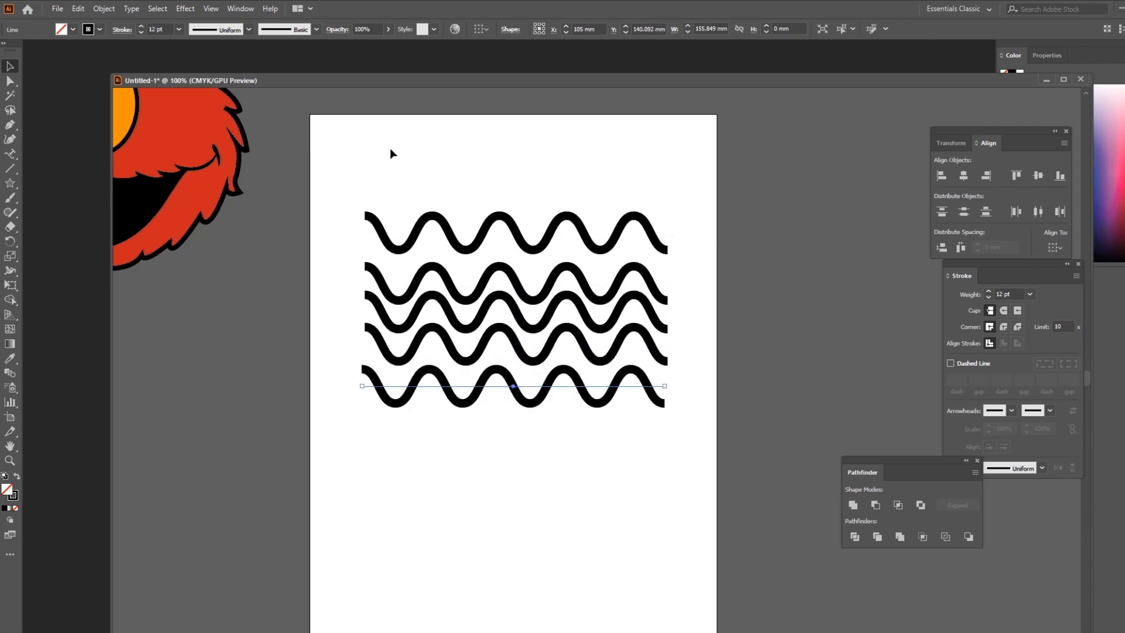
# Distribute the five wavy lines evenly in the vertical direction and move them together slightly down the artboard
pyautogui.moveTo(318, 155); pyautogui.dragTo(712, 479)
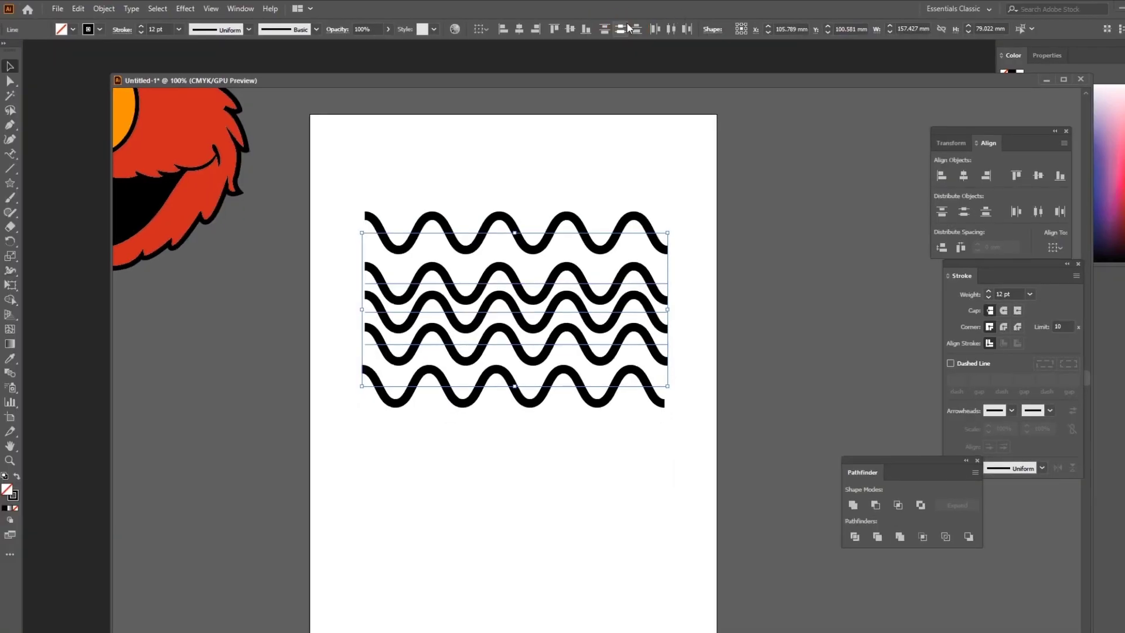
pyautogui.click(586, 56)
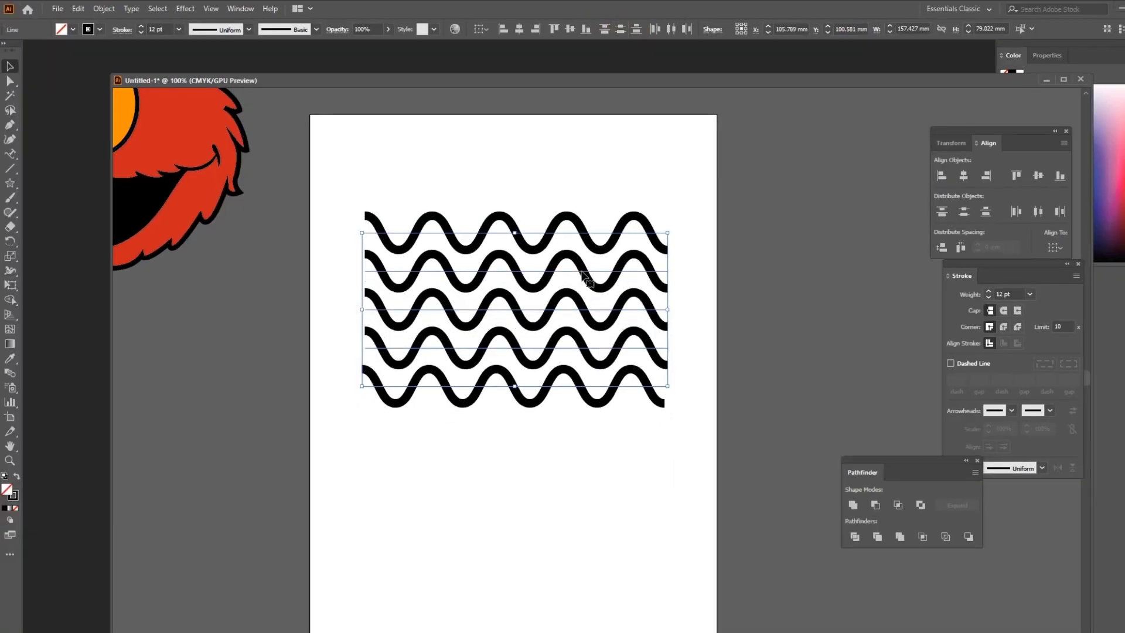
pyautogui.moveTo(585, 280); pyautogui.dragTo(587, 315)
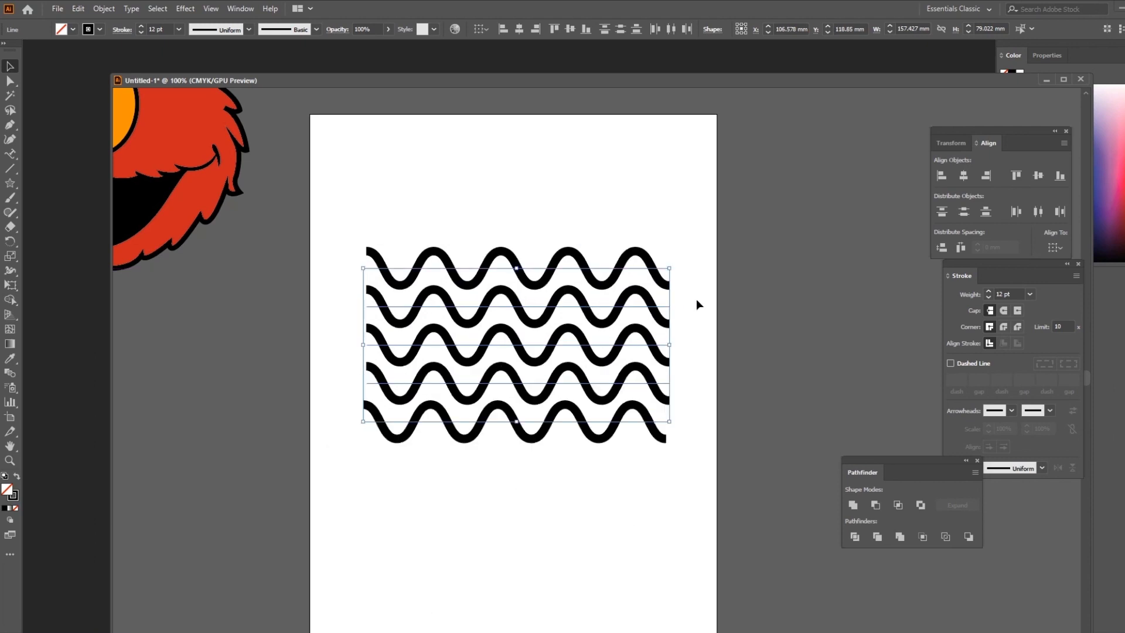
# Draw a five-pointed star about 103 mm wide over the artboard's upper edge and fill it with CMYK Red
pyautogui.click(714, 295)
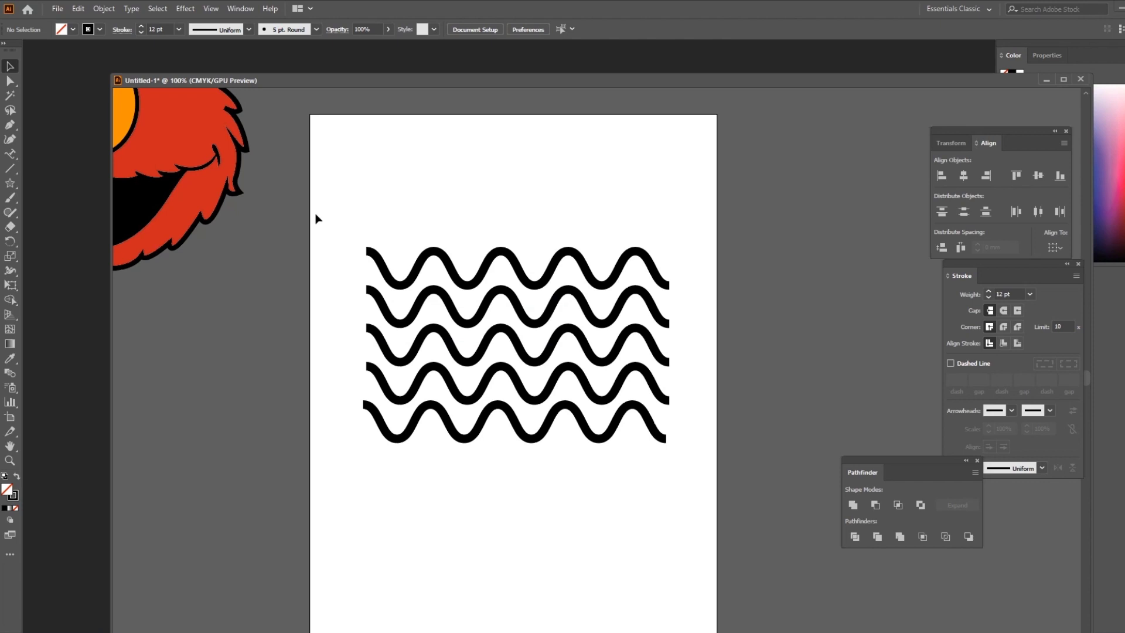
pyautogui.click(12, 184)
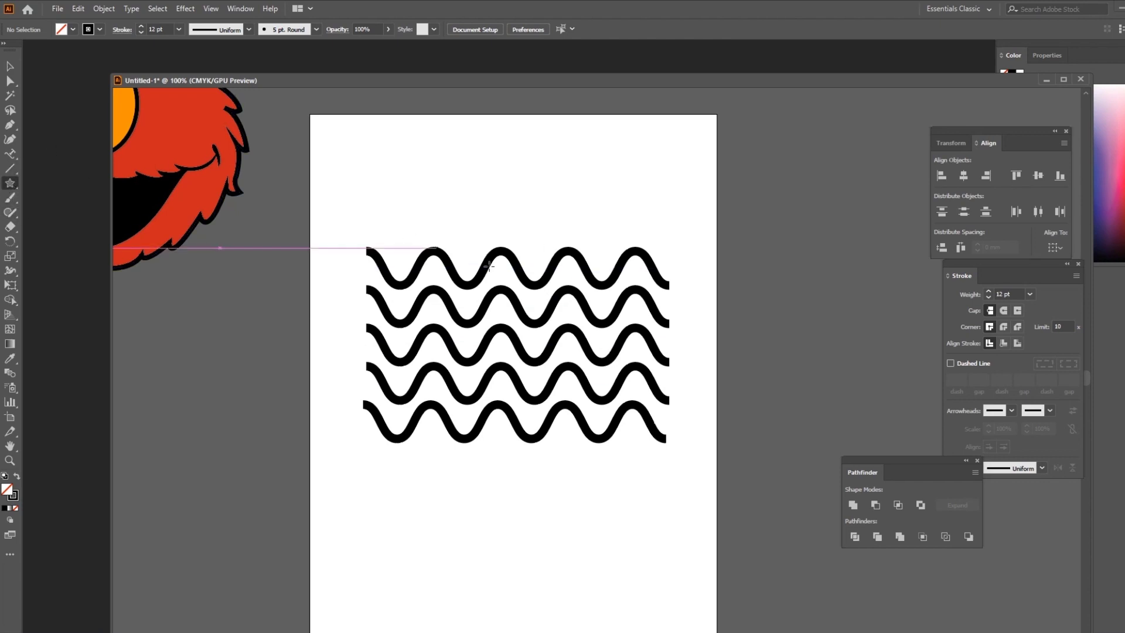
pyautogui.moveTo(479, 143); pyautogui.dragTo(557, 219)
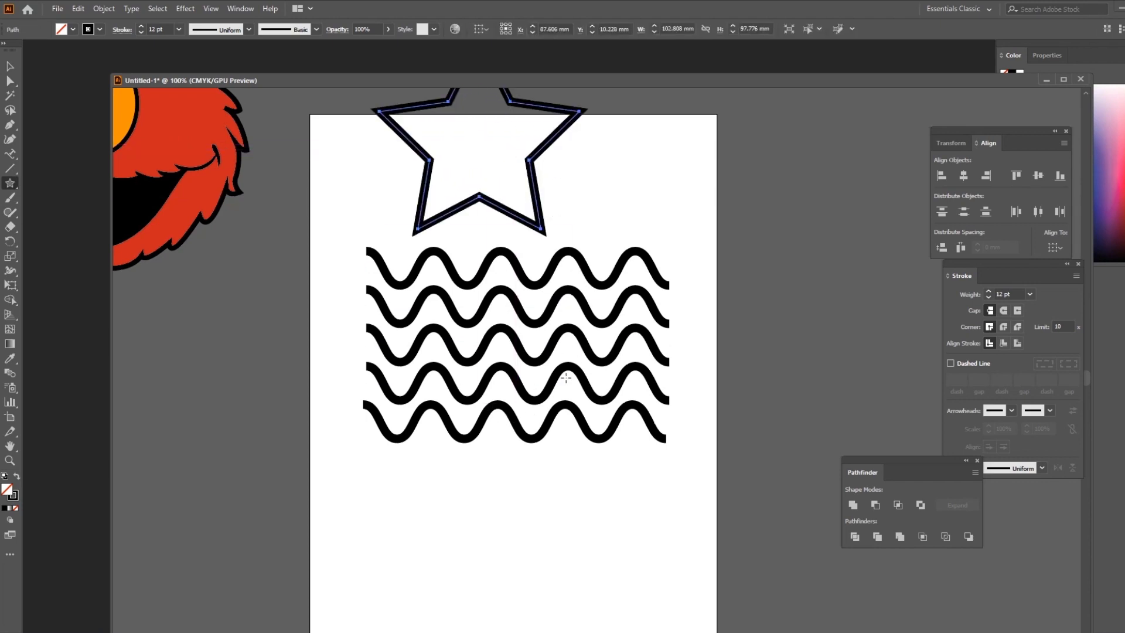
pyautogui.click(73, 30)
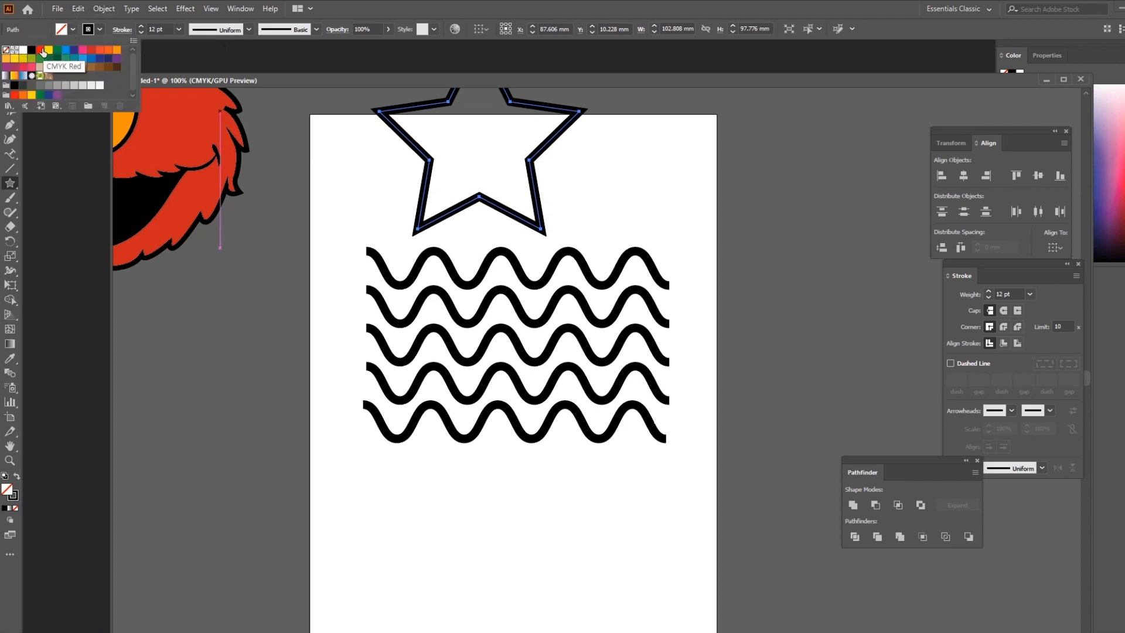
pyautogui.click(40, 50)
pyautogui.click(332, 58)
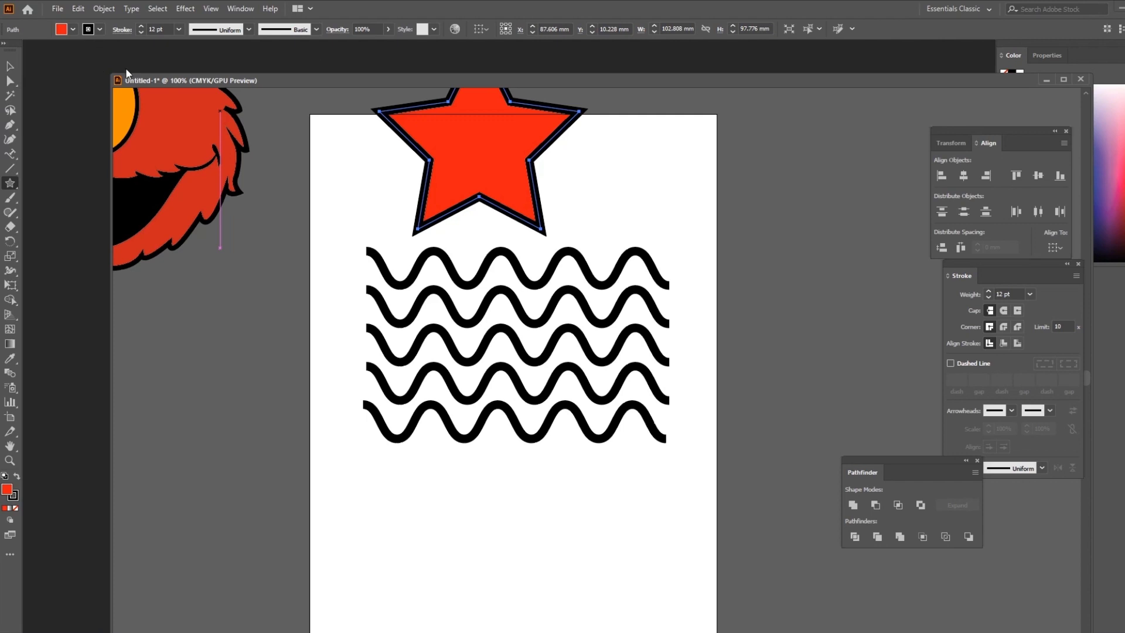
# Move the red star over the wavy lines and shrink it to about 95 mm wide, centred among them
pyautogui.click(11, 66)
pyautogui.moveTo(519, 180); pyautogui.dragTo(527, 347)
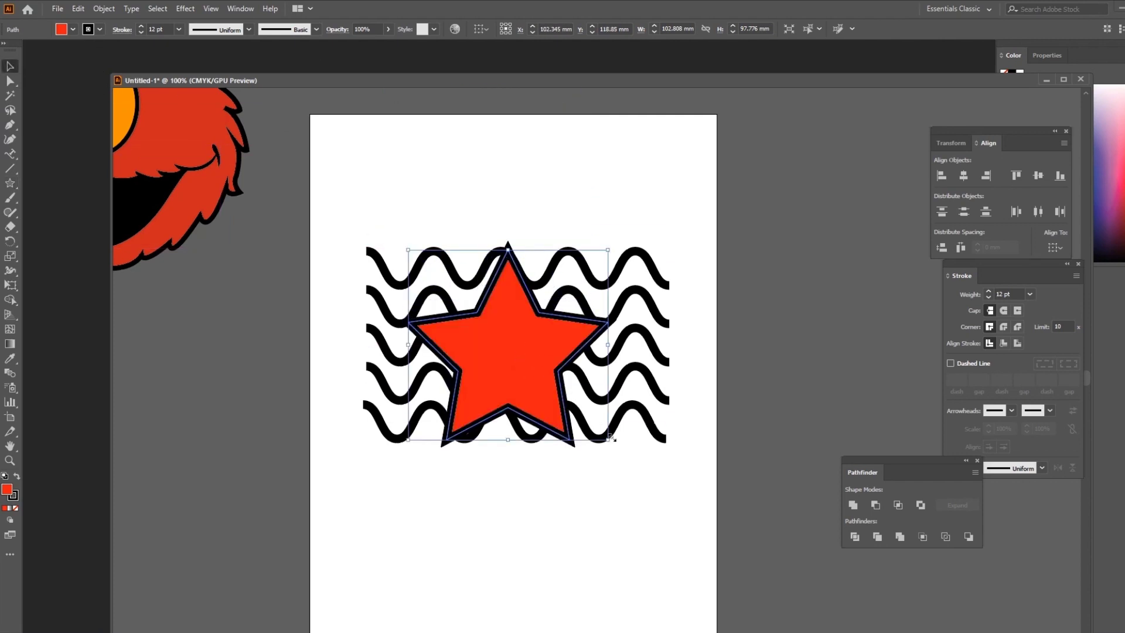
pyautogui.moveTo(612, 442); pyautogui.dragTo(596, 426)
pyautogui.moveTo(523, 351); pyautogui.dragTo(504, 325)
pyautogui.click(728, 331)
# Group the five wavy lines behind the star into a single object
pyautogui.moveTo(719, 498); pyautogui.dragTo(631, 188)
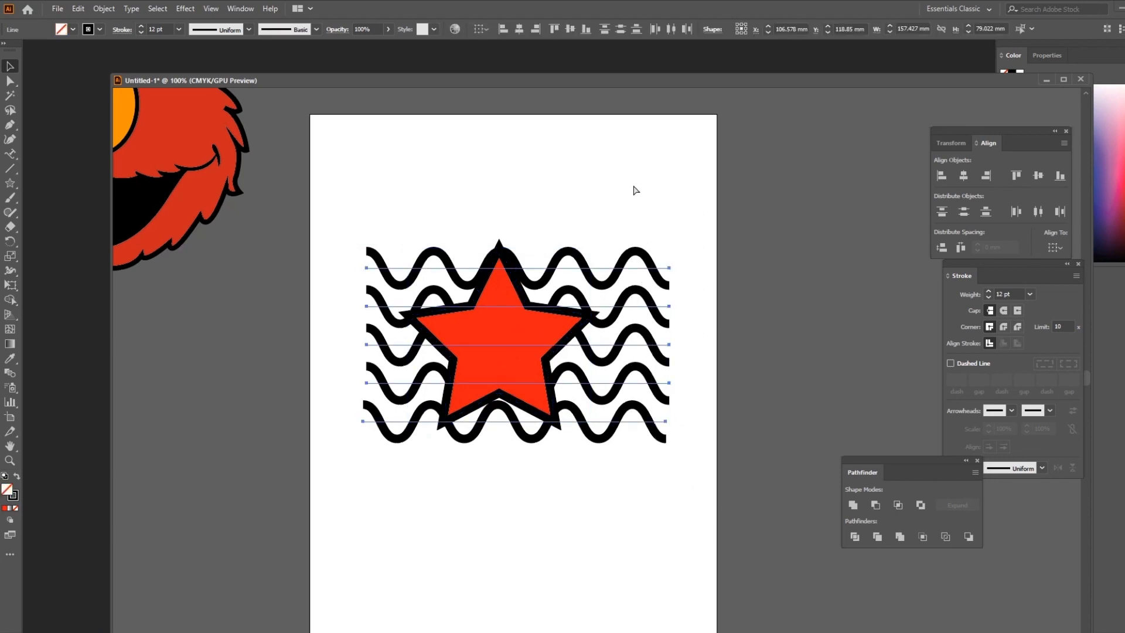
pyautogui.hotkey('ctrl', 'g')
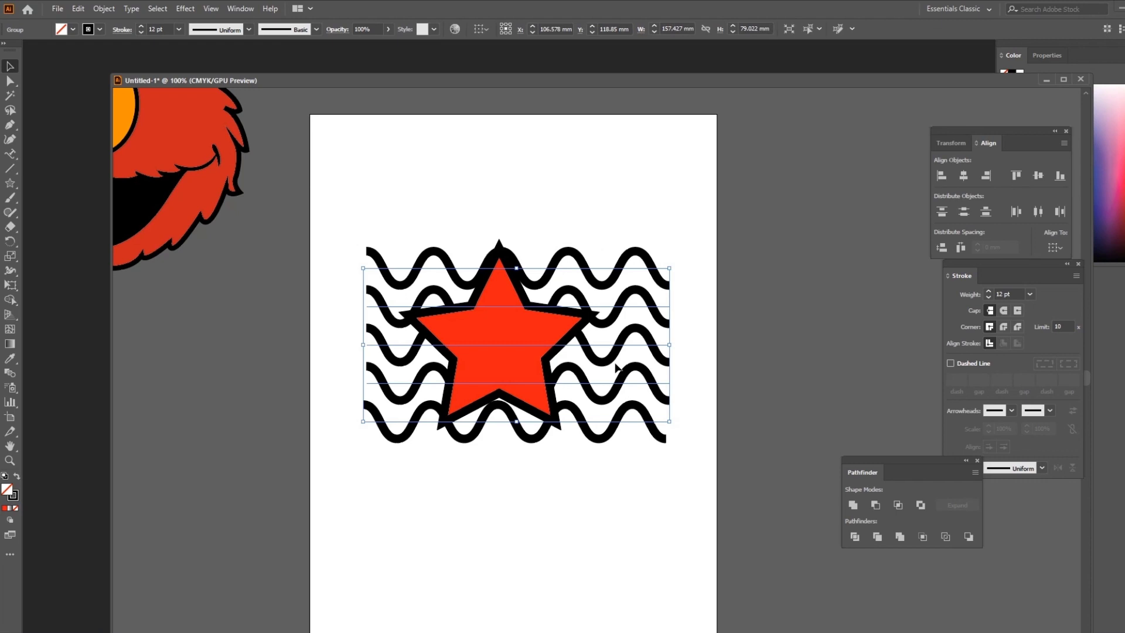
pyautogui.click(591, 327)
pyautogui.click(514, 327)
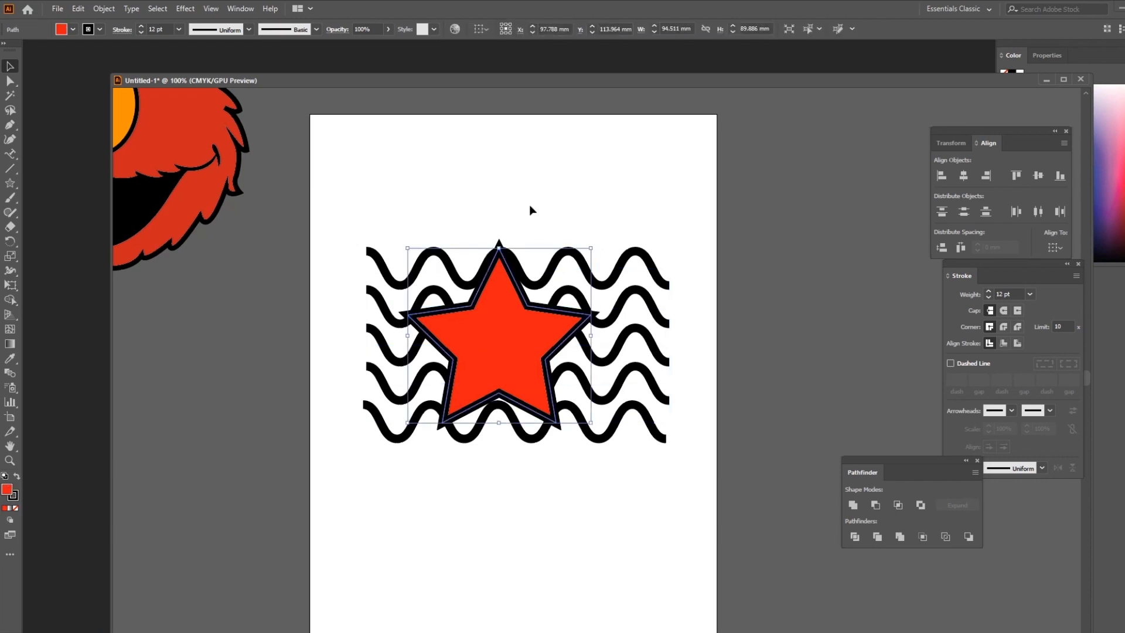
pyautogui.click(643, 279)
pyautogui.click(580, 324)
pyautogui.click(616, 208)
# Make a clipping mask from the star and the grouped wavy lines so the waves fill the star shape
pyautogui.moveTo(311, 175)
pyautogui.mouseDown()
pyautogui.moveTo(367, 252)
pyautogui.moveTo(656, 494)
pyautogui.moveTo(748, 542)
pyautogui.mouseUp()
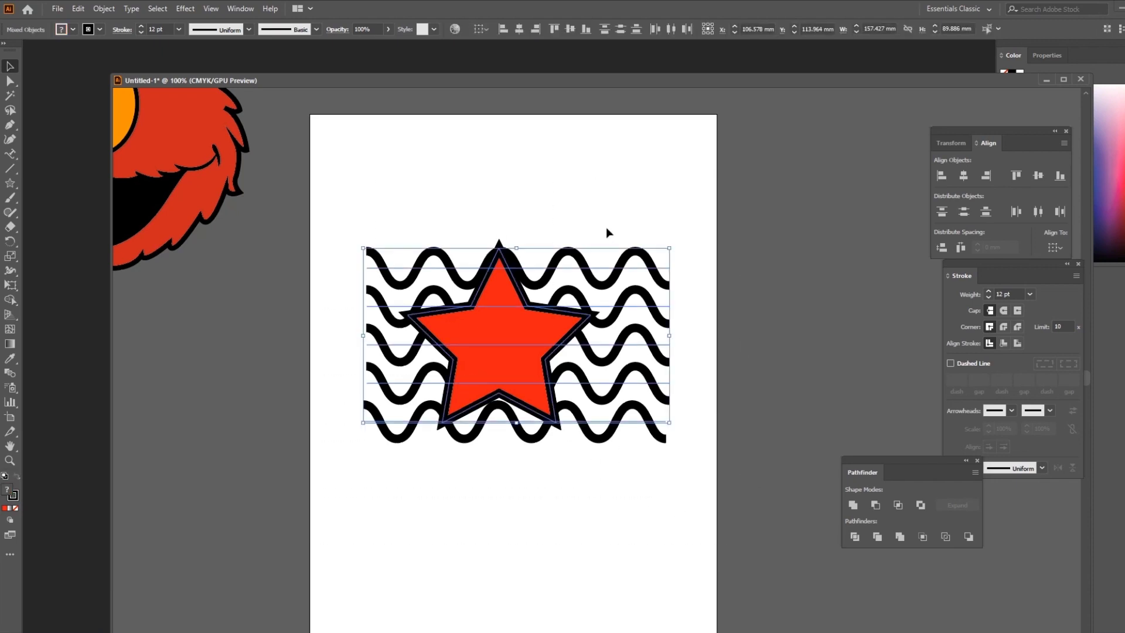
pyautogui.rightClick(515, 314)
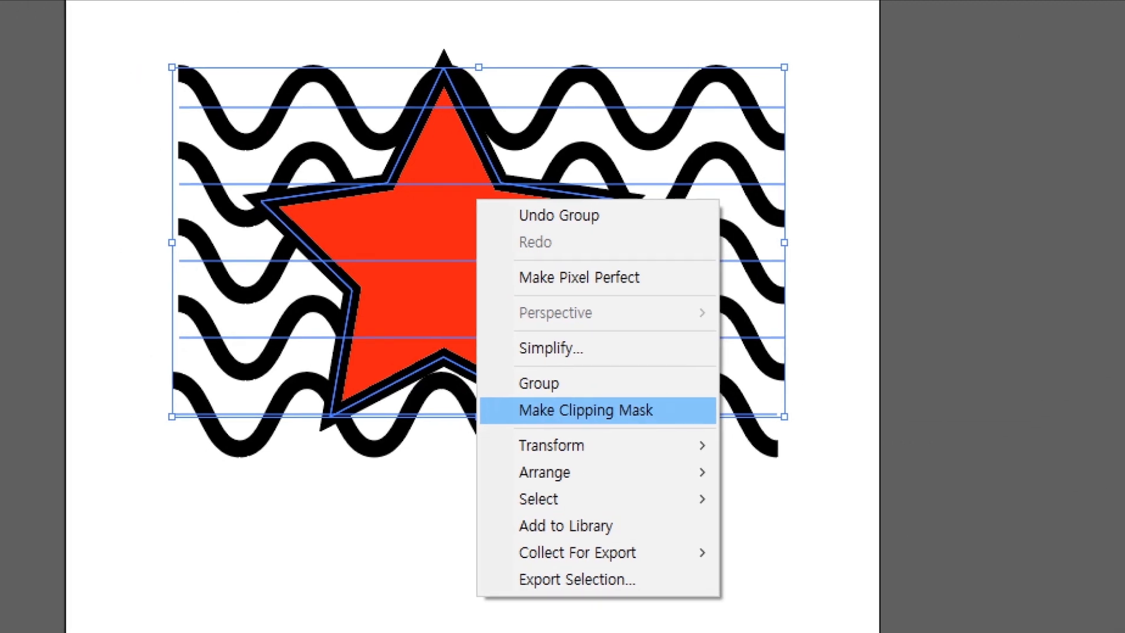
pyautogui.moveTo(508, 423); pyautogui.dragTo(684, 421)
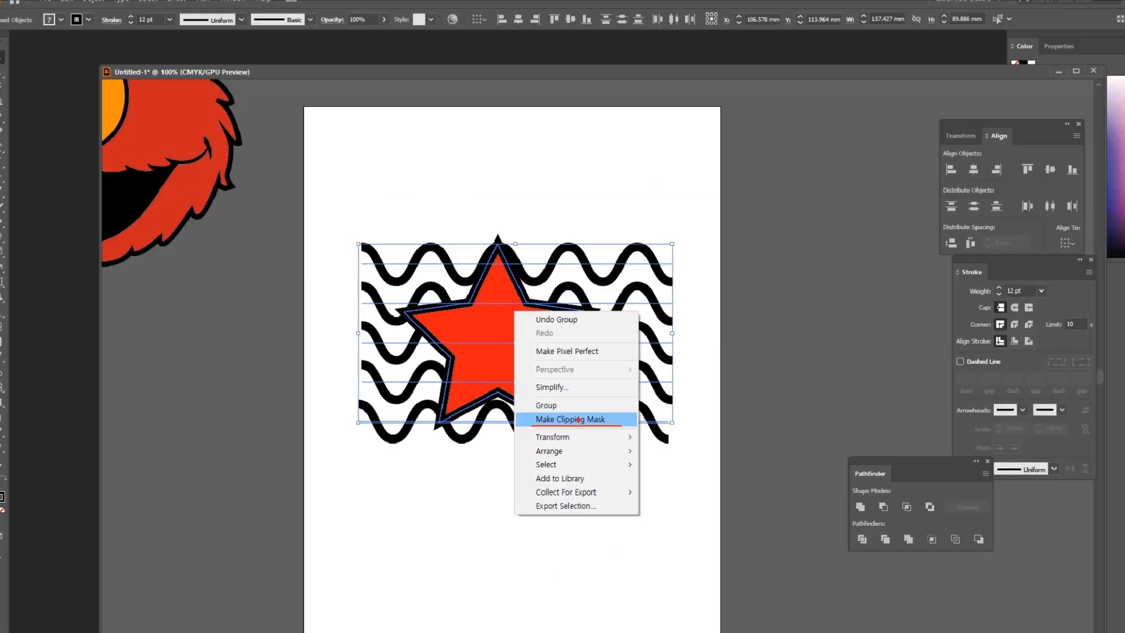
pyautogui.press('Escape')
pyautogui.rightClick(467, 307)
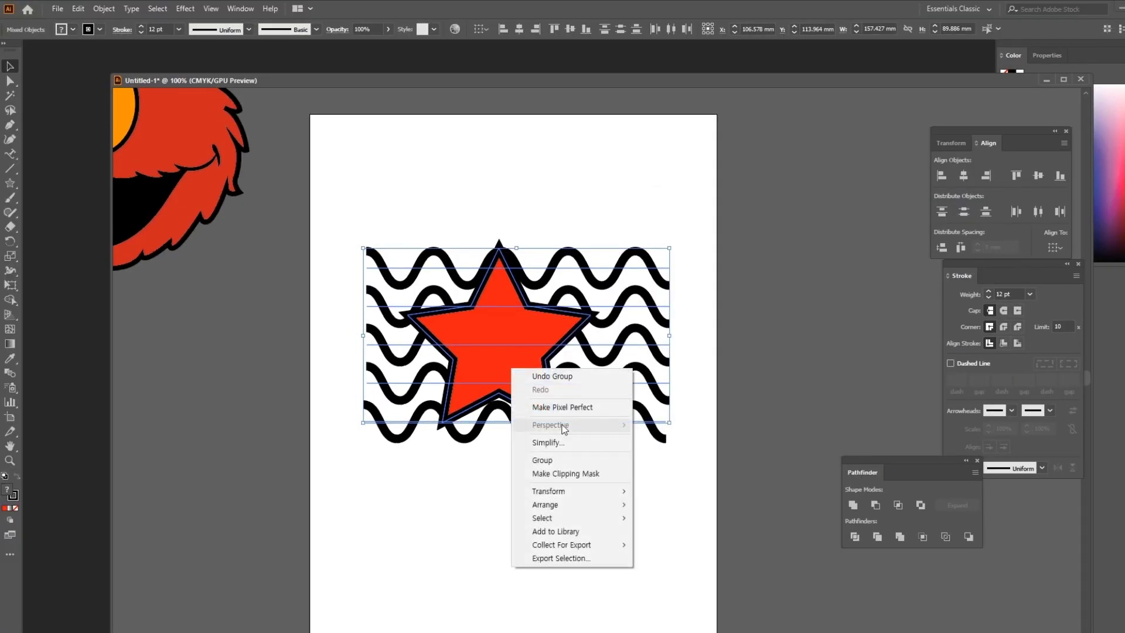
pyautogui.click(566, 473)
pyautogui.click(694, 284)
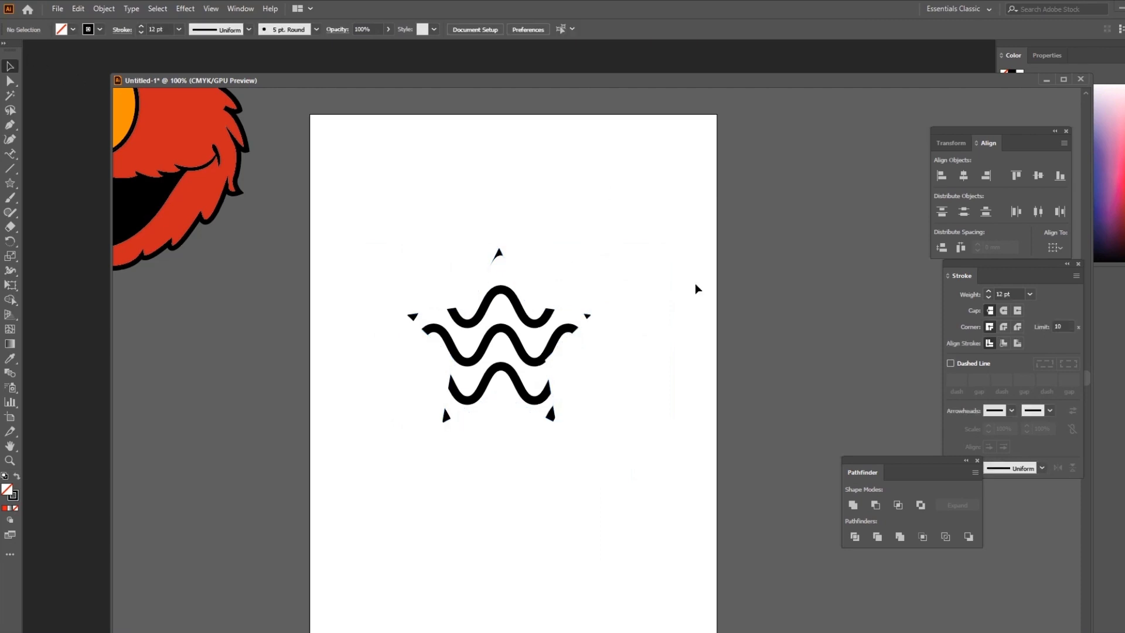
# Release the clipping mask on the star-shaped wave pattern and deselect everything
pyautogui.moveTo(502, 357); pyautogui.dragTo(531, 323)
pyautogui.click(760, 385)
pyautogui.moveTo(713, 497); pyautogui.dragTo(339, 155)
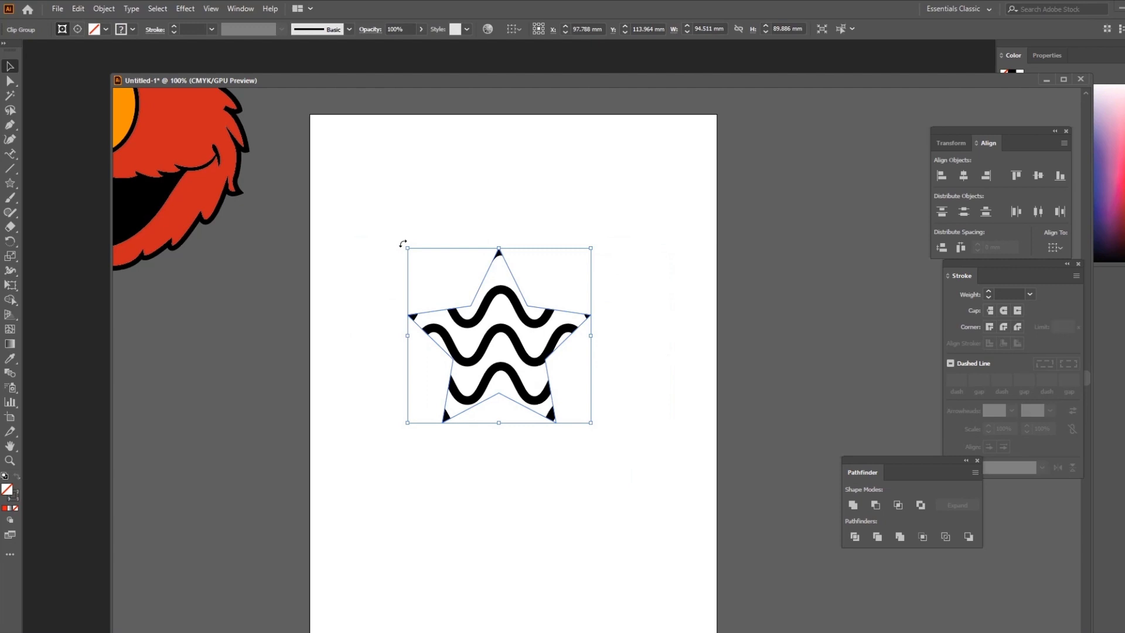
pyautogui.rightClick(525, 329)
pyautogui.click(592, 432)
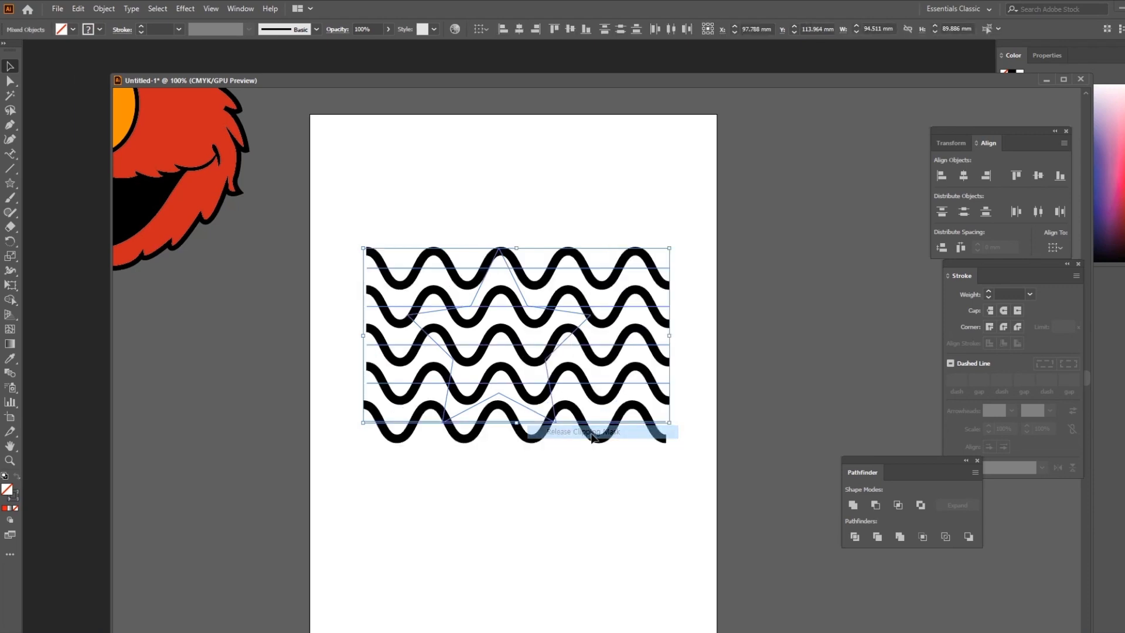
pyautogui.click(685, 529)
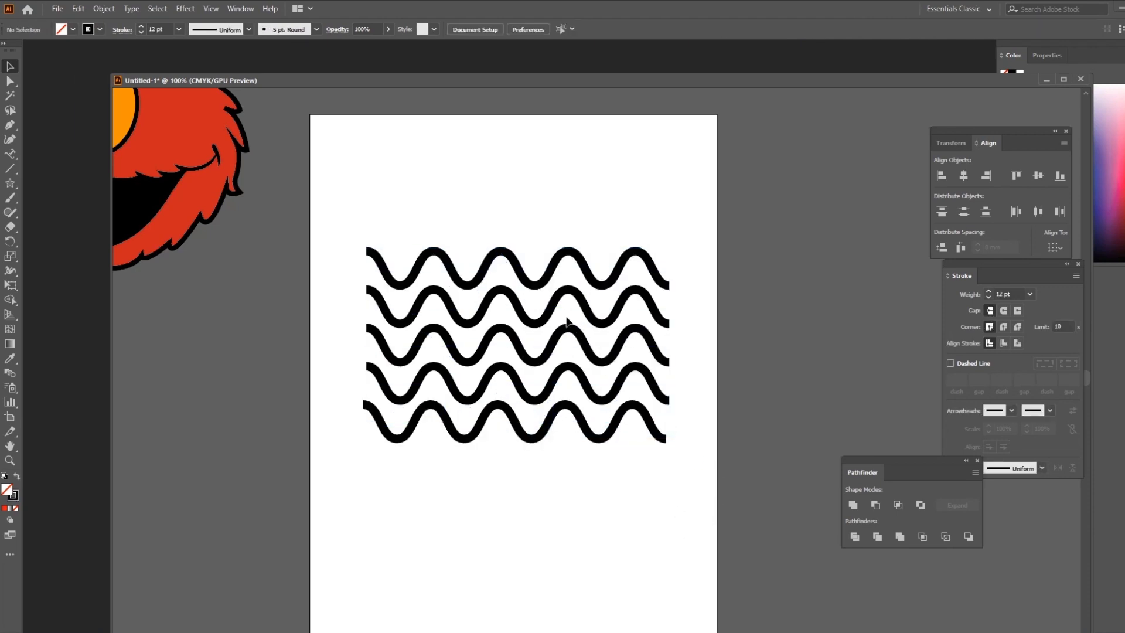
# Move the unfilled star outline below the wavy lines and fill it with green
pyautogui.moveTo(572, 317); pyautogui.dragTo(576, 497)
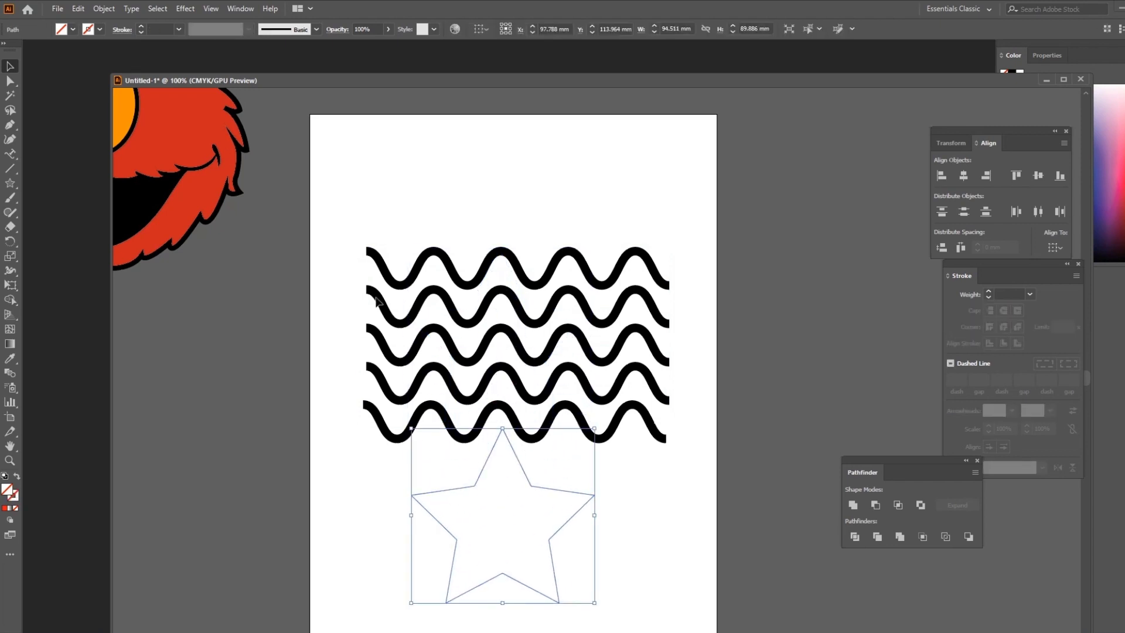
pyautogui.click(63, 33)
pyautogui.click(58, 50)
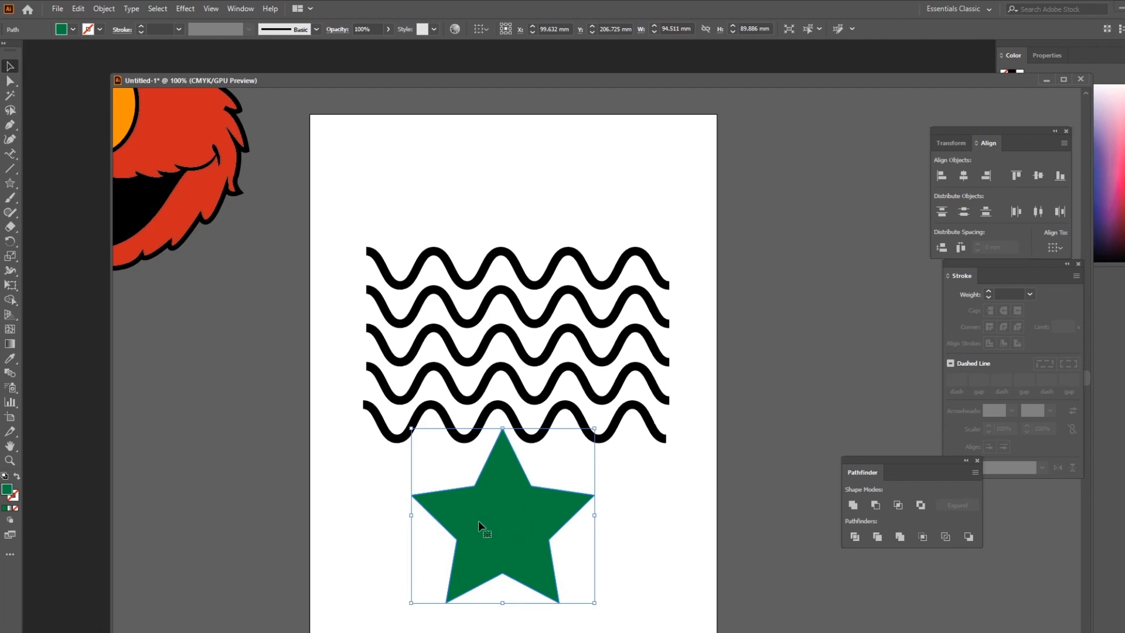
# Place the green star back over the wavy lines and clip the waves to its shape
pyautogui.moveTo(515, 535); pyautogui.dragTo(516, 356)
pyautogui.moveTo(382, 191); pyautogui.dragTo(759, 531)
pyautogui.hotkey('ctrl', '7')
pyautogui.click(652, 506)
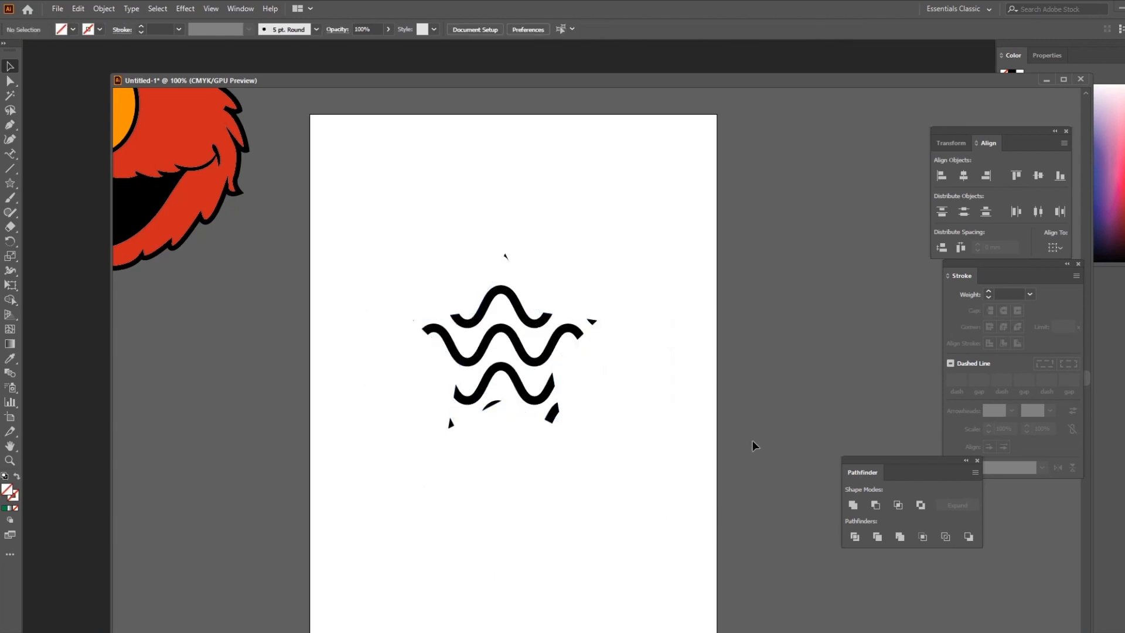
# Release the mask made with the green star, separating the star outline from the wavy lines
pyautogui.click(514, 332)
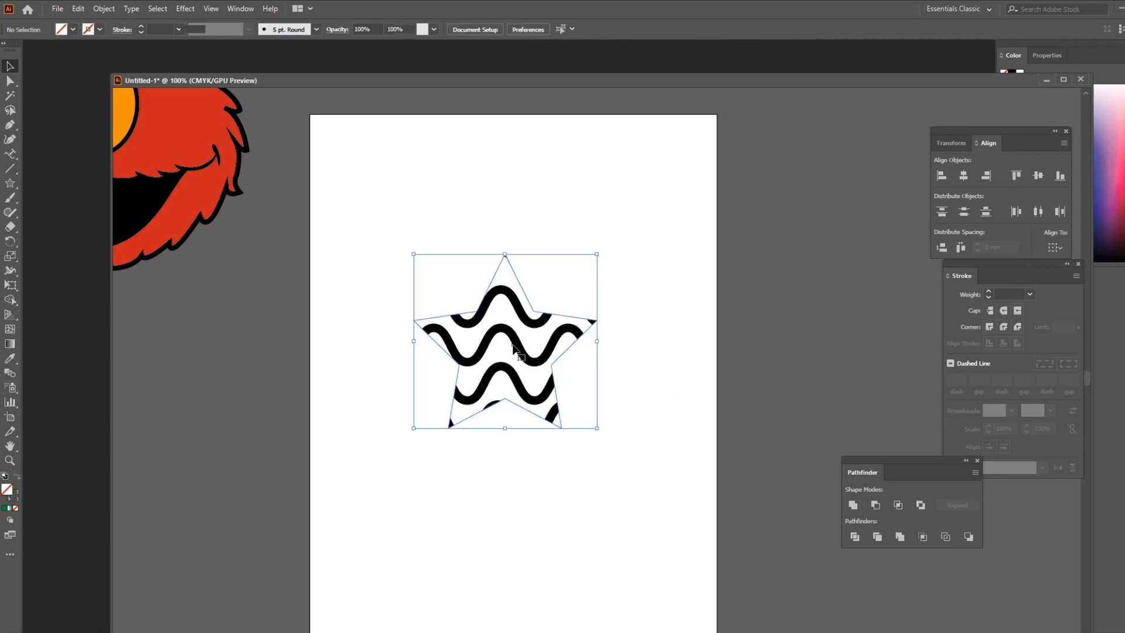
pyautogui.hotkey('ctrl', 'alt', '7')
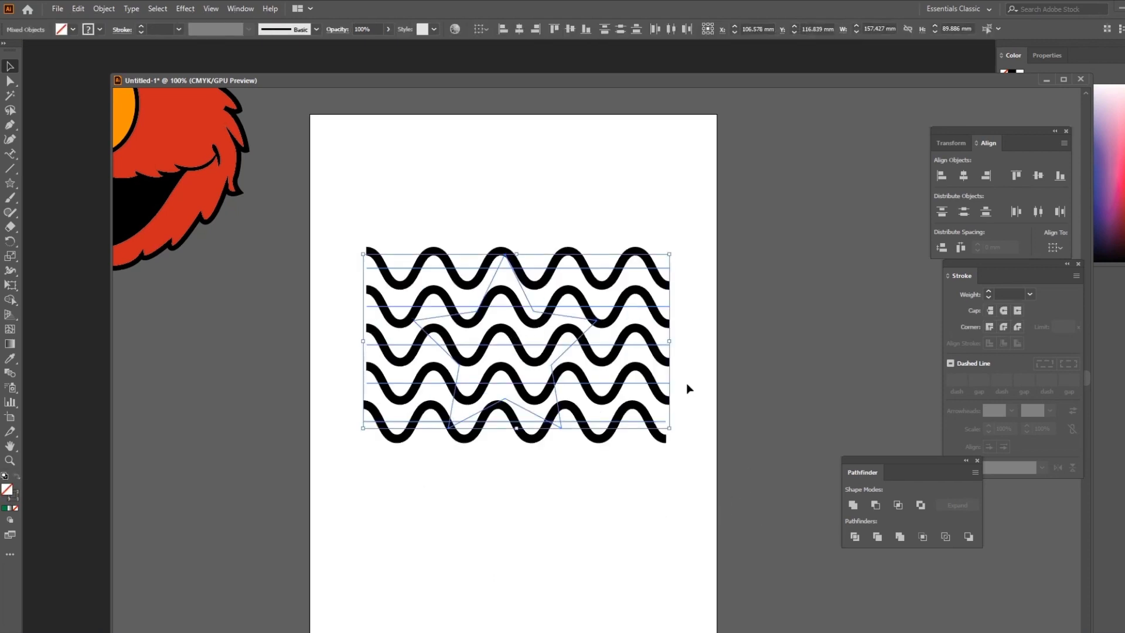
pyautogui.click(670, 509)
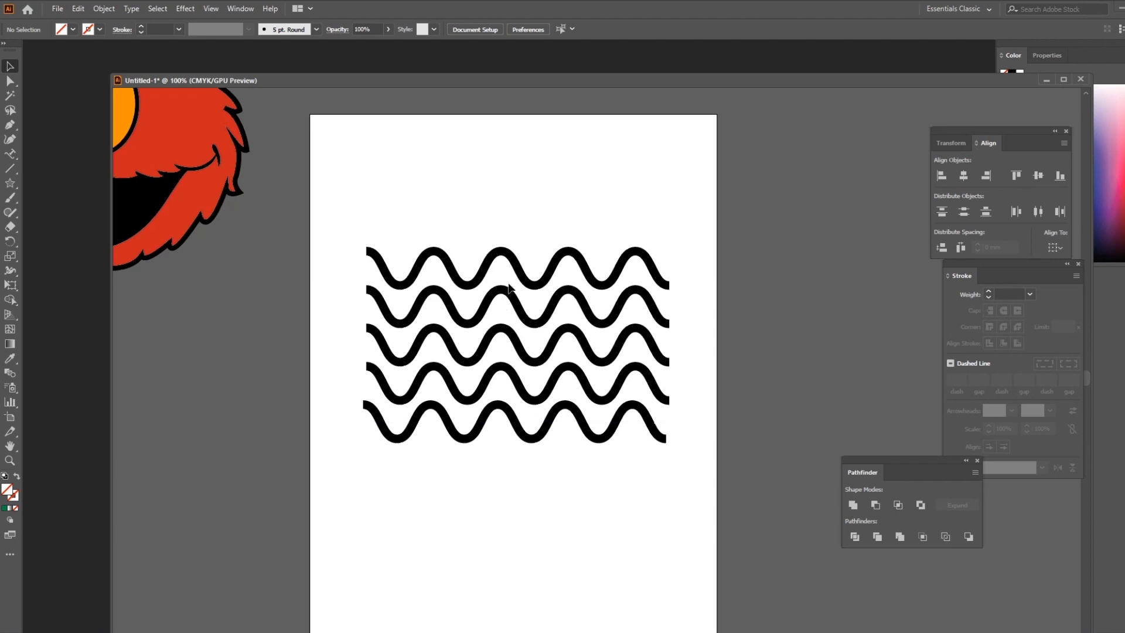
# Delete the leftover star outline and the grouped wavy lines from the artboard
pyautogui.moveTo(402, 201); pyautogui.dragTo(550, 403)
pyautogui.click(523, 297)
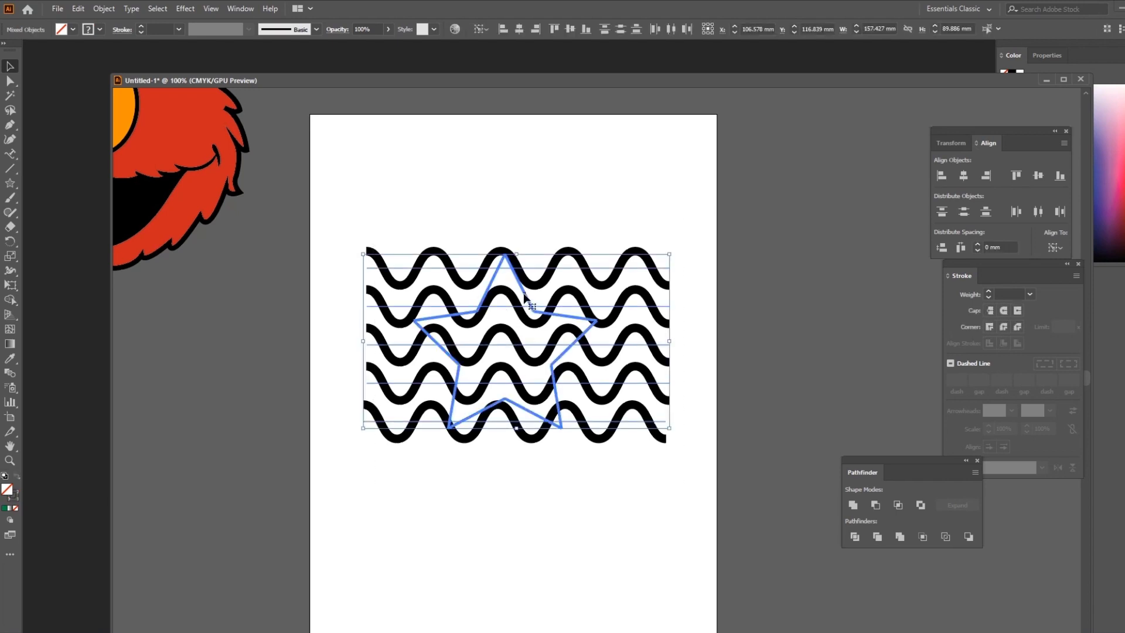
pyautogui.click(765, 368)
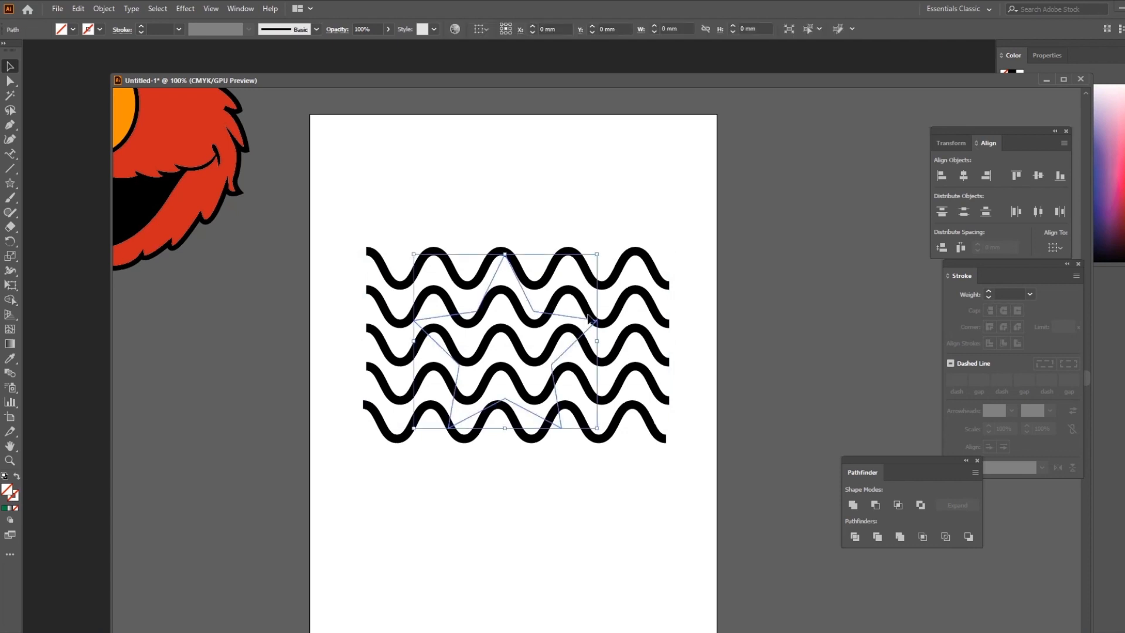
pyautogui.scroll(-4, 670, 470)
pyautogui.hscroll(-1, 585, 351)
pyautogui.moveTo(422, 109); pyautogui.dragTo(706, 394)
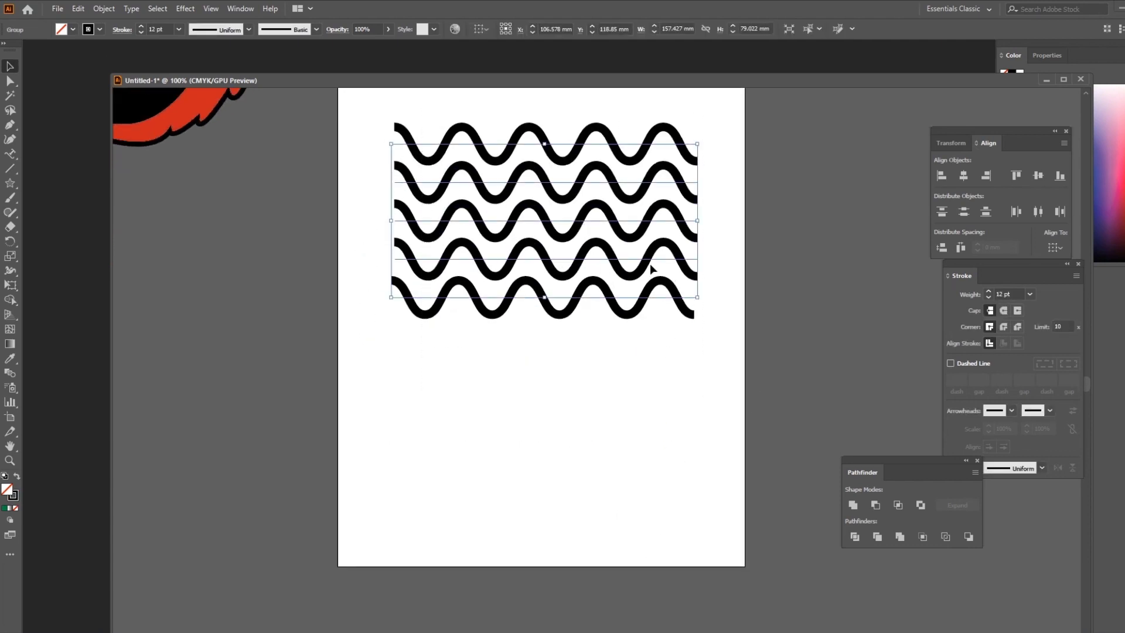
pyautogui.press('Delete')
# Select the whole red furry character face and move it farther above and away from the artboard
pyautogui.hotkey('ctrl', '-')
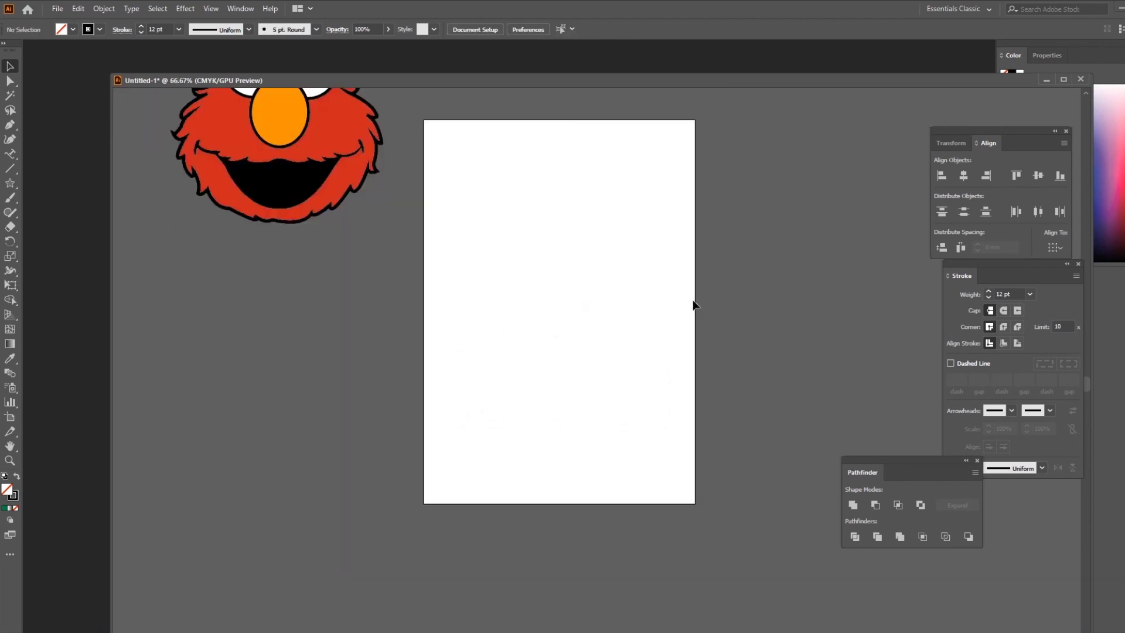
pyautogui.scroll(5, 563, 334)
pyautogui.hscroll(-1, 597, 502)
pyautogui.moveTo(389, 495); pyautogui.dragTo(199, 266)
pyautogui.moveTo(321, 388); pyautogui.dragTo(287, 195)
pyautogui.click(615, 494)
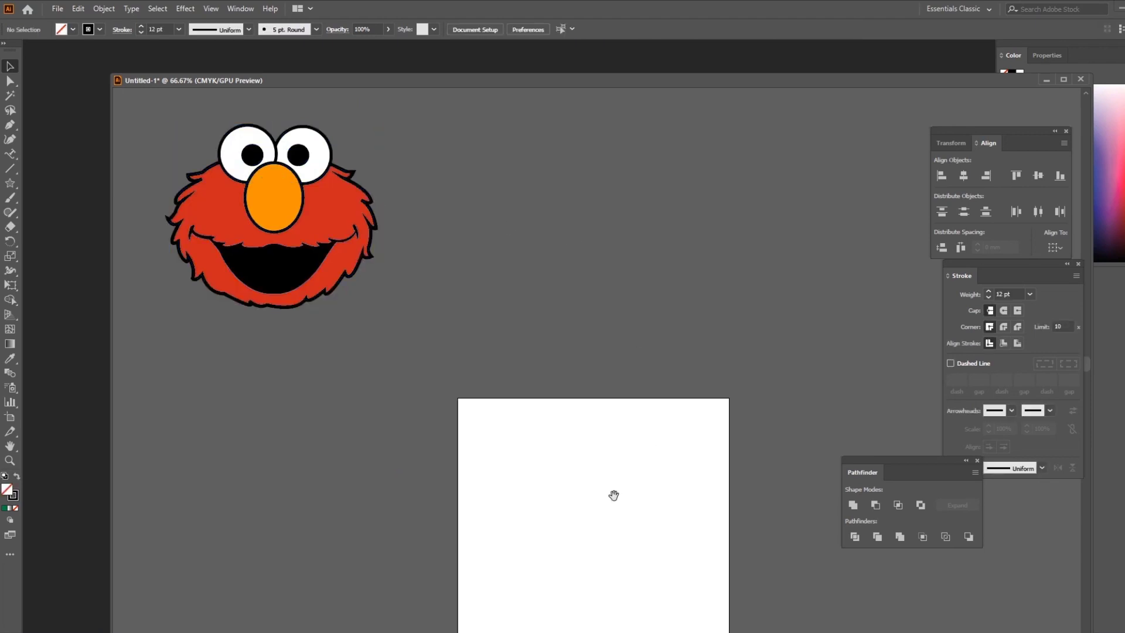
# Draw a flat horizontal ellipse about 36.4 mm wide and 6.9 mm high near the top of the empty artboard
pyautogui.moveTo(615, 495); pyautogui.dragTo(522, 272)
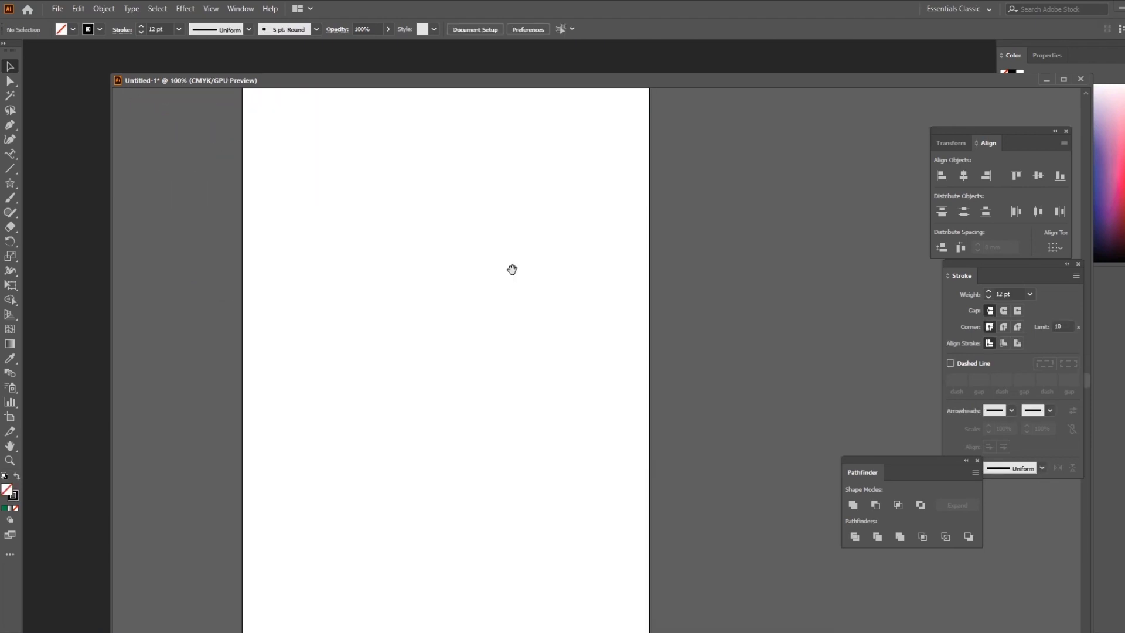
pyautogui.hotkey('ctrl', '1')
pyautogui.scroll(-3, 543, 327)
pyautogui.scroll(1, 525, 324)
pyautogui.moveTo(524, 350); pyautogui.dragTo(530, 340)
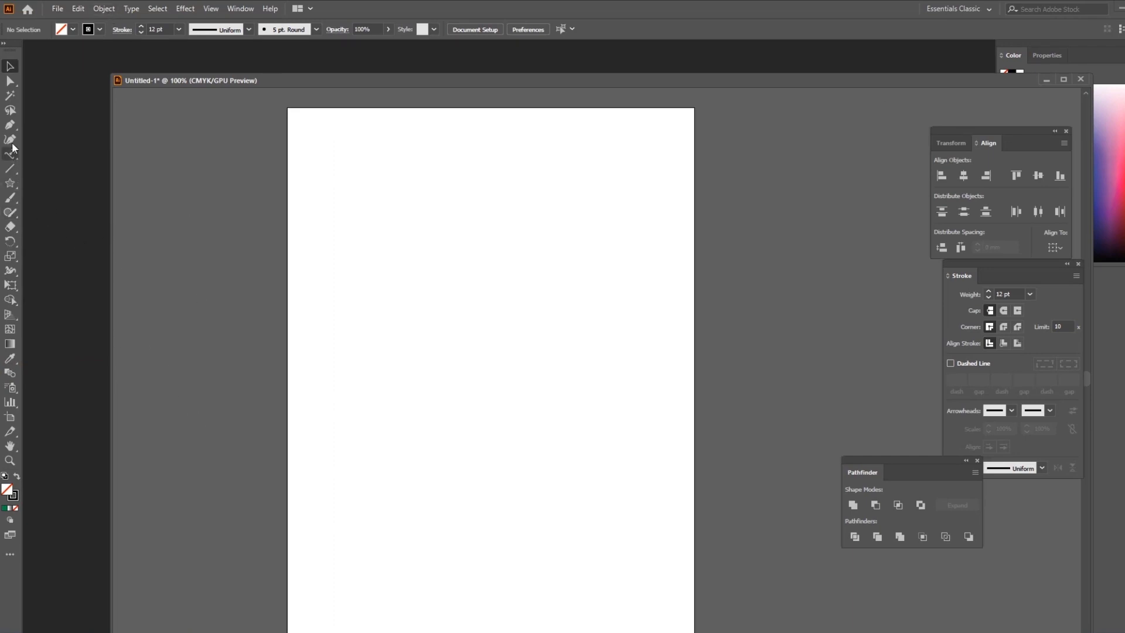
pyautogui.click(13, 168)
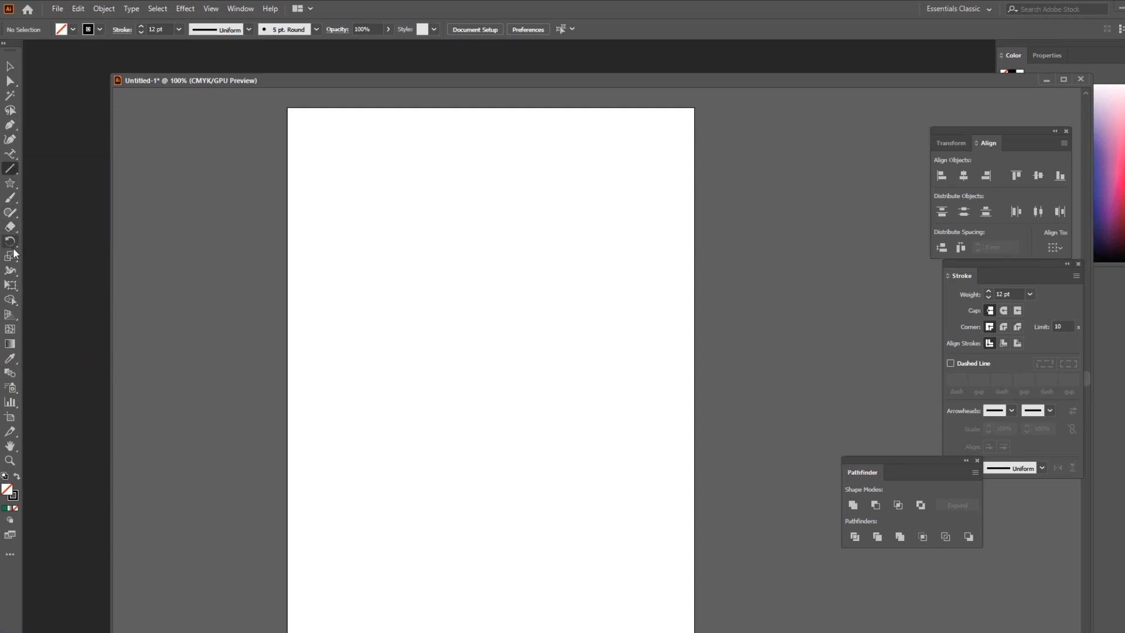
pyautogui.press('l')
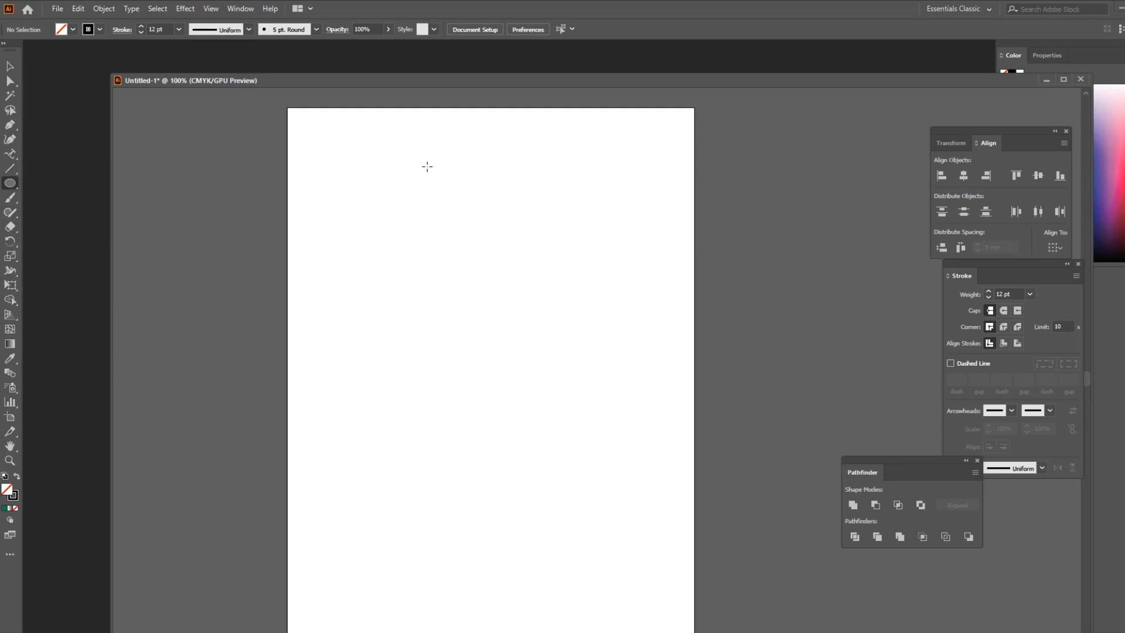
pyautogui.moveTo(434, 163); pyautogui.dragTo(505, 177)
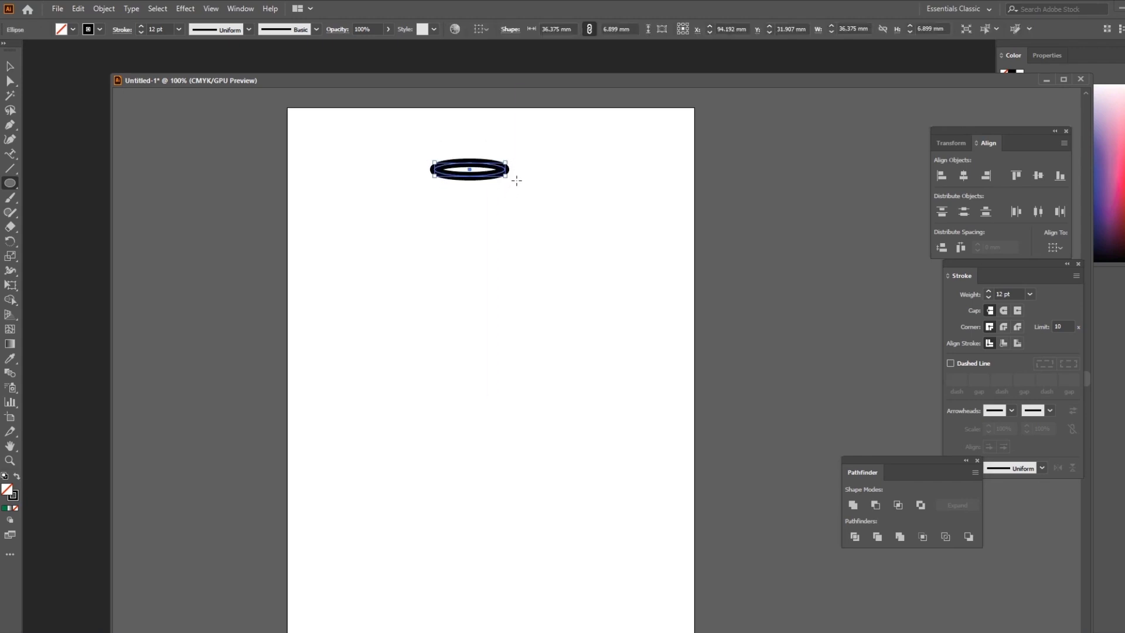
# Reduce the ellipse's stroke weight to 7 pt and switch back to the Selection tool
pyautogui.click(141, 33)
pyautogui.click(140, 32)
pyautogui.click(141, 33)
pyautogui.click(141, 33)
pyautogui.click(141, 33)
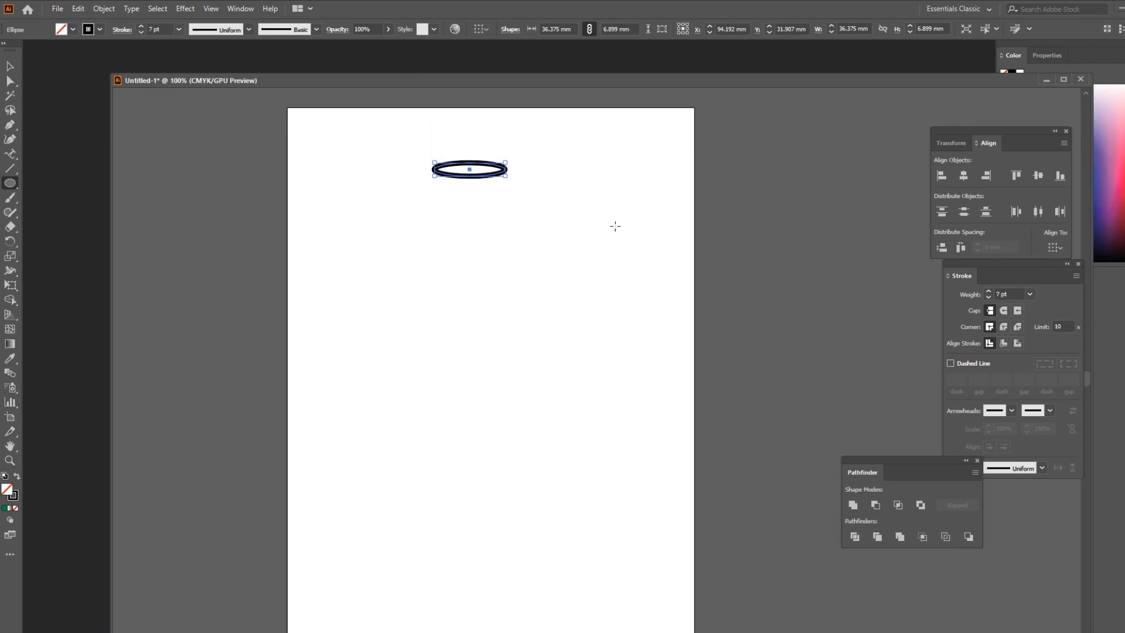
pyautogui.click(10, 66)
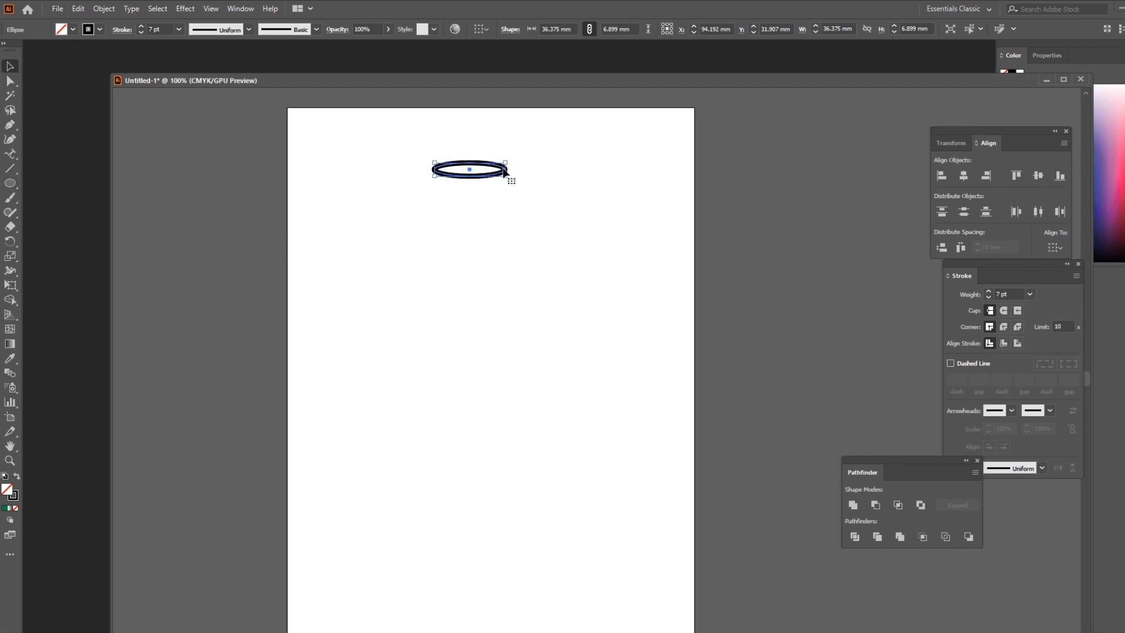
# Duplicate the ellipse twice straight down the artboard, enlarging the lowest copy to about 85.3 × 16.2 mm and spacing the three evenly
pyautogui.moveTo(505, 173); pyautogui.dragTo(504, 266)
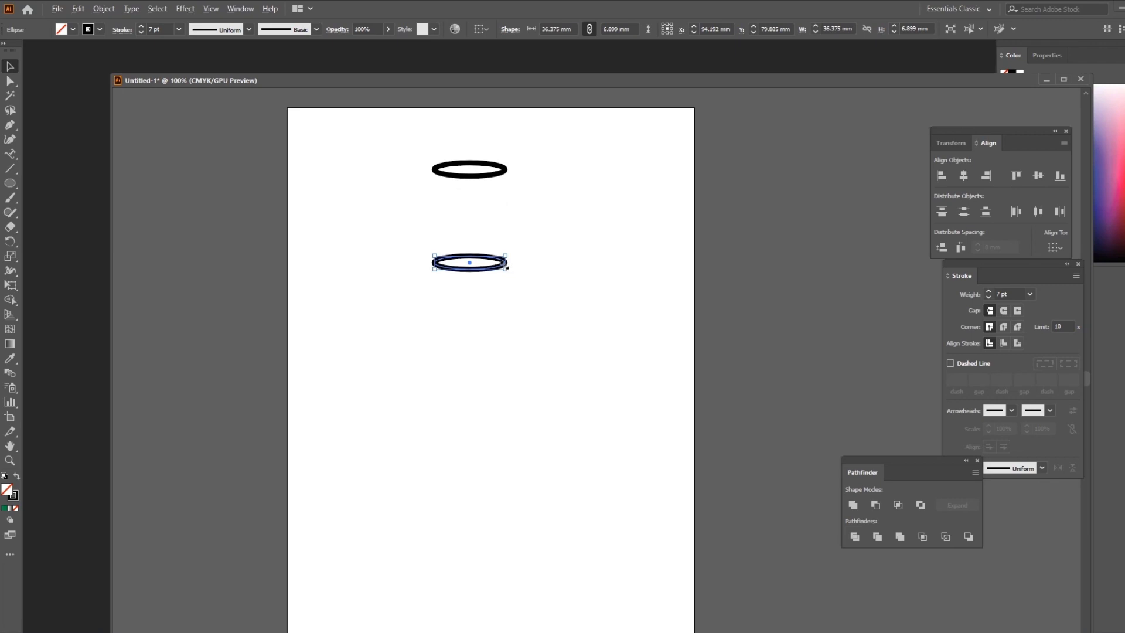
pyautogui.moveTo(502, 291); pyautogui.dragTo(561, 333)
pyautogui.moveTo(502, 263); pyautogui.dragTo(498, 243)
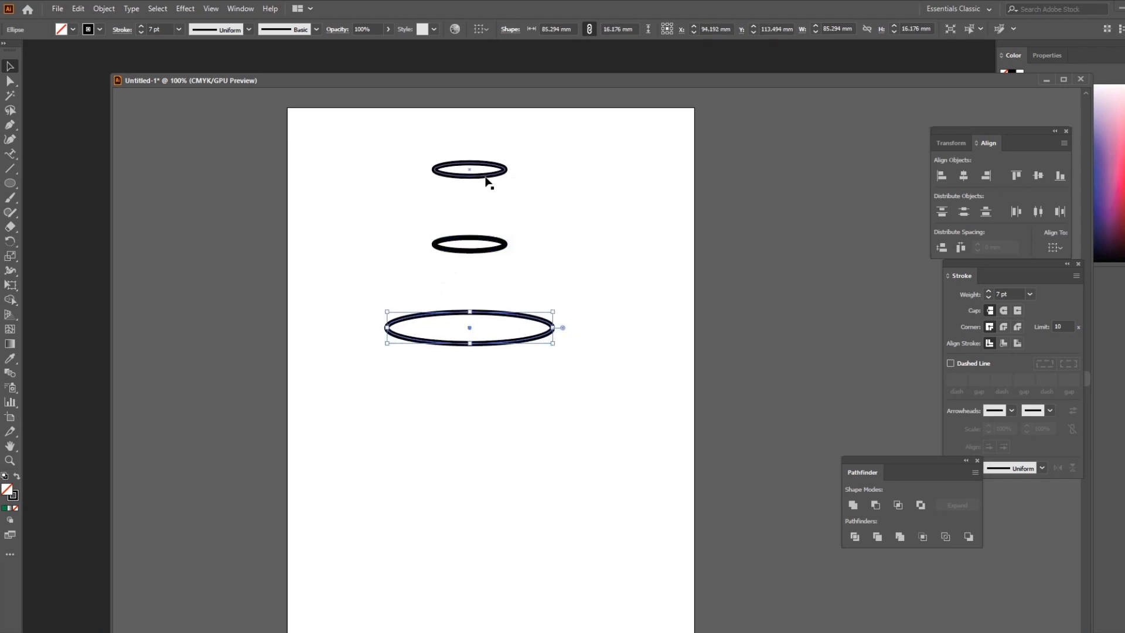
pyautogui.click(488, 211)
pyautogui.click(490, 316)
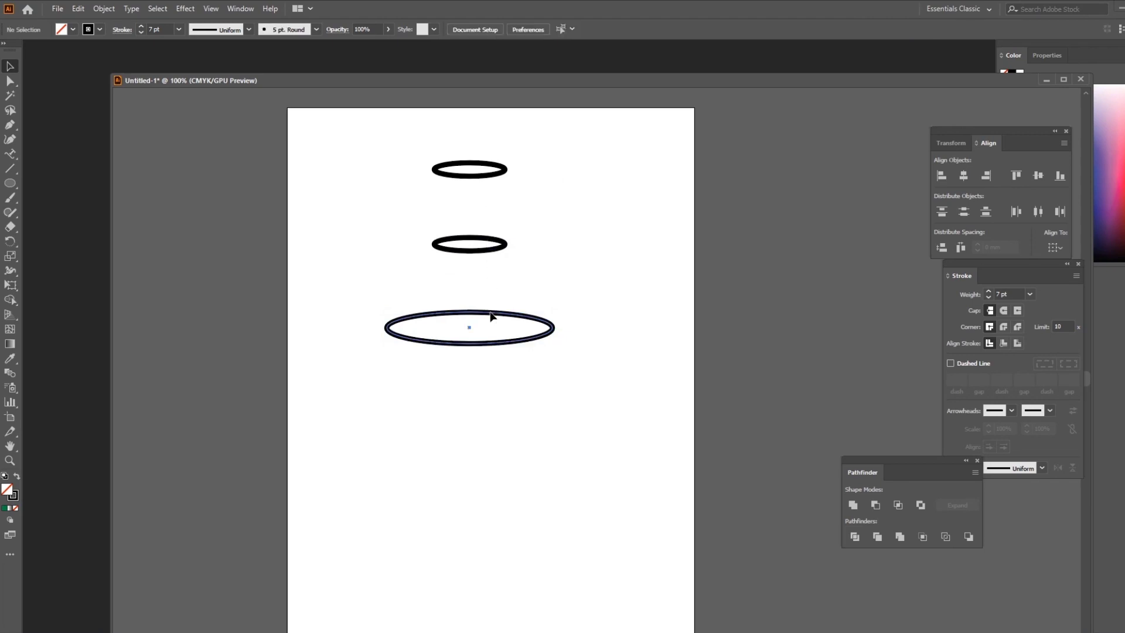
pyautogui.moveTo(491, 318); pyautogui.dragTo(492, 316)
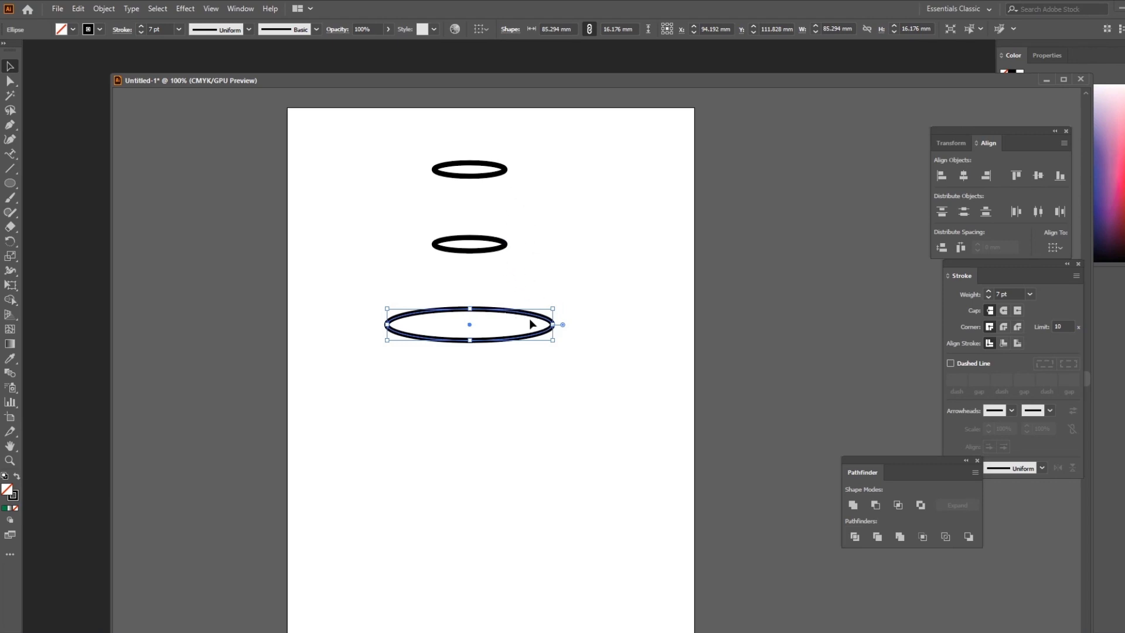
# Add two more ellipse copies below, the fourth about 145.2 × 36.6 mm and the fifth about 111.7 × 22.5 mm
pyautogui.moveTo(534, 319); pyautogui.dragTo(638, 465)
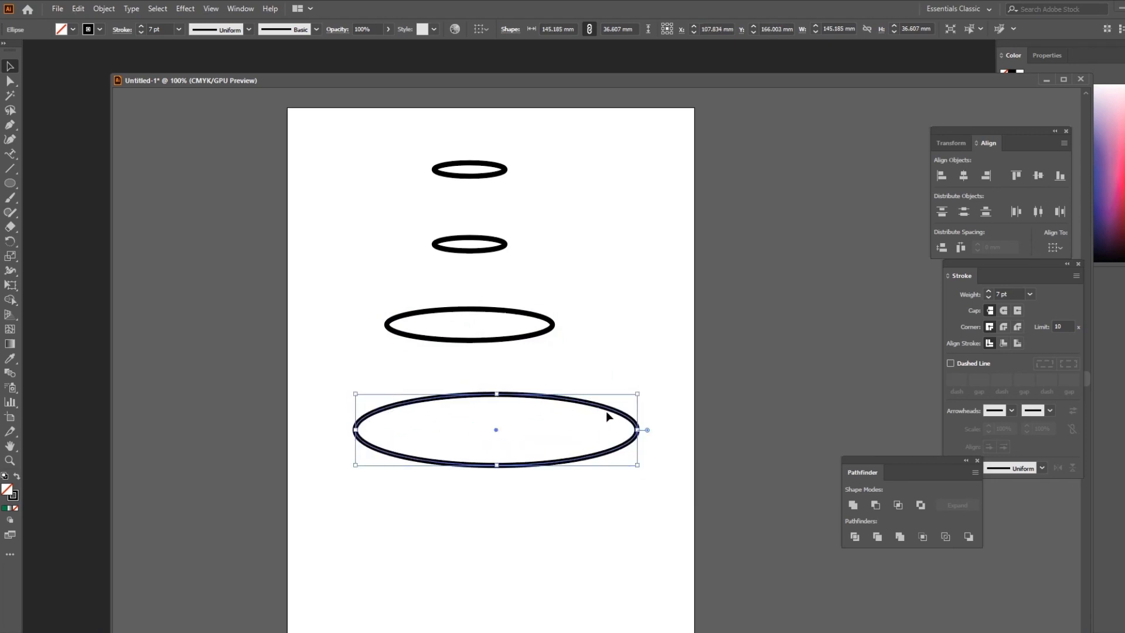
pyautogui.moveTo(596, 405); pyautogui.dragTo(584, 518)
pyautogui.moveTo(620, 572); pyautogui.dragTo(570, 551)
pyautogui.moveTo(551, 511); pyautogui.dragTo(578, 501)
pyautogui.moveTo(603, 540); pyautogui.dragTo(568, 512)
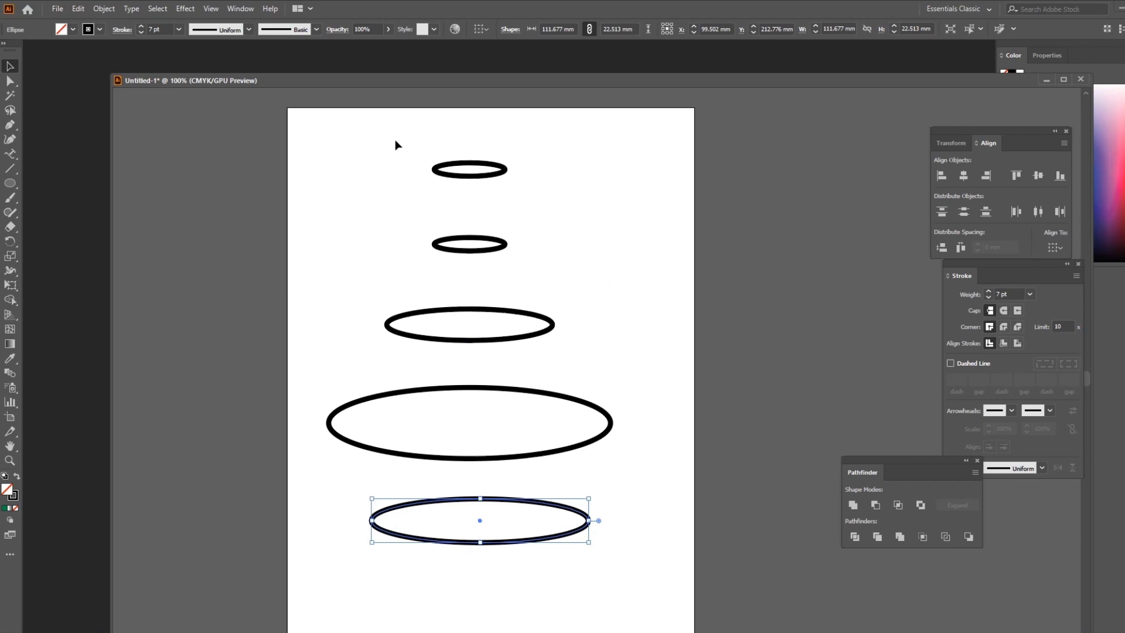
# Align all five ellipses on their horizontal centers and shift the stack toward the middle of the artboard
pyautogui.moveTo(244, 114); pyautogui.dragTo(718, 604)
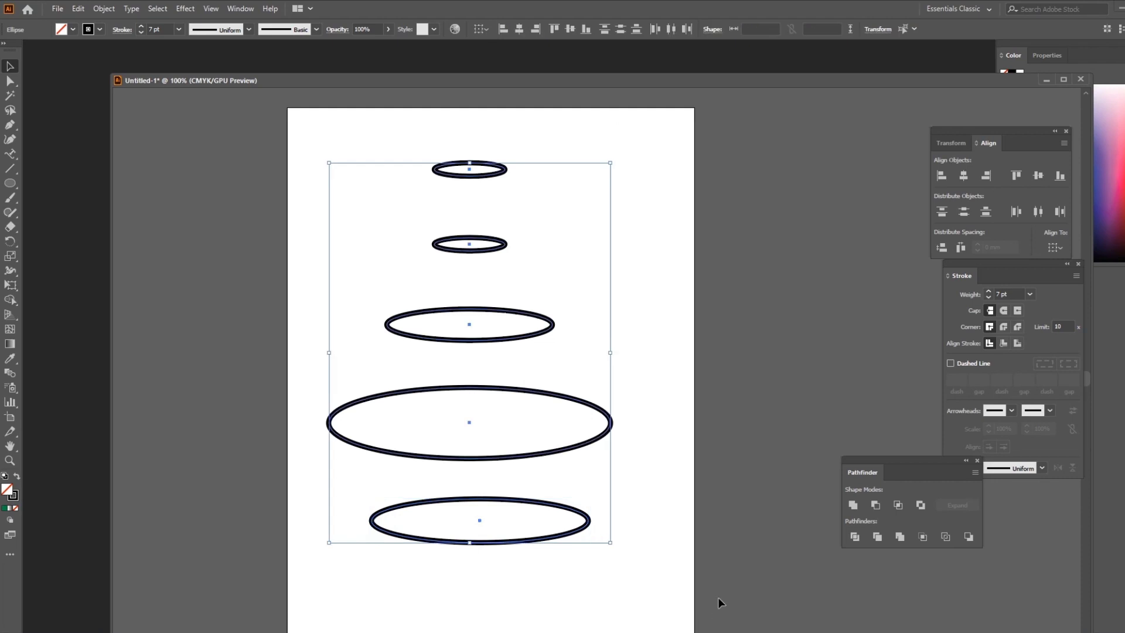
pyautogui.click(523, 28)
pyautogui.moveTo(504, 170); pyautogui.dragTo(537, 170)
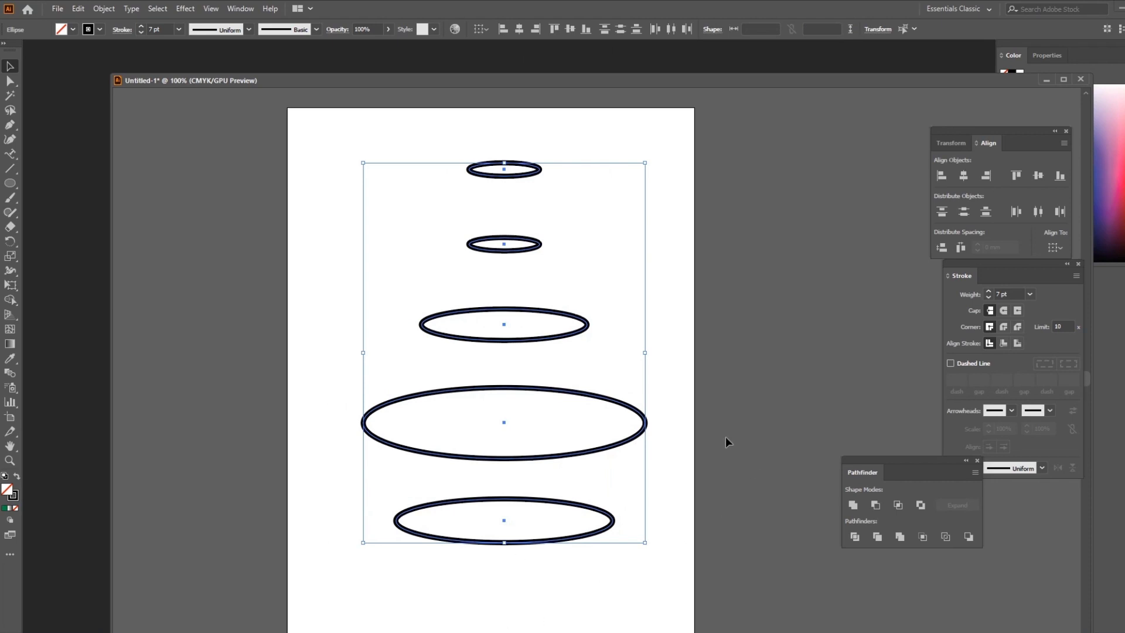
pyautogui.click(740, 376)
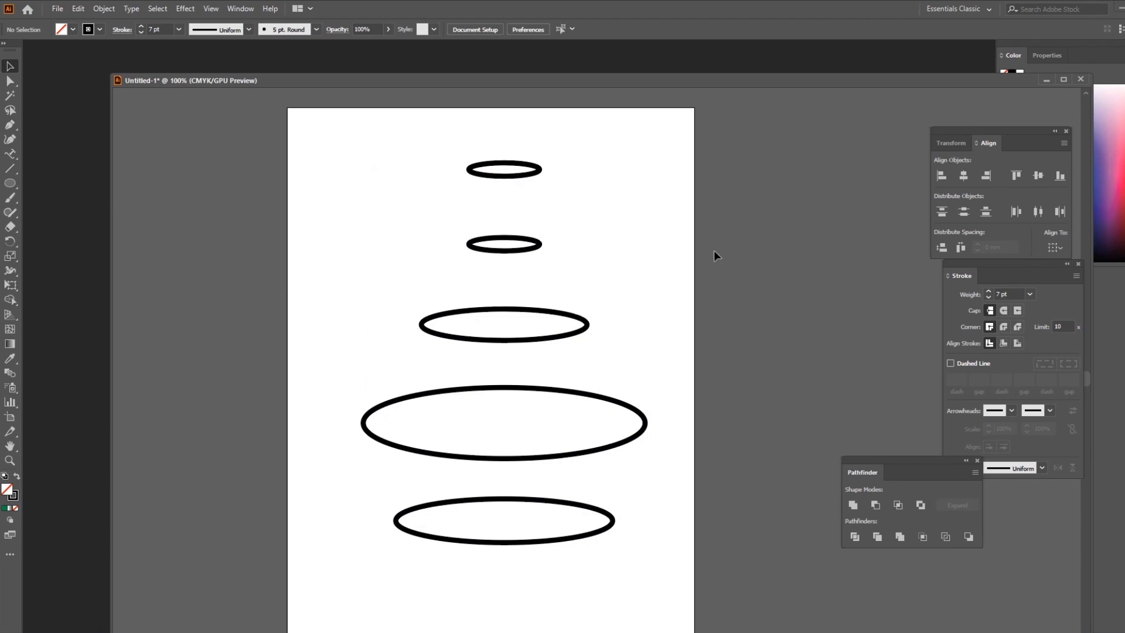
# Color the stroke of the topmost ellipse light gray and the stroke of the second ellipse a medium light gray
pyautogui.click(539, 172)
pyautogui.click(99, 31)
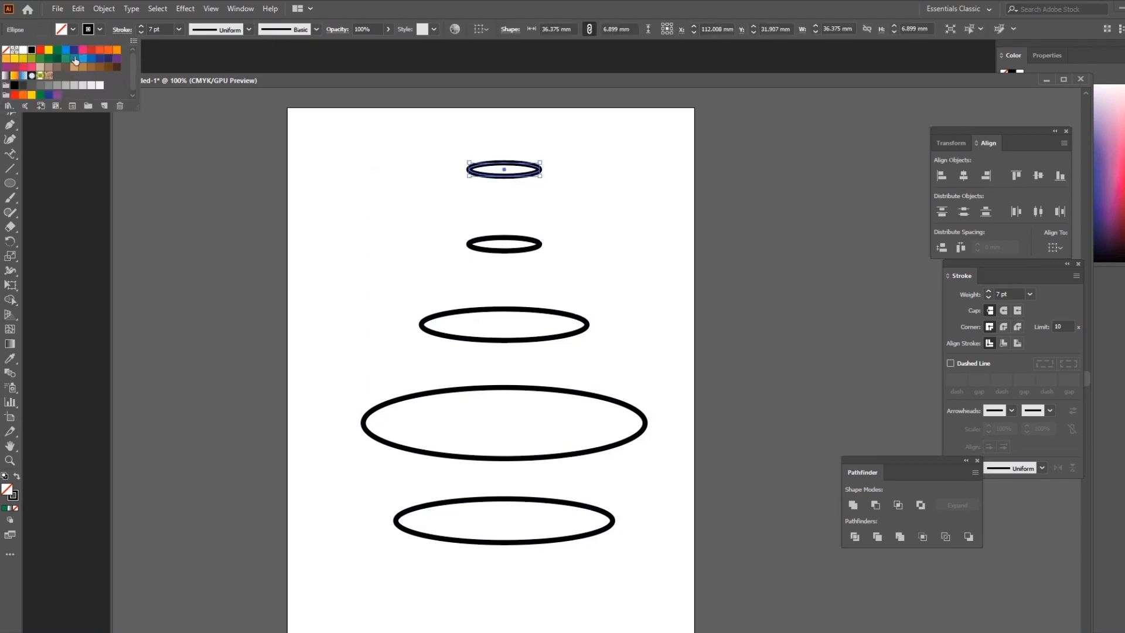
pyautogui.click(84, 87)
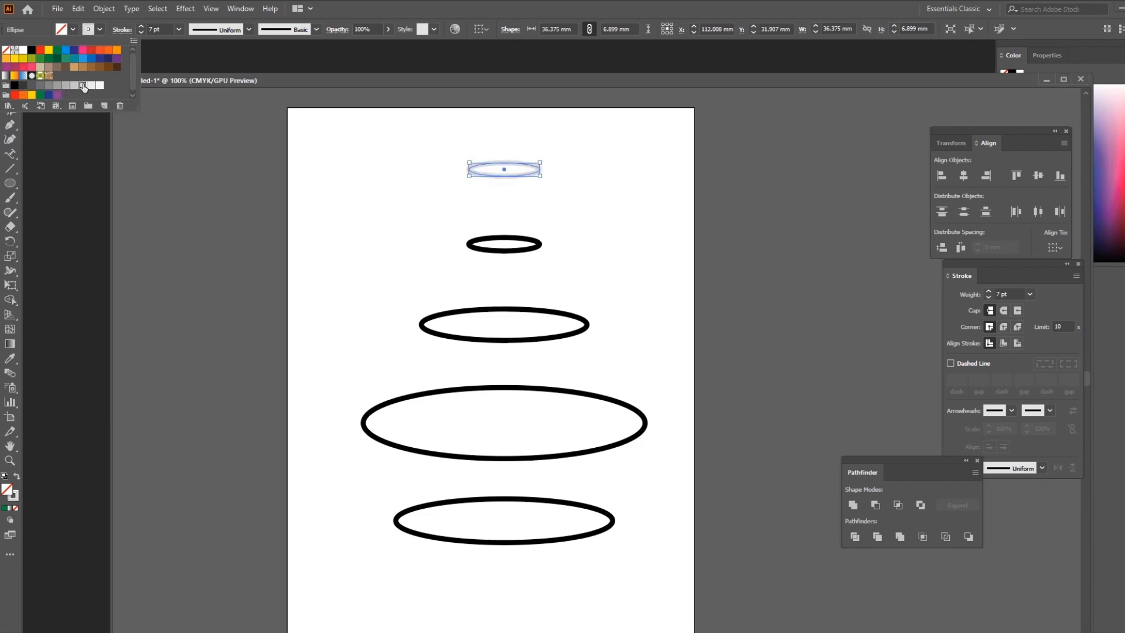
pyautogui.click(679, 244)
pyautogui.click(582, 204)
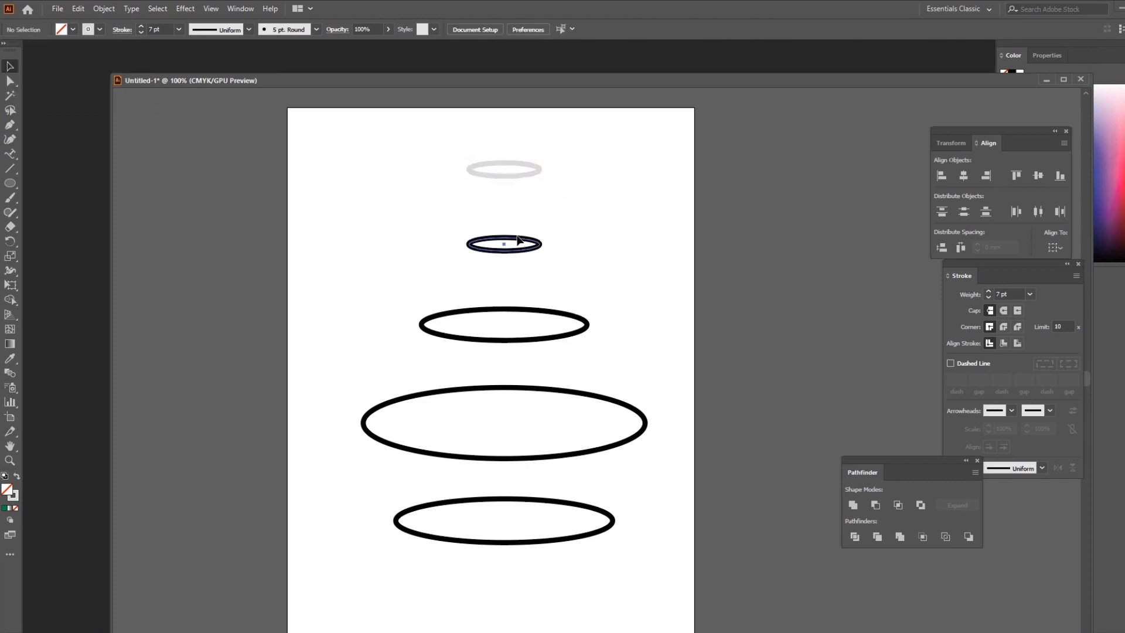
pyautogui.click(518, 240)
pyautogui.click(97, 30)
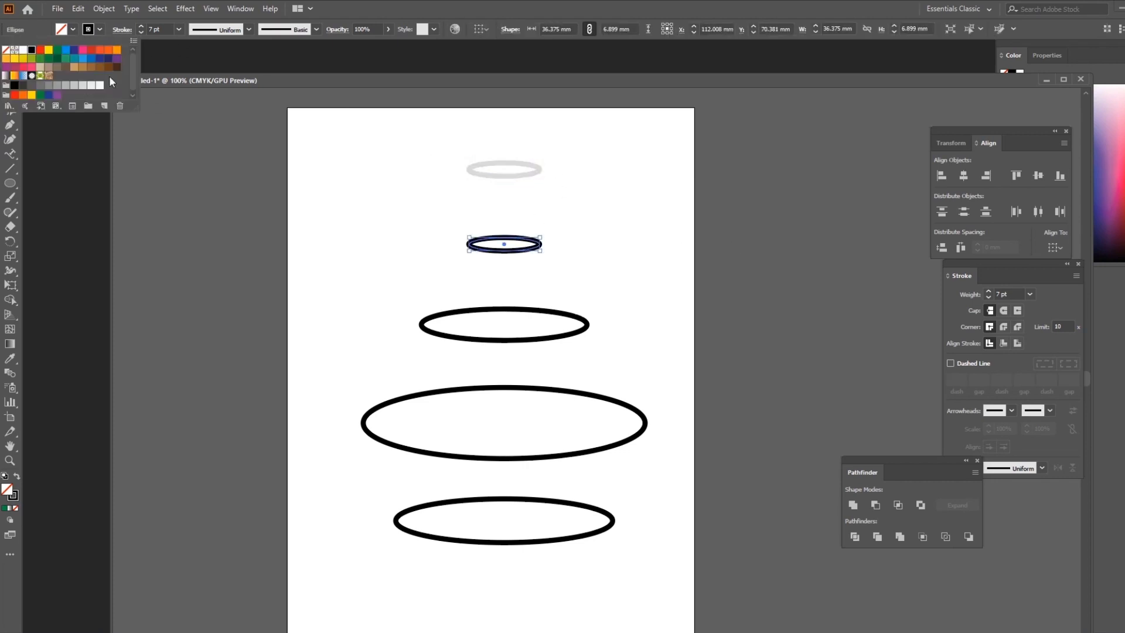
pyautogui.click(66, 90)
# Color the stroke of the third ellipse medium gray and the stroke of the large fourth ellipse dark gray
pyautogui.click(535, 311)
pyautogui.click(100, 29)
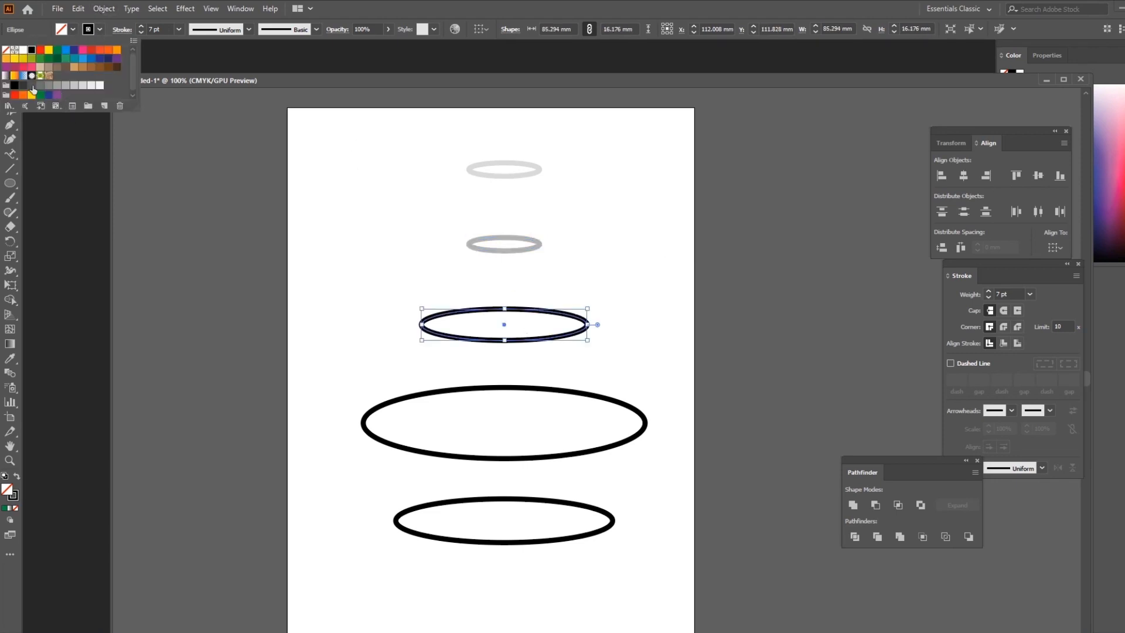
pyautogui.click(48, 87)
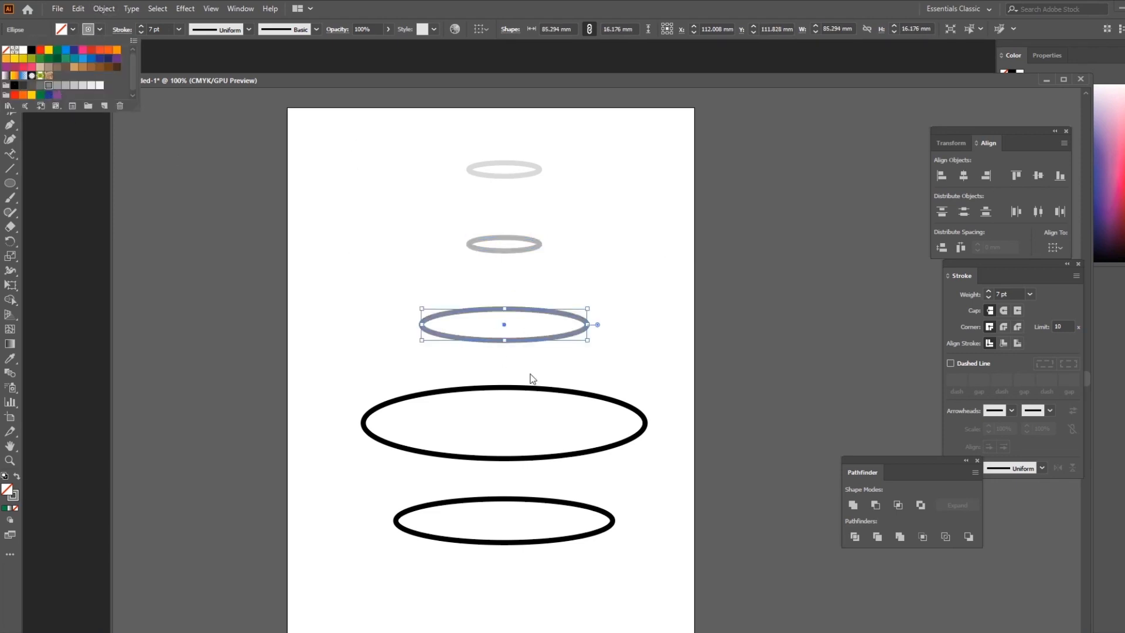
pyautogui.click(540, 387)
pyautogui.click(102, 25)
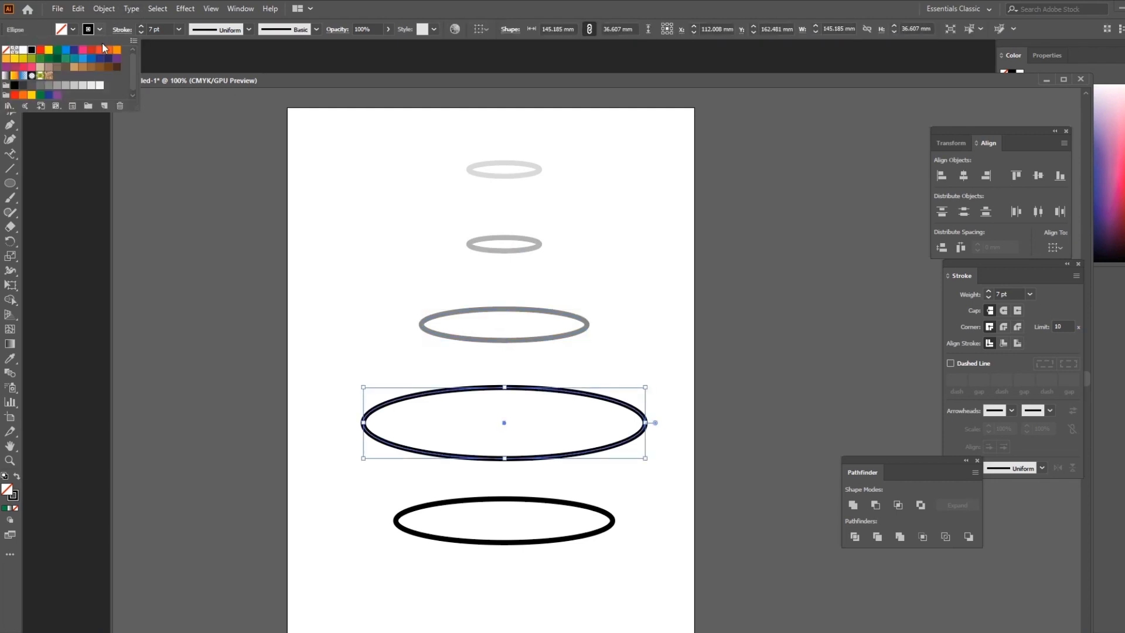
pyautogui.click(31, 86)
pyautogui.click(775, 304)
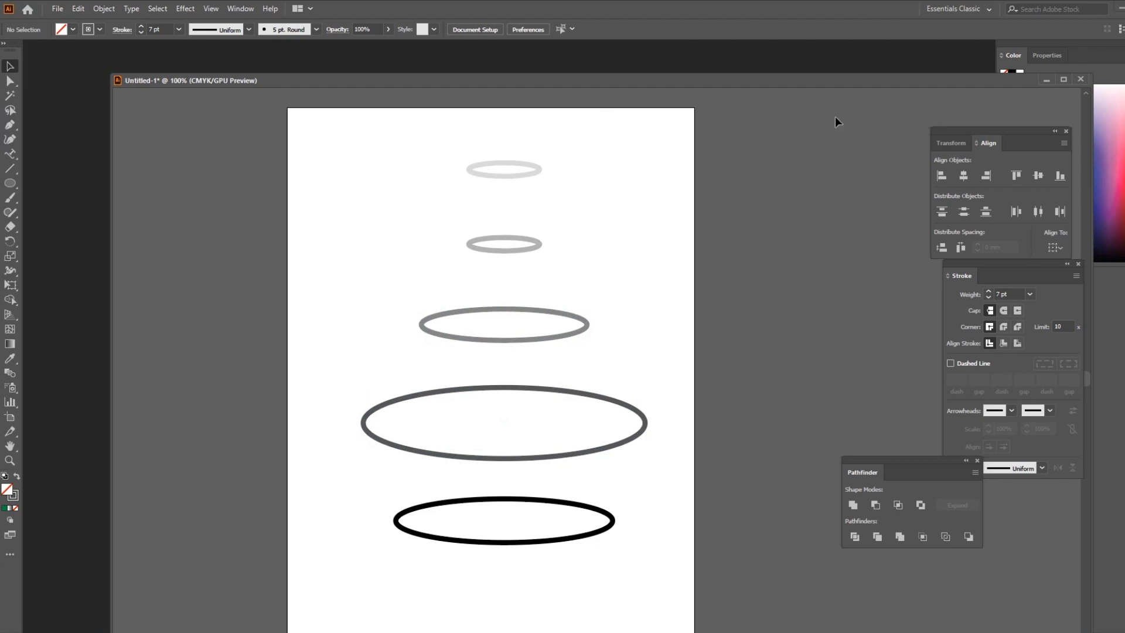
# Select all five ellipses and set the spacing in their Blend Options to Specified Steps
pyautogui.doubleClick(851, 79)
pyautogui.moveTo(206, 106); pyautogui.dragTo(545, 510)
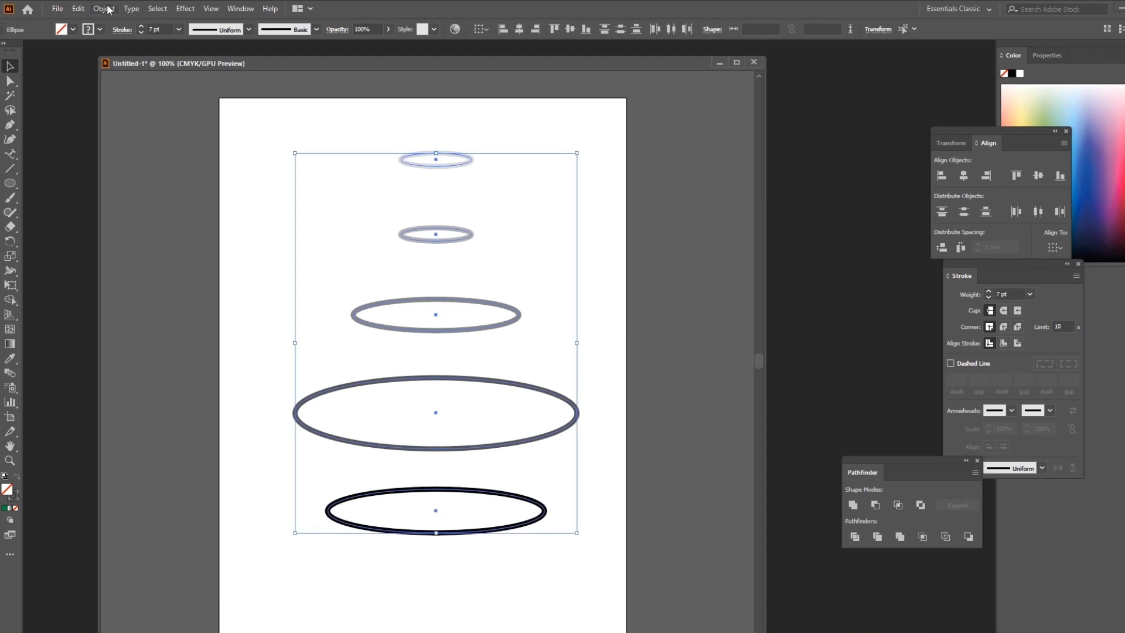
pyautogui.click(109, 9)
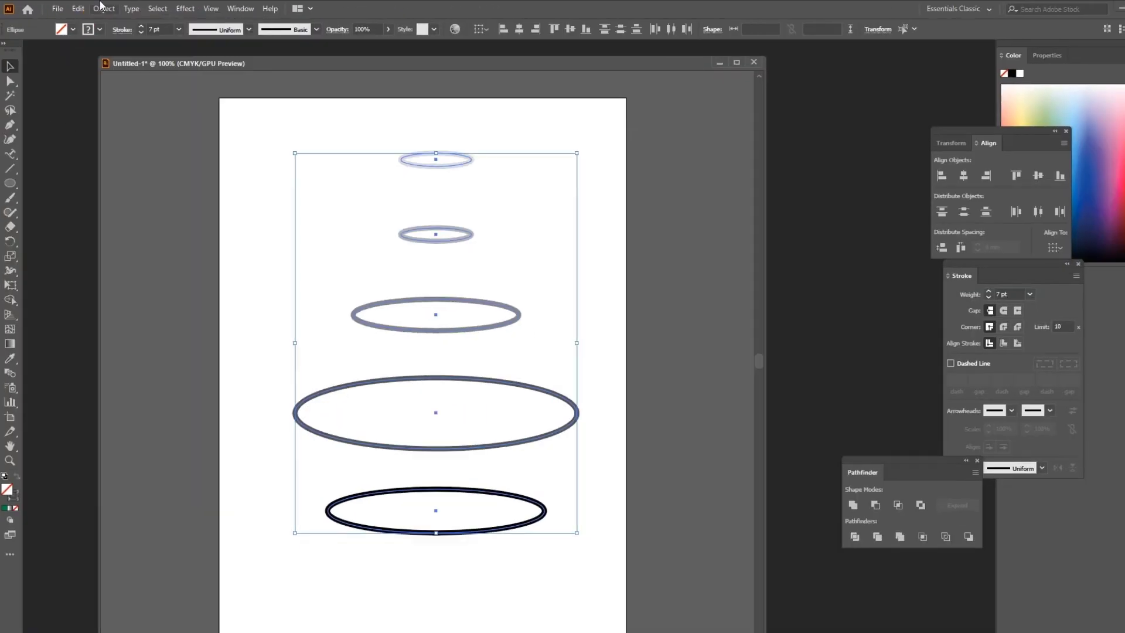
pyautogui.click(146, 17)
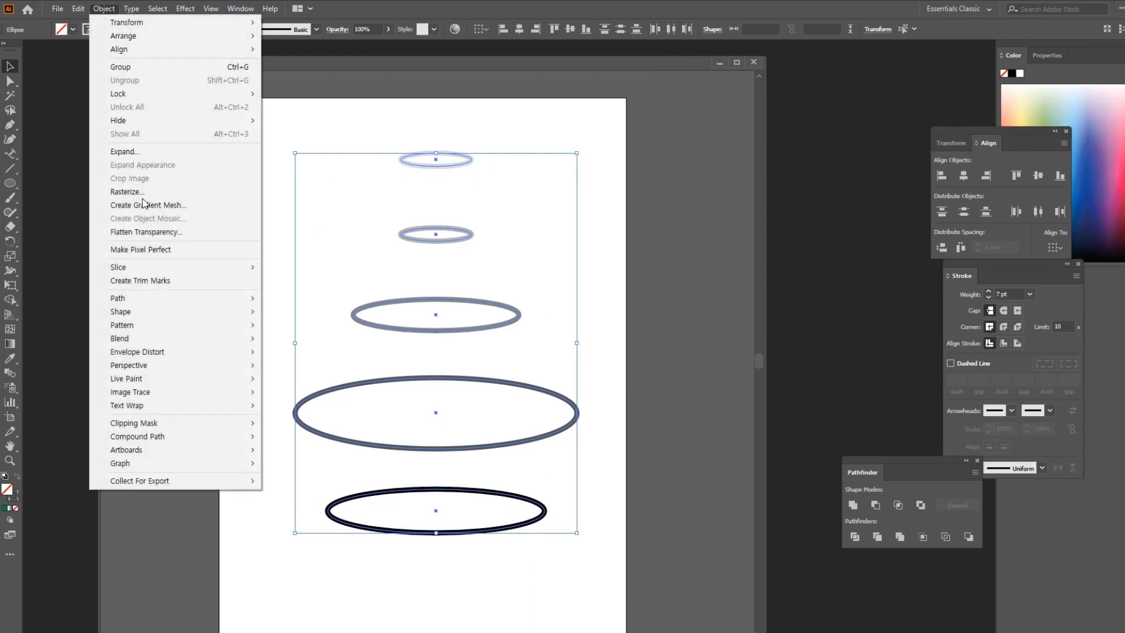
pyautogui.moveTo(133, 344)
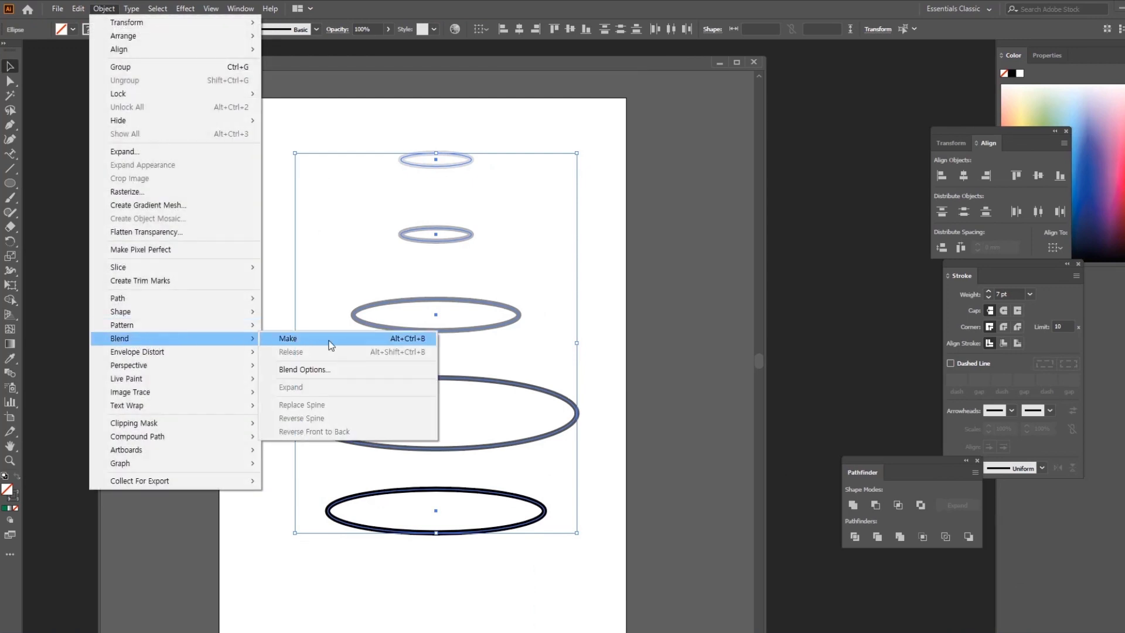
pyautogui.click(331, 371)
pyautogui.moveTo(815, 95); pyautogui.dragTo(632, 168)
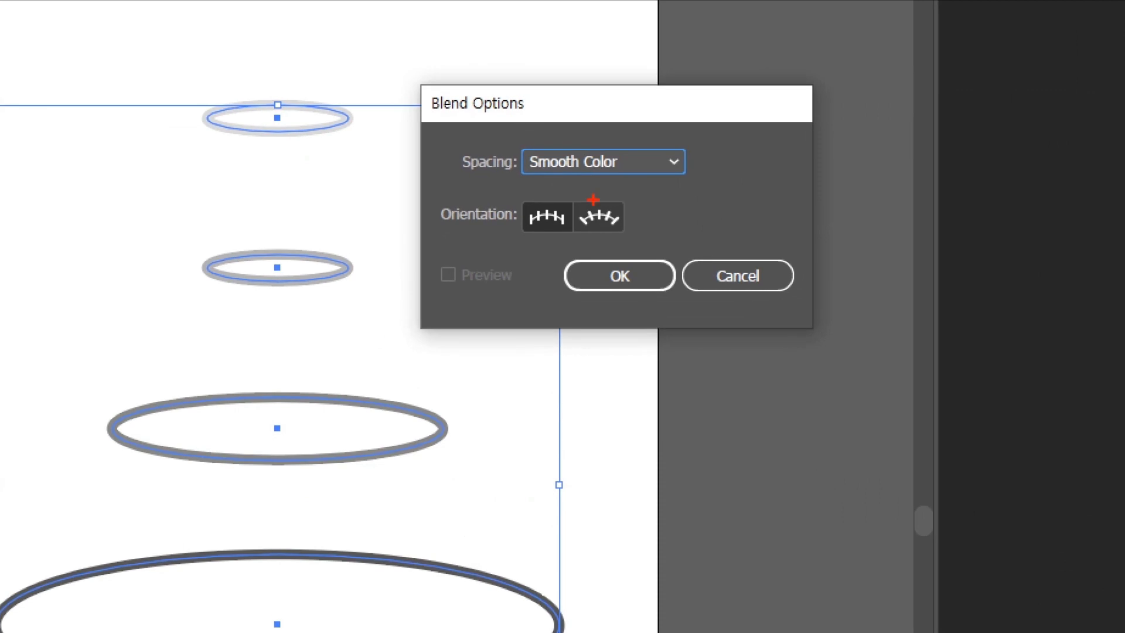
pyautogui.moveTo(525, 169); pyautogui.dragTo(652, 172)
pyautogui.moveTo(478, 237); pyautogui.dragTo(642, 238)
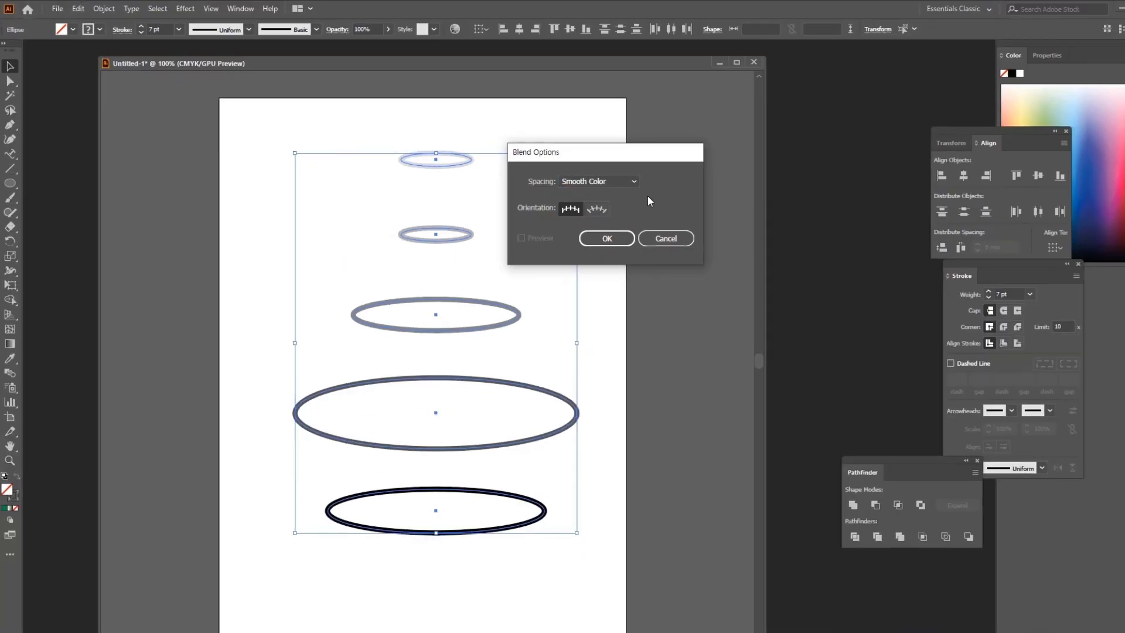
pyautogui.click(620, 183)
pyautogui.click(595, 208)
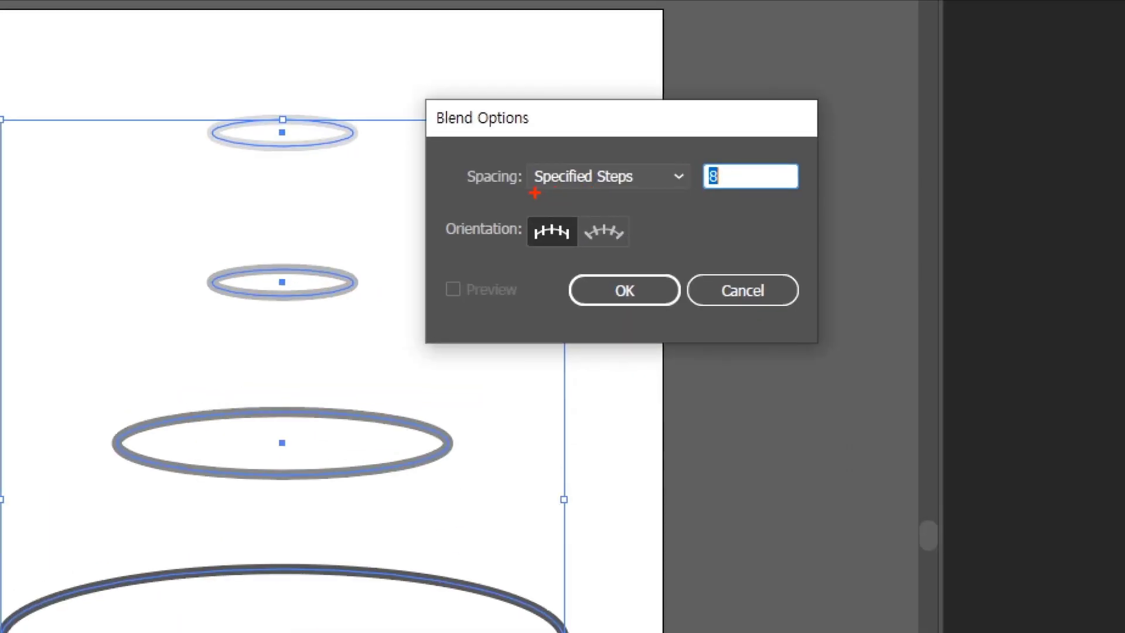
pyautogui.moveTo(333, 133); pyautogui.dragTo(384, 133)
pyautogui.moveTo(337, 286); pyautogui.dragTo(395, 289)
pyautogui.moveTo(423, 444); pyautogui.dragTo(501, 450)
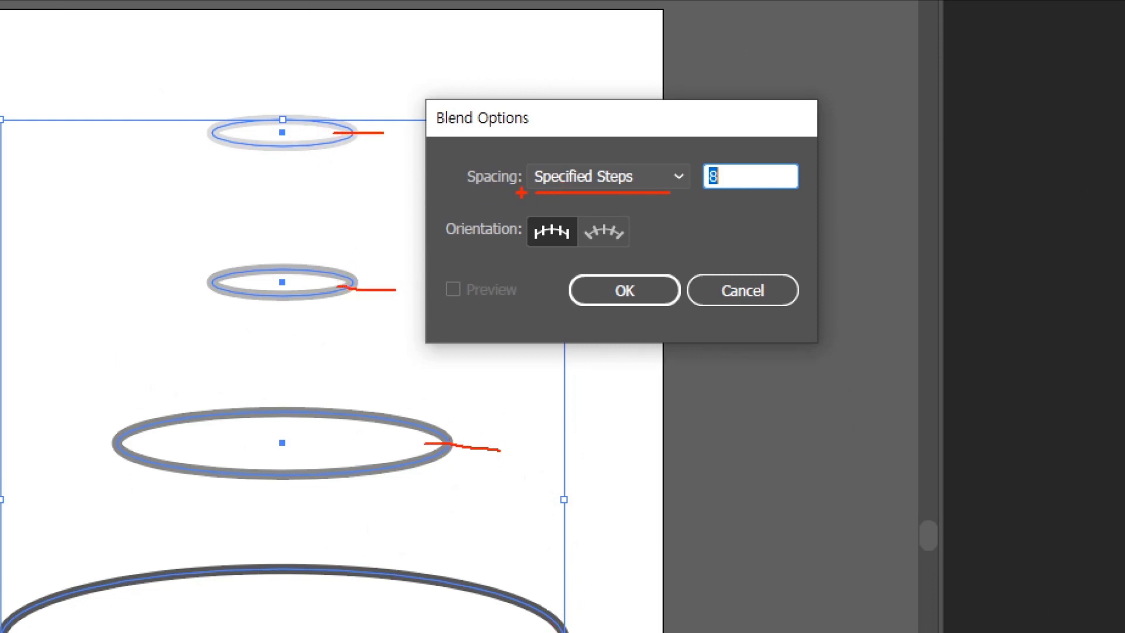
pyautogui.moveTo(343, 147); pyautogui.dragTo(373, 150)
pyautogui.moveTo(342, 156); pyautogui.dragTo(373, 170)
pyautogui.moveTo(341, 179); pyautogui.dragTo(379, 179)
pyautogui.moveTo(347, 198)
pyautogui.mouseDown()
pyautogui.moveTo(373, 195)
pyautogui.moveTo(385, 208)
pyautogui.mouseUp()
pyautogui.moveTo(352, 227)
pyautogui.mouseDown()
pyautogui.moveTo(370, 226)
pyautogui.moveTo(375, 244)
pyautogui.mouseUp()
pyautogui.moveTo(329, 259); pyautogui.dragTo(379, 265)
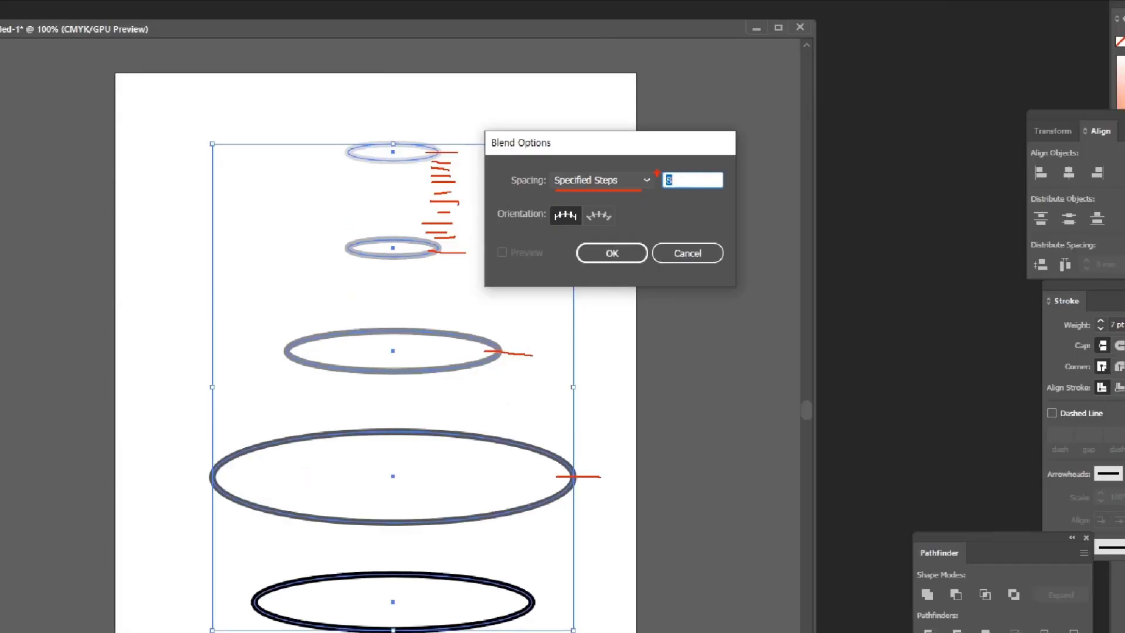
pyautogui.press('Escape')
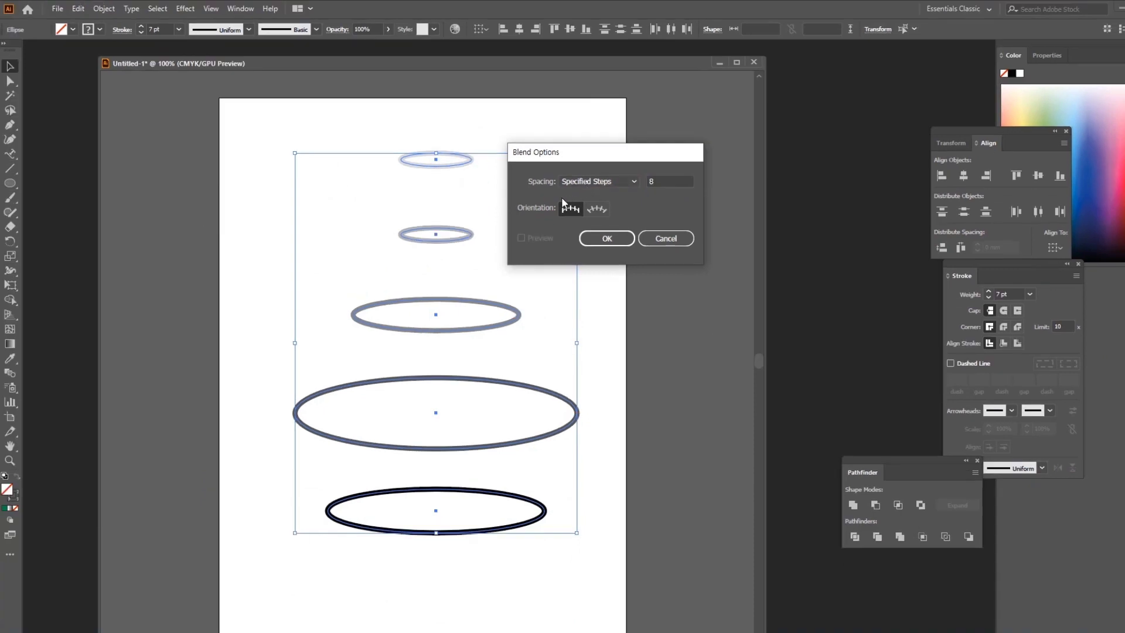
# Set the number of specified blend steps to 4 and accept the blend options
pyautogui.moveTo(657, 179); pyautogui.dragTo(629, 180)
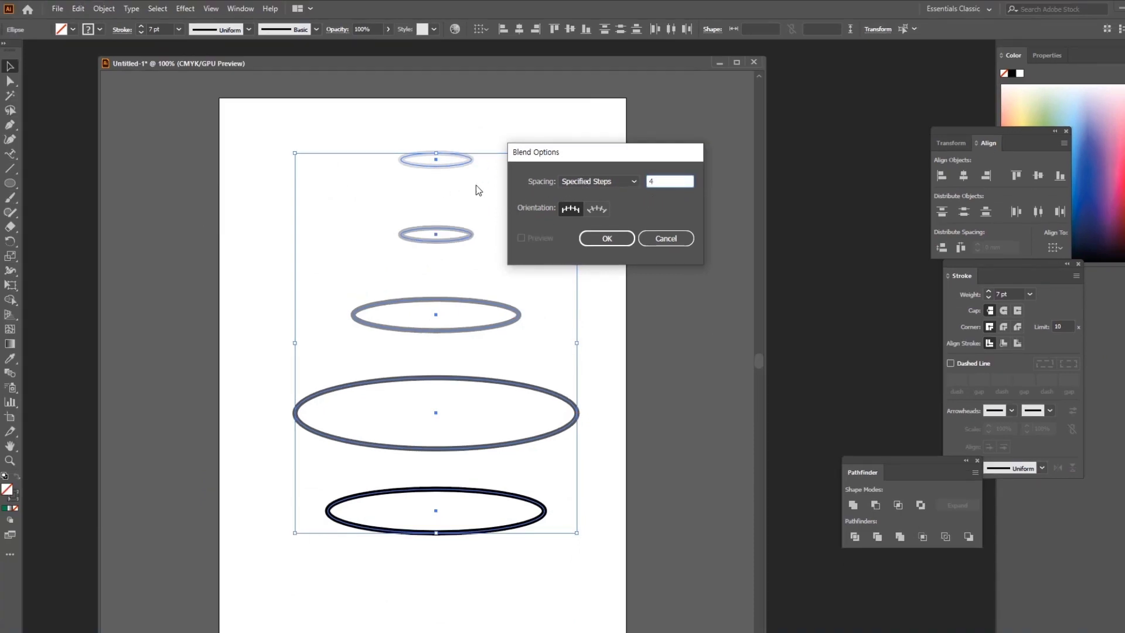
pyautogui.moveTo(598, 156); pyautogui.dragTo(685, 133)
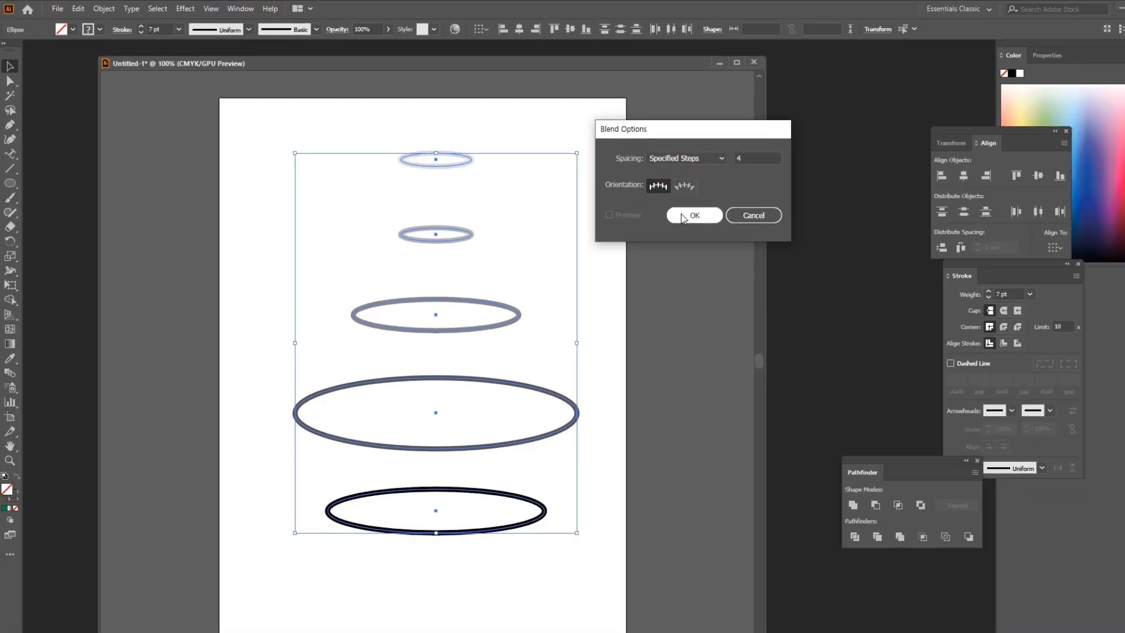
pyautogui.click(686, 217)
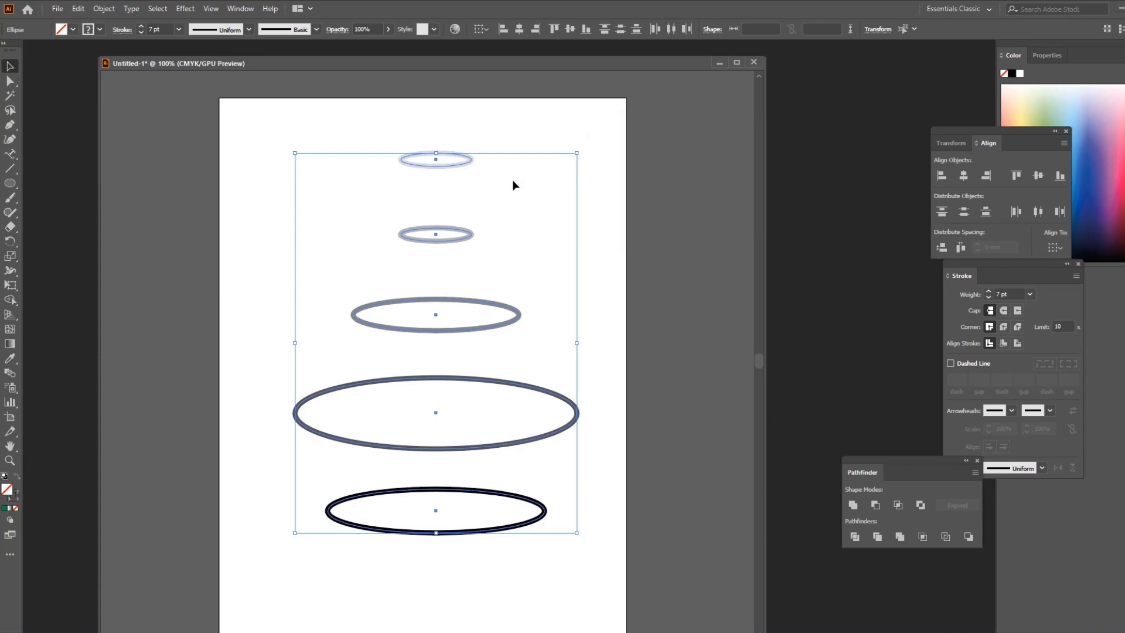
# Make a blend from the five selected ellipses to form a vase-like stack of rings, leaving it deselected
pyautogui.click(104, 9)
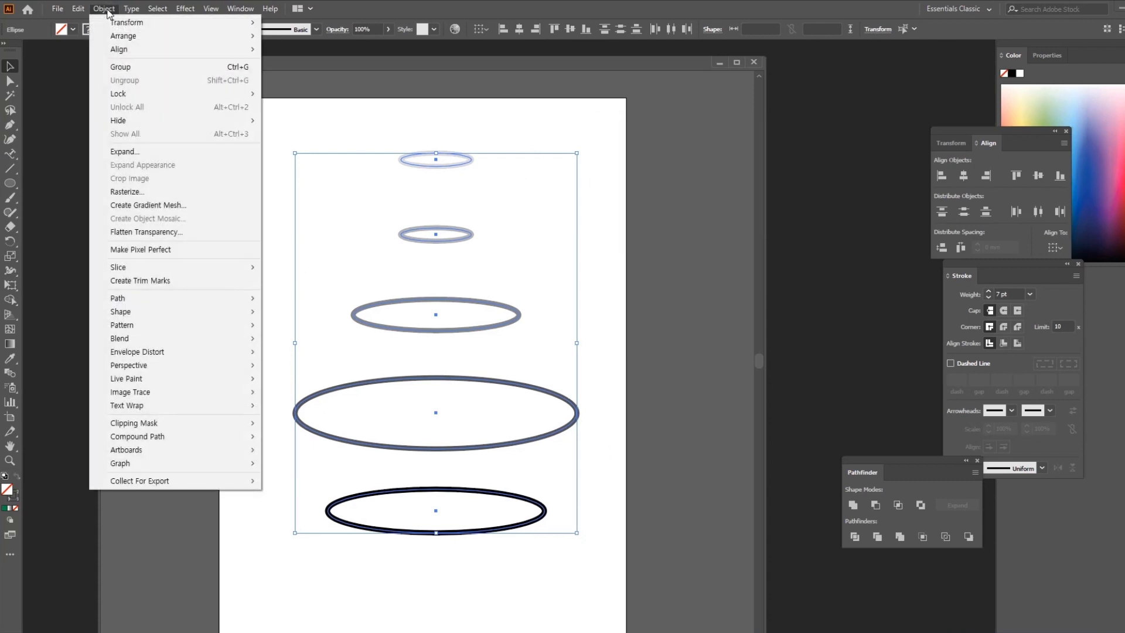
pyautogui.moveTo(150, 338)
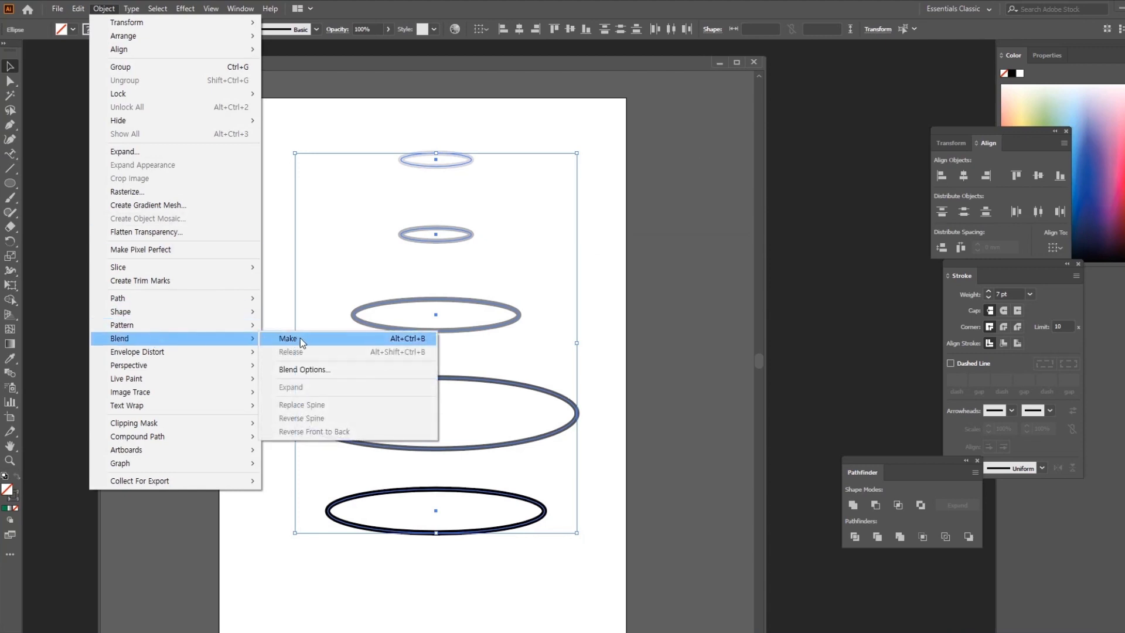
pyautogui.click(289, 339)
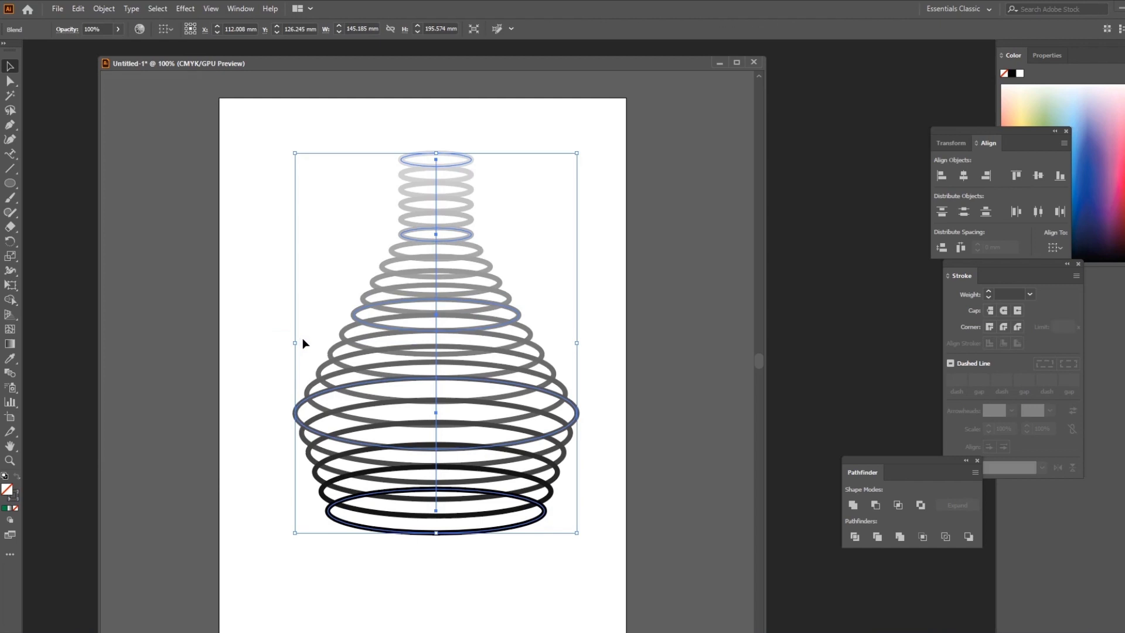
pyautogui.click(240, 230)
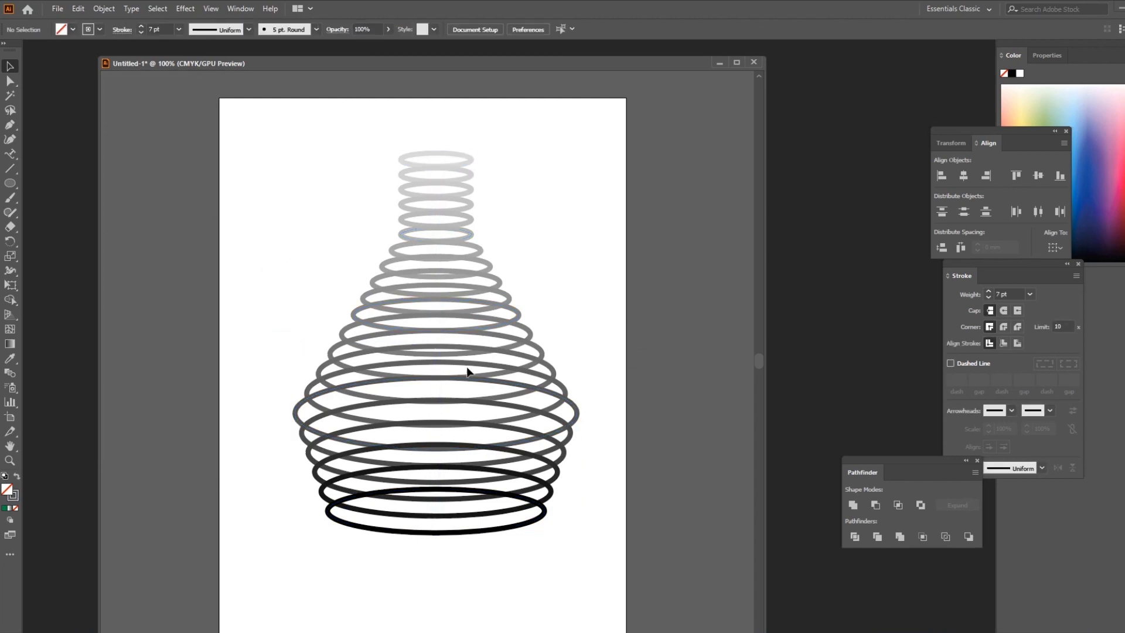
# Delete the blended ring vase from the artboard
pyautogui.click(443, 363)
pyautogui.press('Delete')
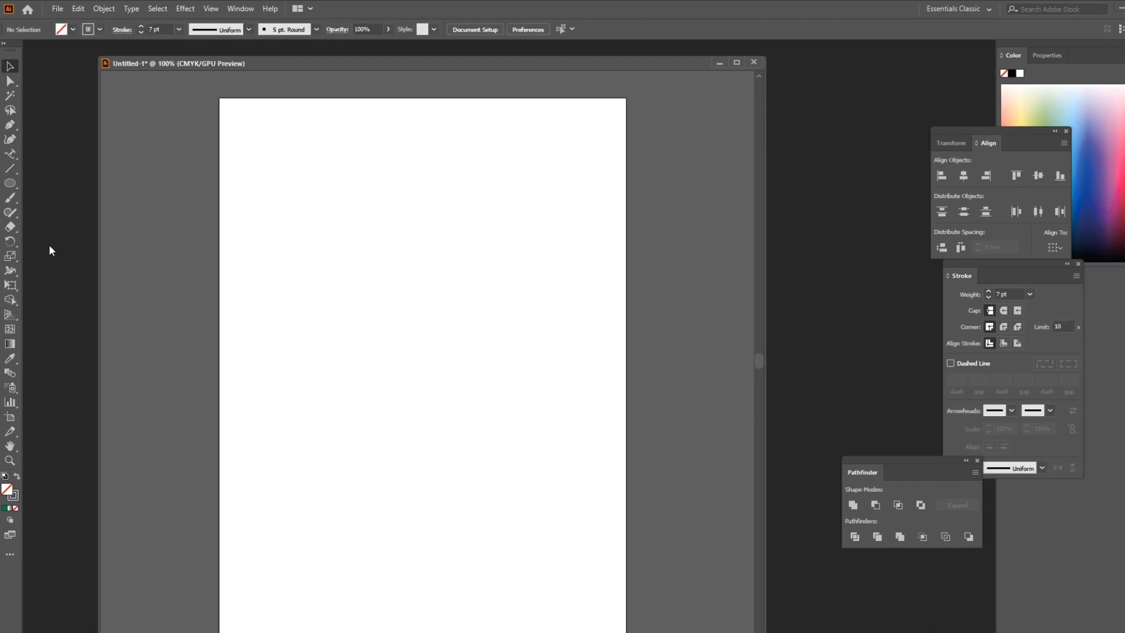
# Draw a circle about 55 mm across and copy it so three circles sit at upper left, upper right and lower centre
pyautogui.click(12, 184)
pyautogui.moveTo(234, 167); pyautogui.dragTo(341, 273)
pyautogui.press('v')
pyautogui.moveTo(309, 176); pyautogui.dragTo(244, 206)
pyautogui.moveTo(405, 258); pyautogui.dragTo(550, 236)
pyautogui.moveTo(554, 194); pyautogui.dragTo(395, 217)
pyautogui.moveTo(241, 220); pyautogui.dragTo(613, 229)
pyautogui.scroll(1, 662, 351)
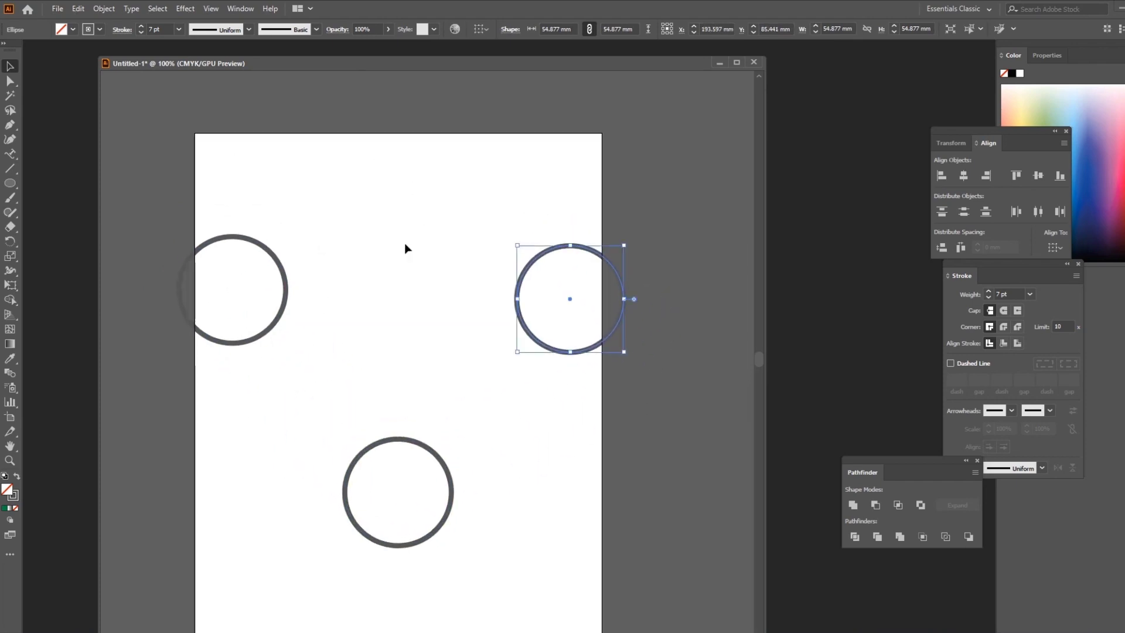
# Set the stroke colours of the three circles: orange for the left, orange-red for the lower and dark red for the right one
pyautogui.click(285, 280)
pyautogui.click(101, 30)
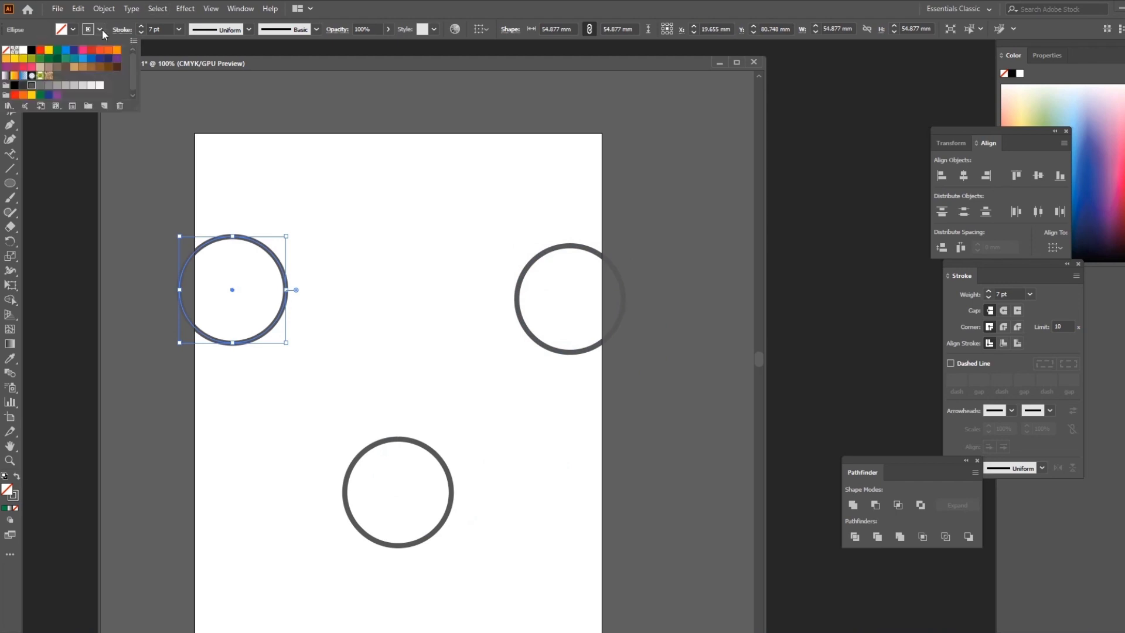
pyautogui.click(114, 51)
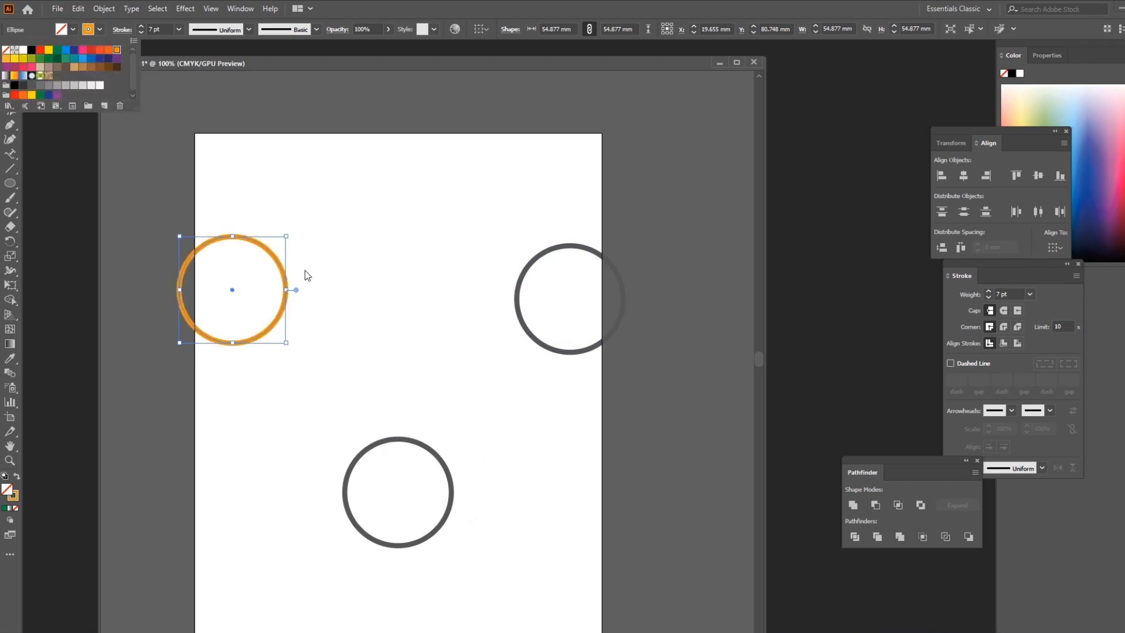
pyautogui.click(413, 442)
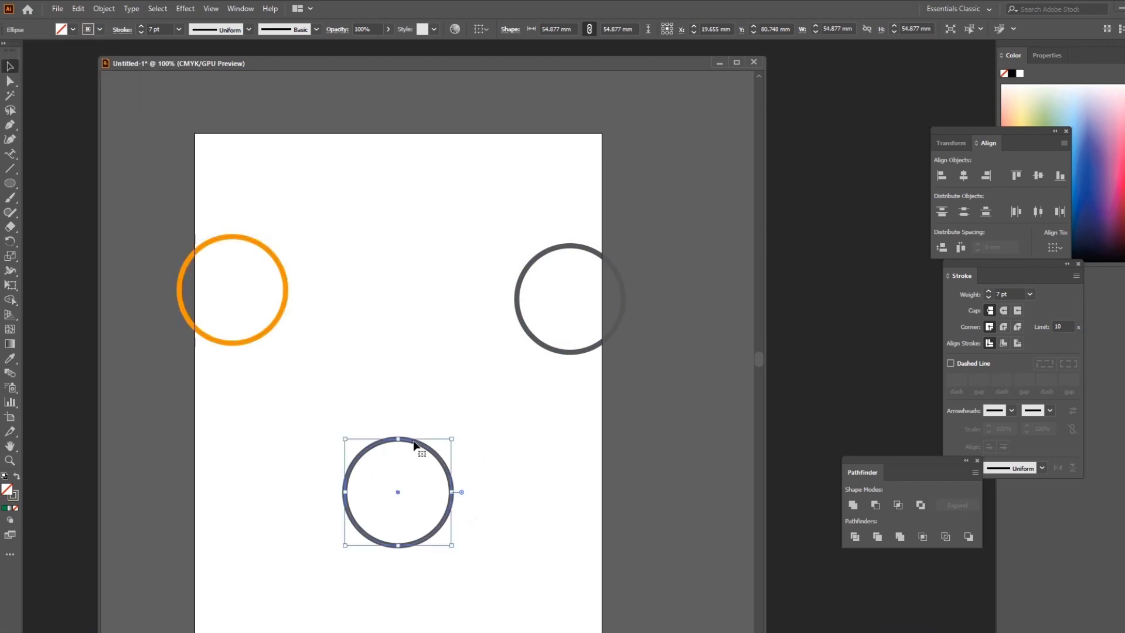
pyautogui.click(101, 29)
pyautogui.click(97, 57)
pyautogui.click(579, 248)
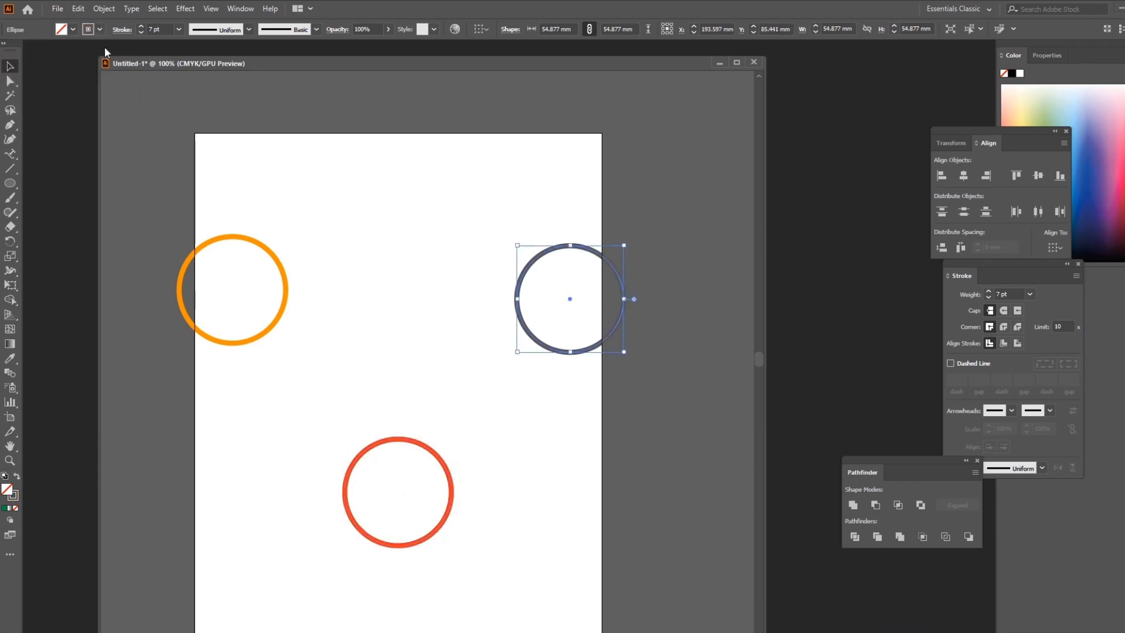
pyautogui.click(100, 29)
pyautogui.click(91, 54)
# Select all three circles and set their Blend Options to Specified Steps with a value of 5
pyautogui.moveTo(197, 187); pyautogui.dragTo(701, 538)
pyautogui.click(104, 8)
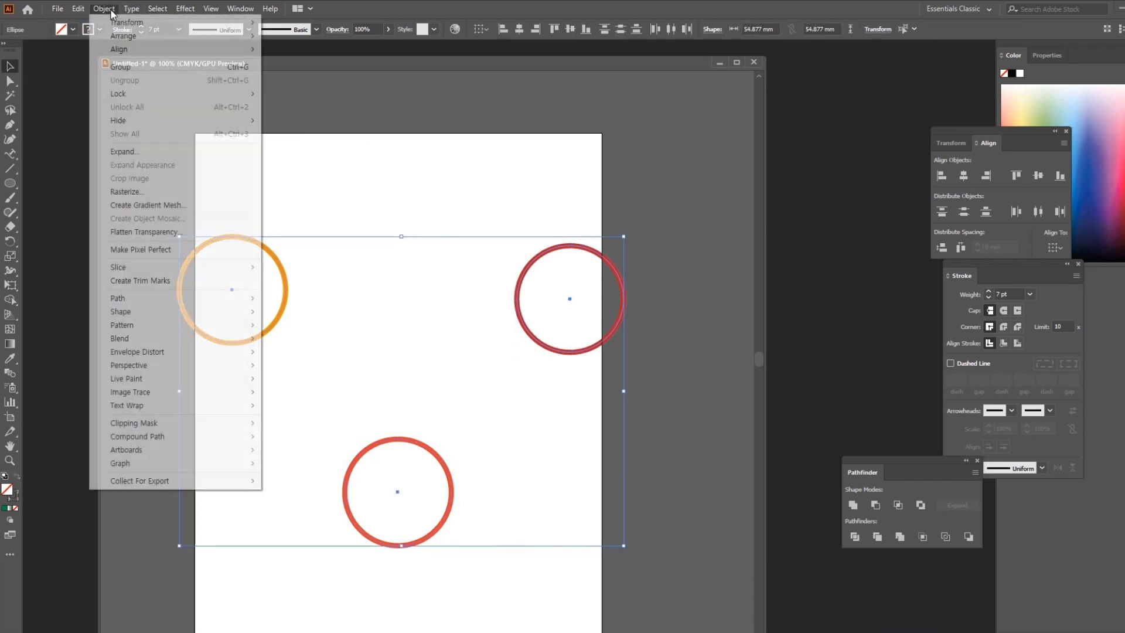
pyautogui.moveTo(140, 340)
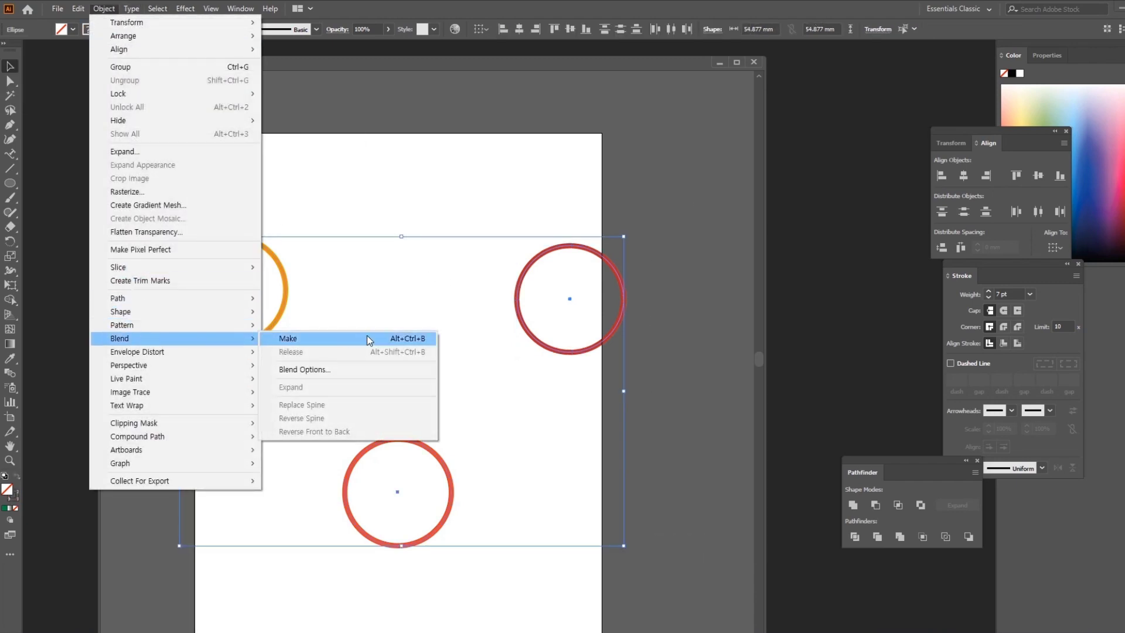
pyautogui.click(345, 370)
pyautogui.press('Tab')
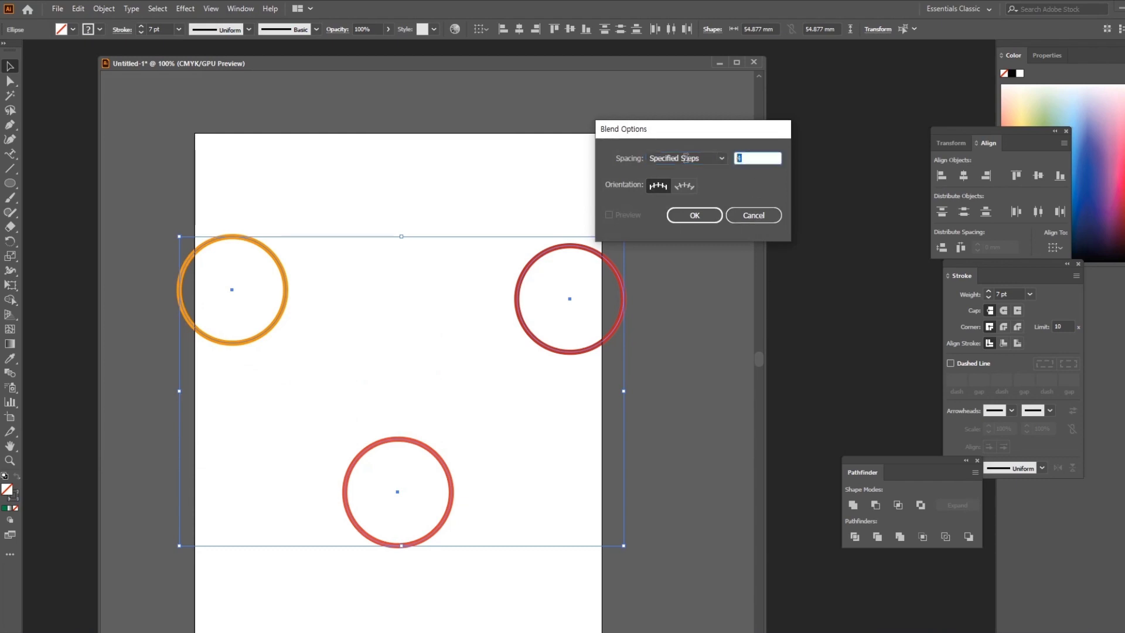
pyautogui.write('5')
pyautogui.click(710, 215)
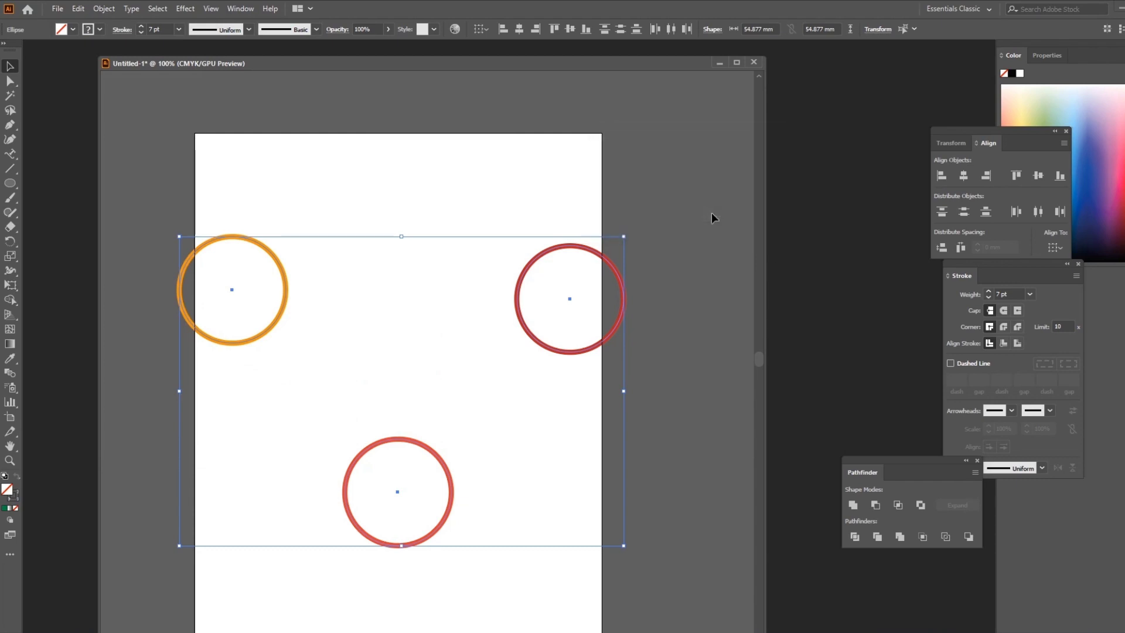
# Make a blend from the three selected circles to form a V-shaped chain of rings, leaving it deselected
pyautogui.click(105, 8)
pyautogui.moveTo(166, 338)
pyautogui.click(334, 339)
pyautogui.click(638, 344)
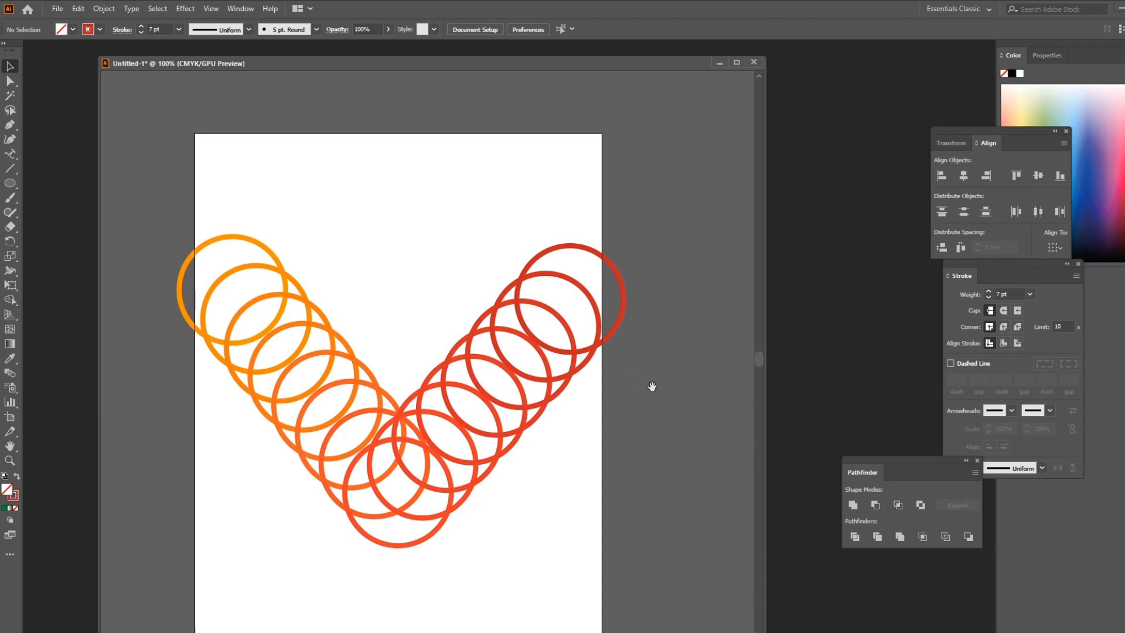
# Delete the V-shaped blend of rings from the artboard
pyautogui.moveTo(652, 387); pyautogui.dragTo(637, 329)
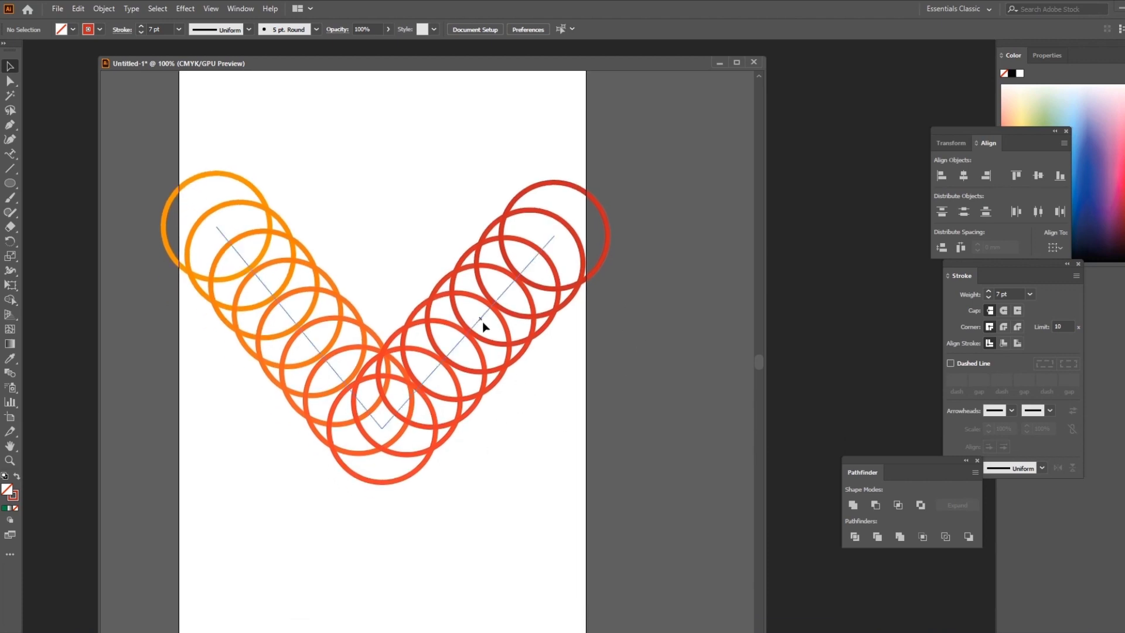
pyautogui.click(478, 313)
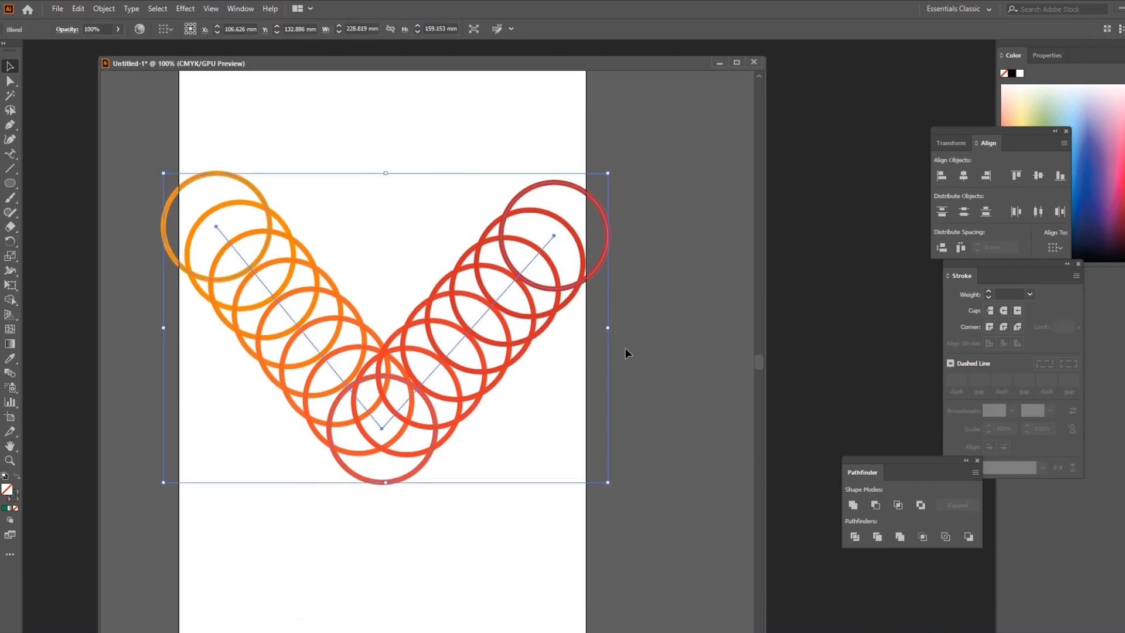
pyautogui.press('Delete')
# Draw a rounded square about 109 mm wide in the upper part of the artboard
pyautogui.press('l')
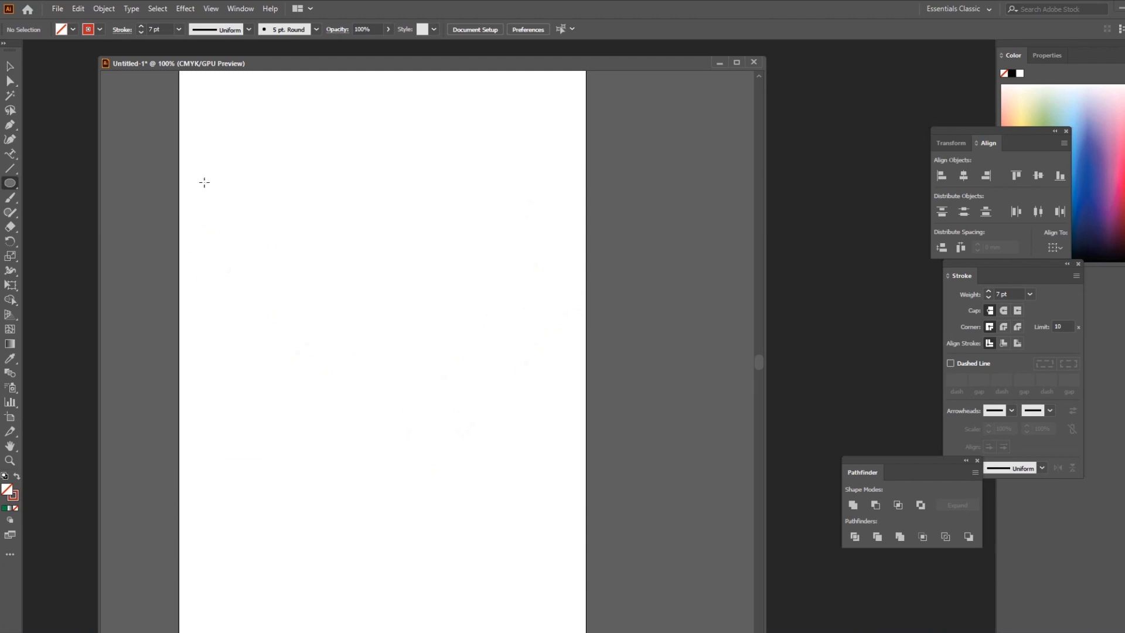
pyautogui.moveTo(8, 188); pyautogui.dragTo(58, 200)
pyautogui.moveTo(281, 171); pyautogui.dragTo(492, 319)
# Remove the rounded square's stroke and fill it with bright blue
pyautogui.click(100, 30)
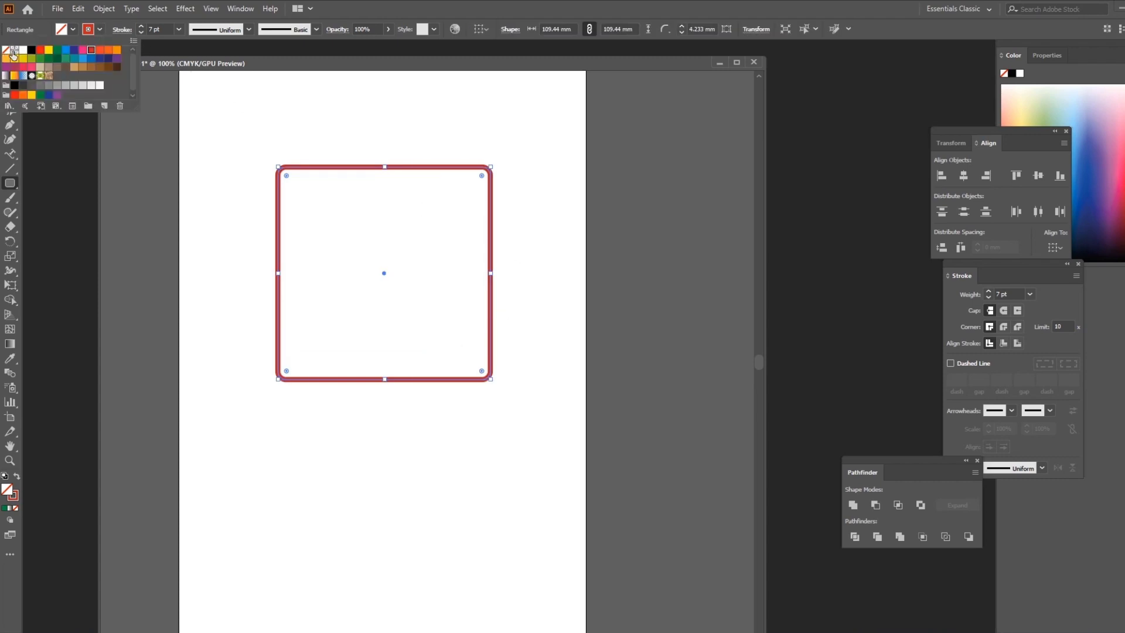
pyautogui.click(7, 51)
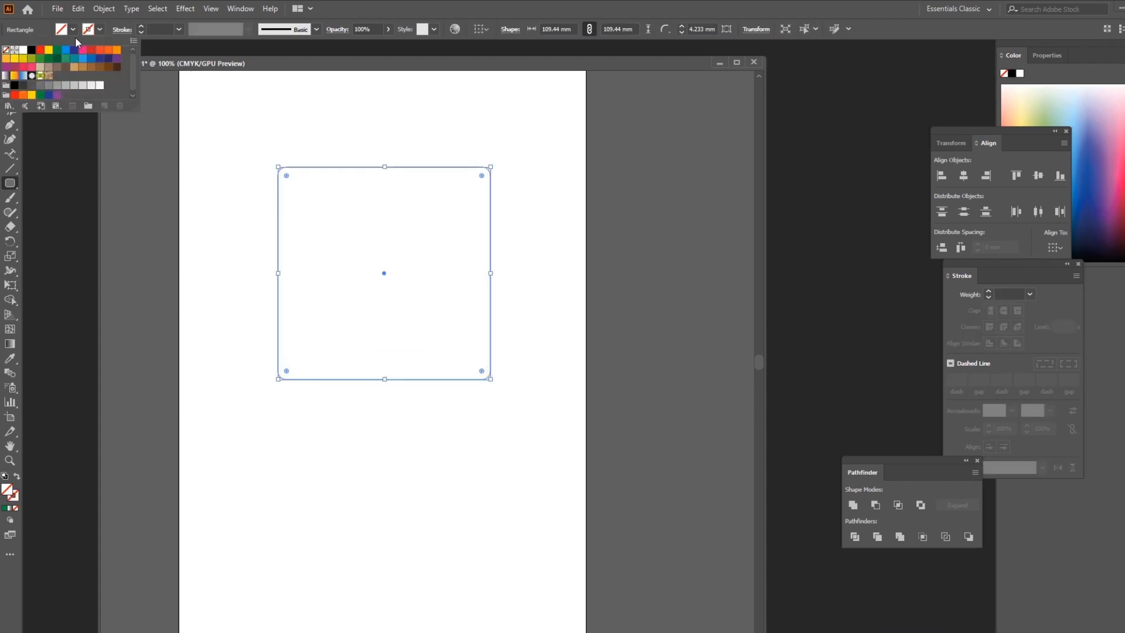
pyautogui.click(72, 31)
pyautogui.click(74, 32)
pyautogui.click(66, 50)
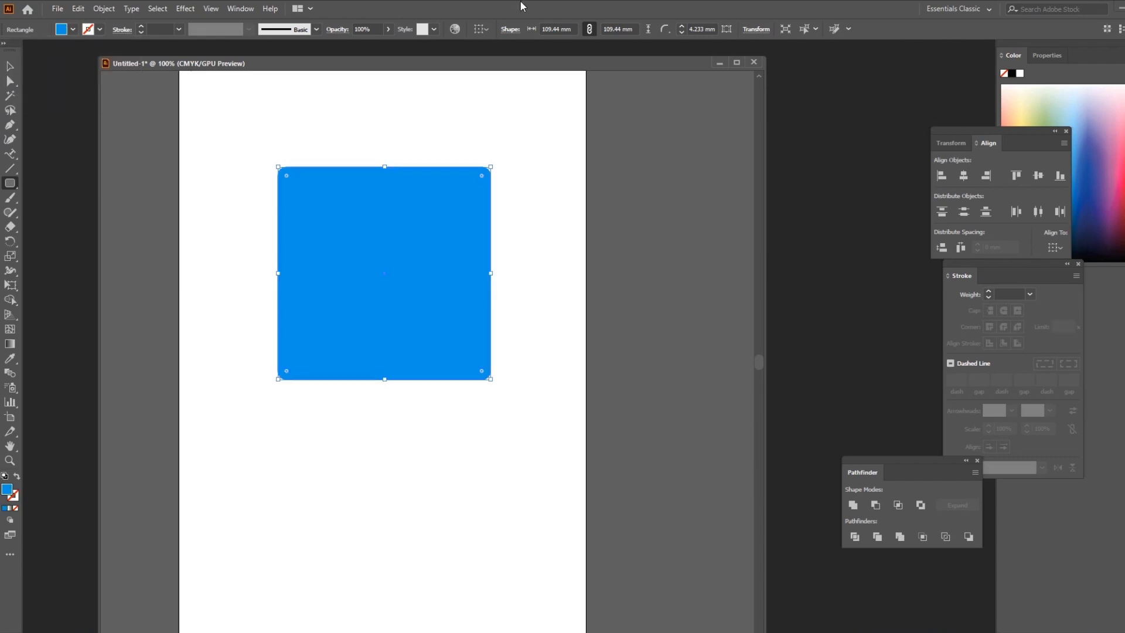
# Draw a circle about 64 mm across, fill it white and position it in the upper-left part of the blue square
pyautogui.rightClick(10, 183)
pyautogui.click(66, 212)
pyautogui.moveTo(347, 213); pyautogui.dragTo(473, 338)
pyautogui.click(92, 31)
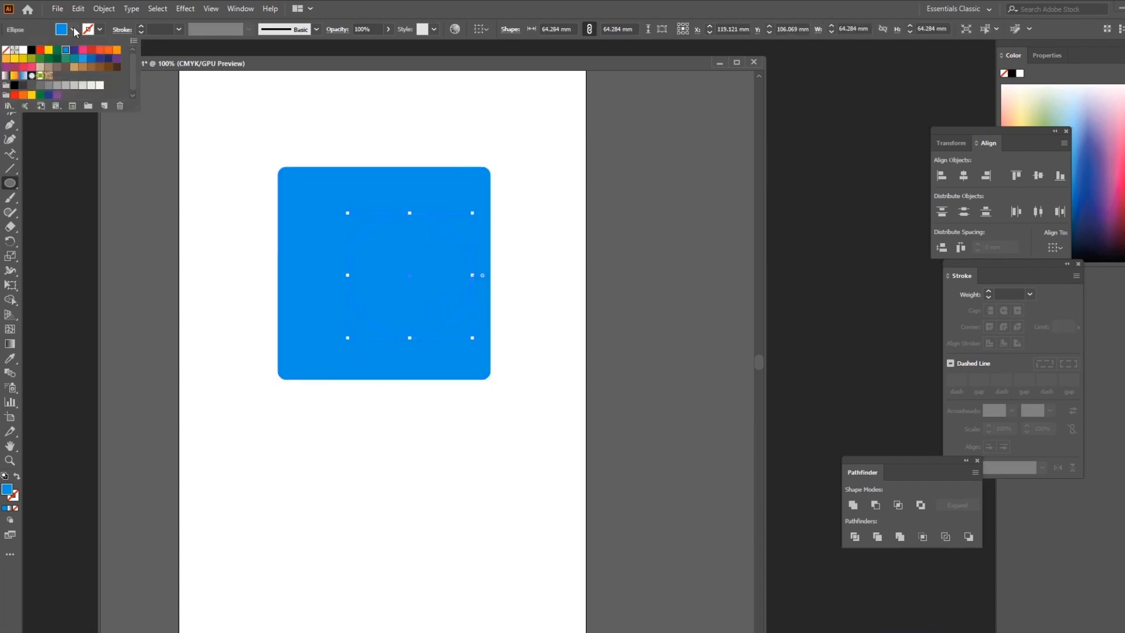
pyautogui.click(23, 51)
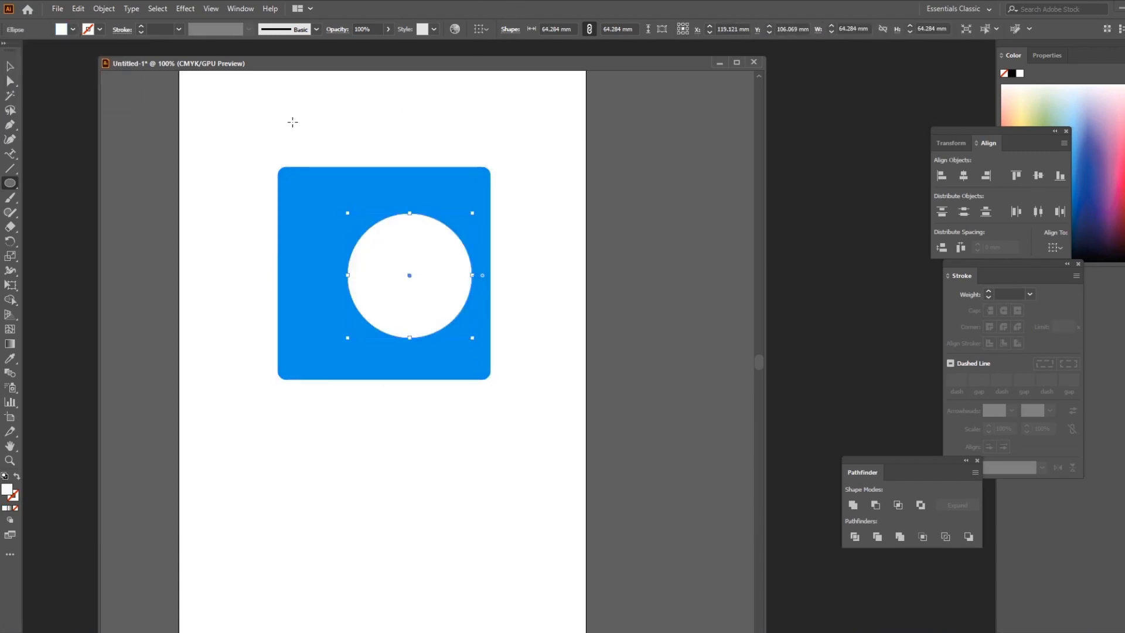
pyautogui.press('v')
pyautogui.moveTo(406, 236); pyautogui.dragTo(353, 202)
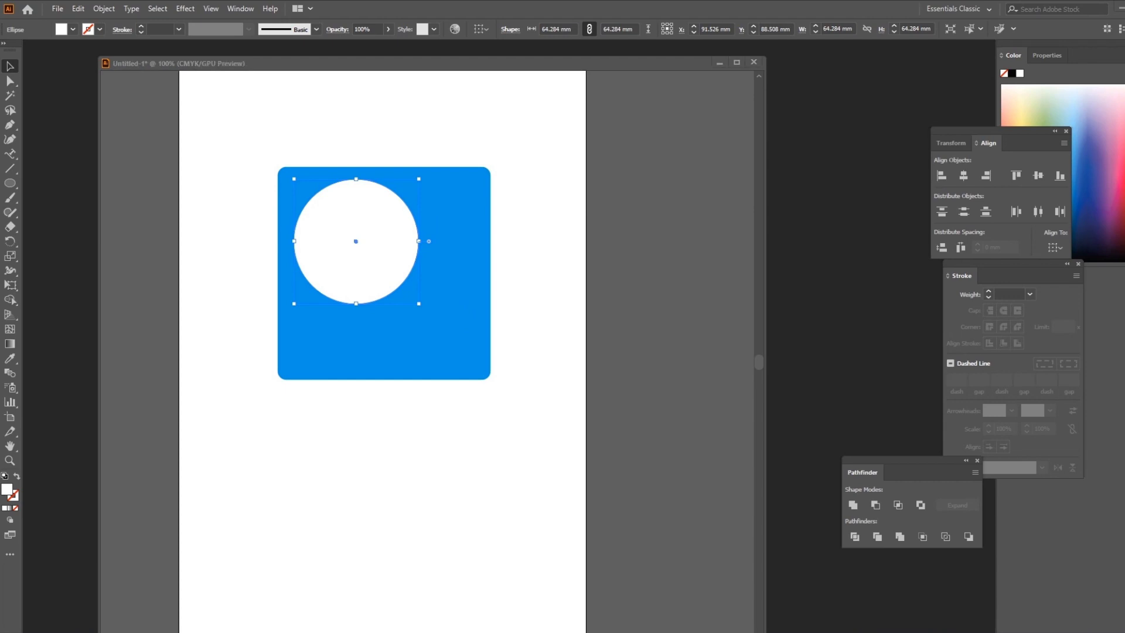
# Place the "Flat icons for Ios 7" image from the desktop into the document and restore the full-size application window
pyautogui.doubleClick(580, 15)
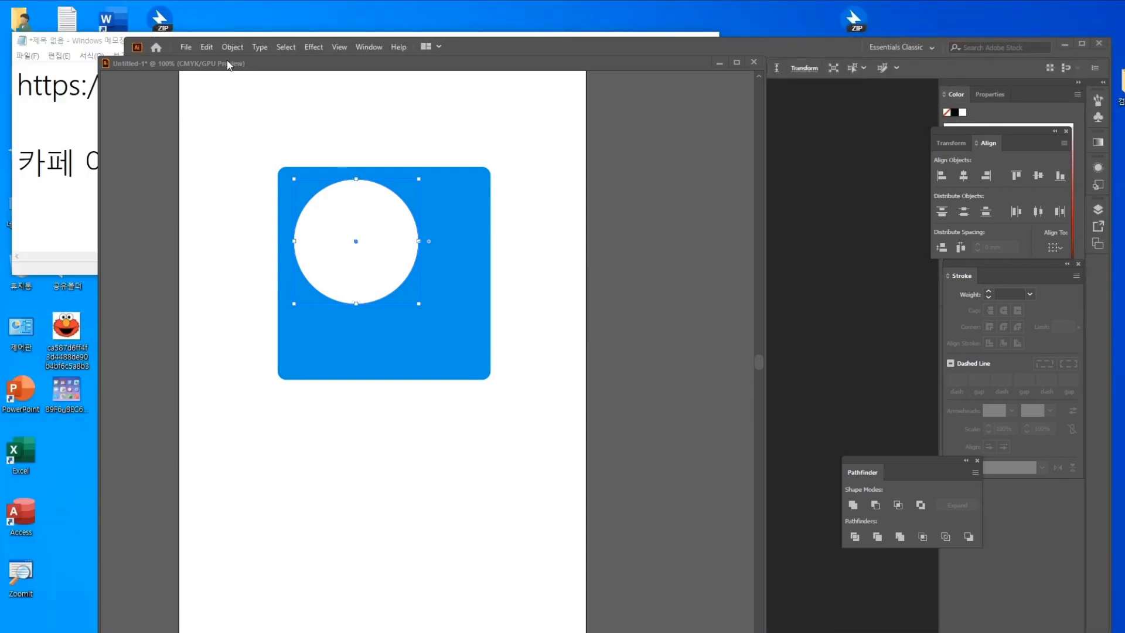
pyautogui.moveTo(60, 417); pyautogui.dragTo(662, 402)
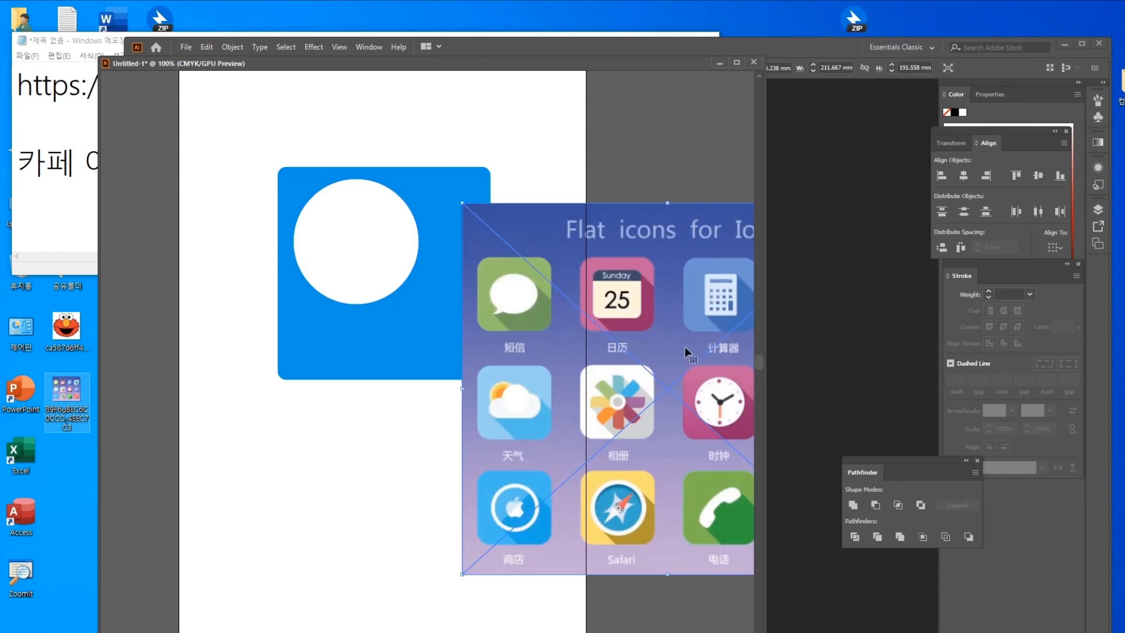
pyautogui.click(1081, 44)
# Move the placed icon image off the artboard to the left of the blue square and deselect it
pyautogui.moveTo(634, 293); pyautogui.dragTo(268, 284)
pyautogui.moveTo(550, 234); pyautogui.dragTo(740, 229)
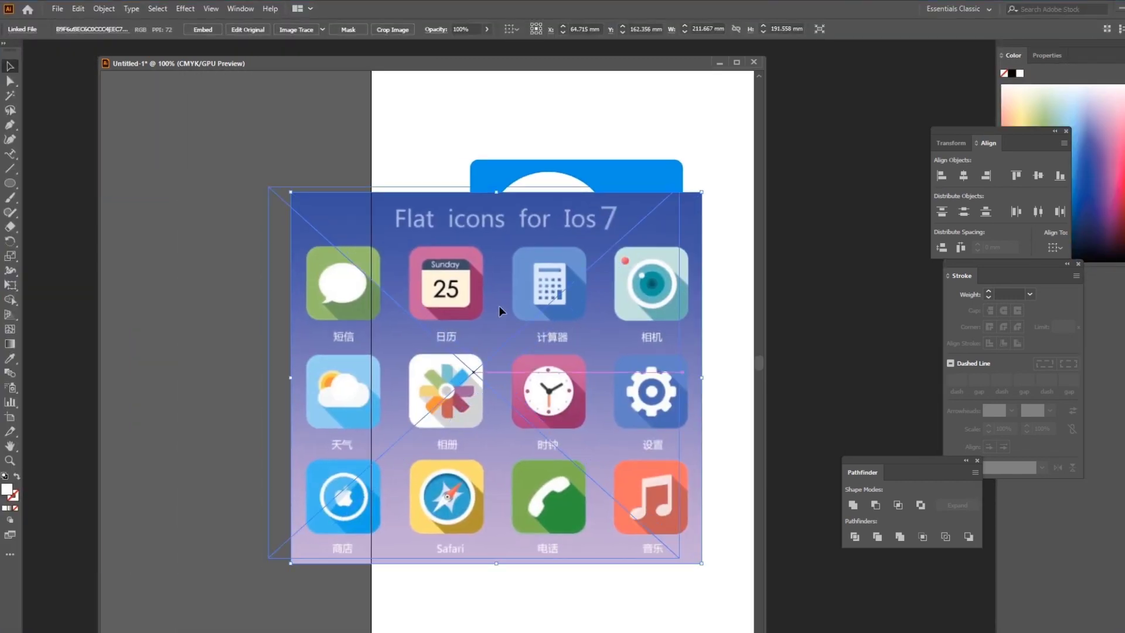
pyautogui.moveTo(668, 388); pyautogui.dragTo(314, 263)
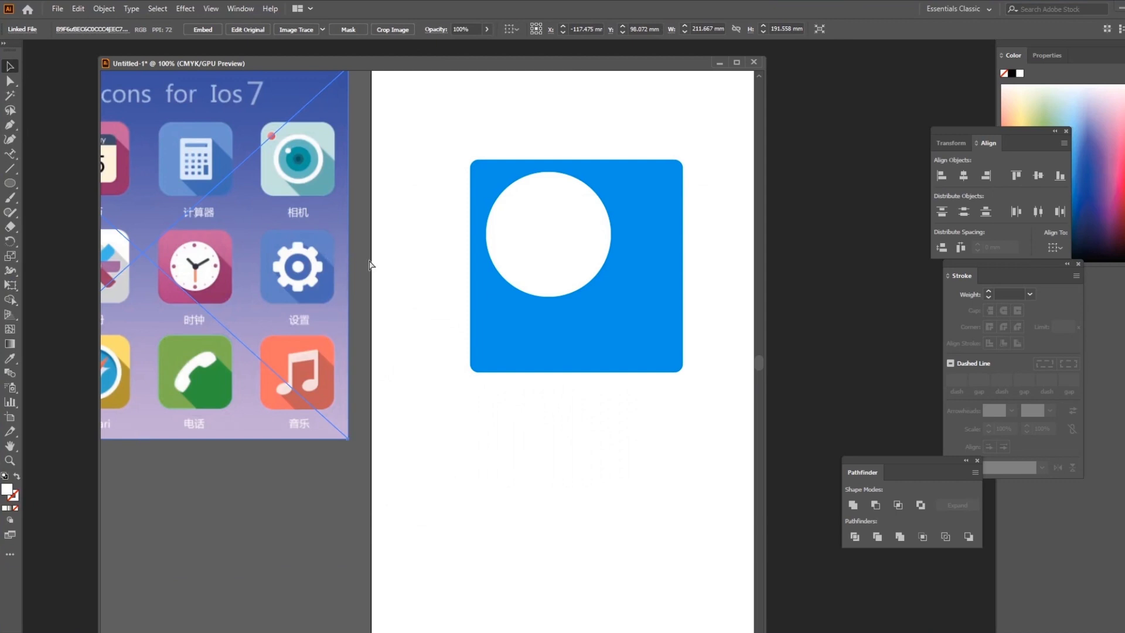
pyautogui.press('Delete')
pyautogui.hotkey('ctrl', 'z')
pyautogui.click(401, 283)
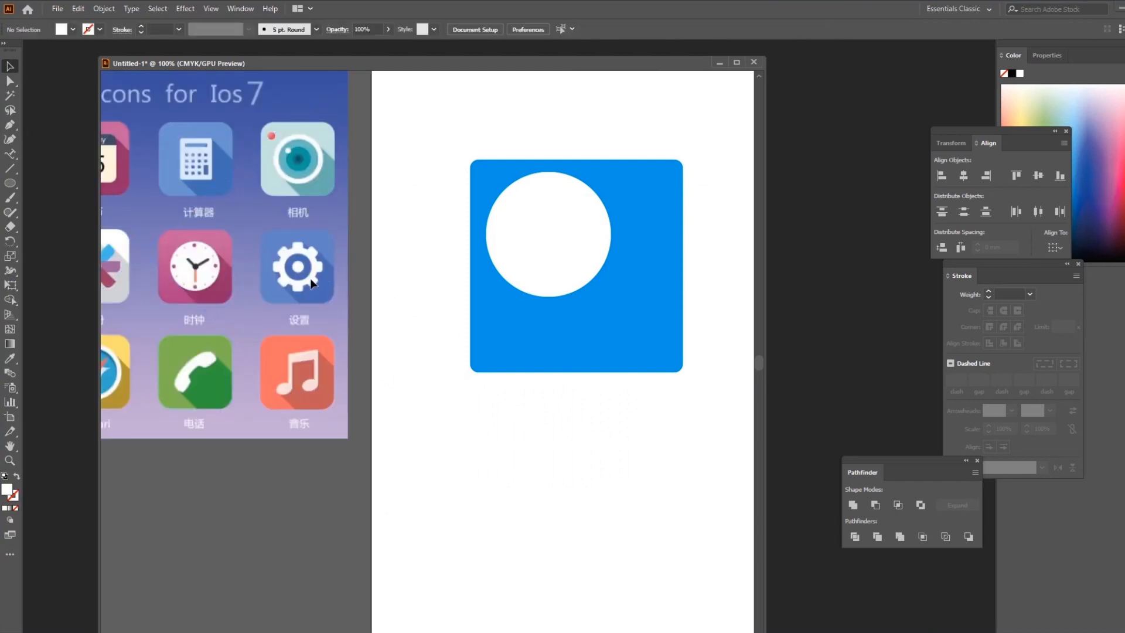
# Move the white circle onto the blue square's lower edge and put a copy on the pasteboard below the icon image
pyautogui.click(647, 281)
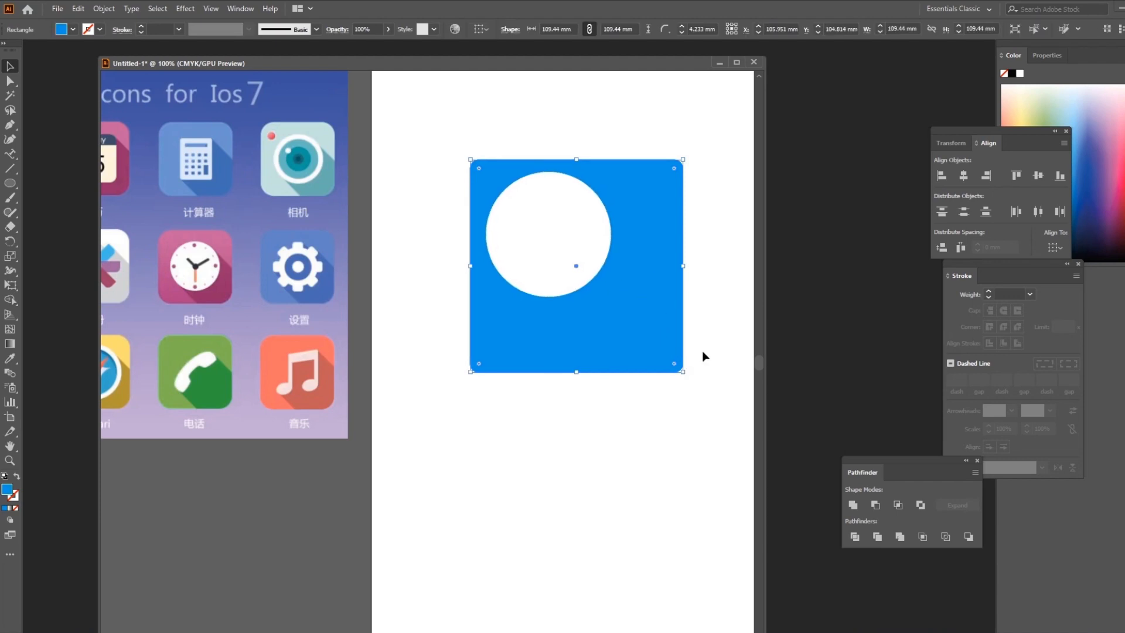
pyautogui.moveTo(703, 354); pyautogui.dragTo(626, 344)
pyautogui.click(483, 228)
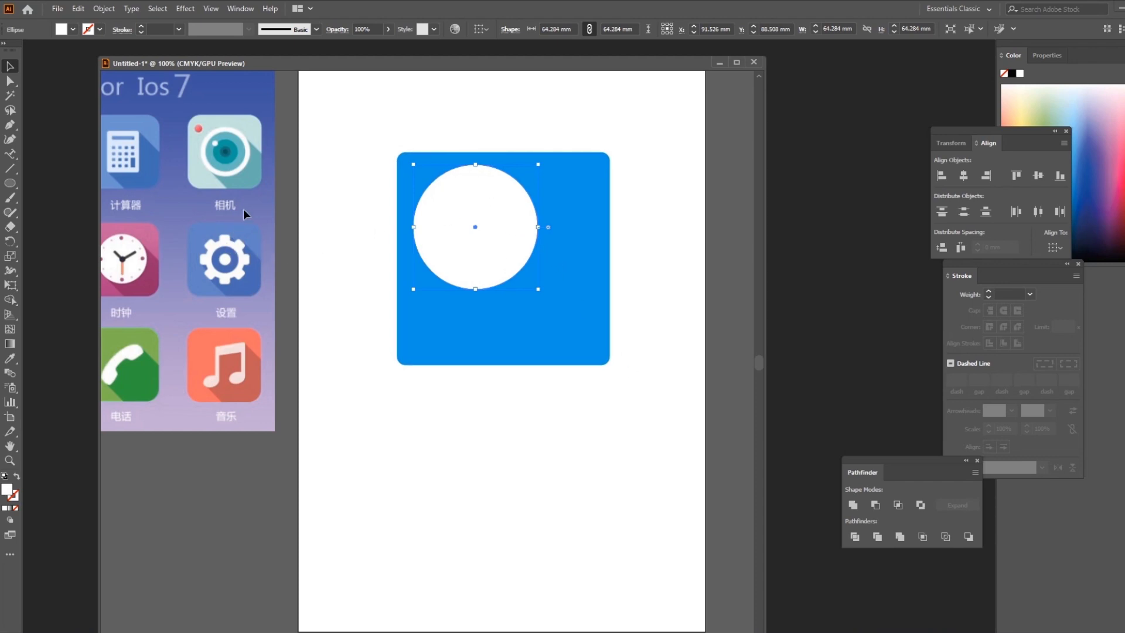
pyautogui.moveTo(476, 227); pyautogui.dragTo(490, 351)
pyautogui.click(482, 216)
pyautogui.moveTo(482, 216); pyautogui.dragTo(235, 511)
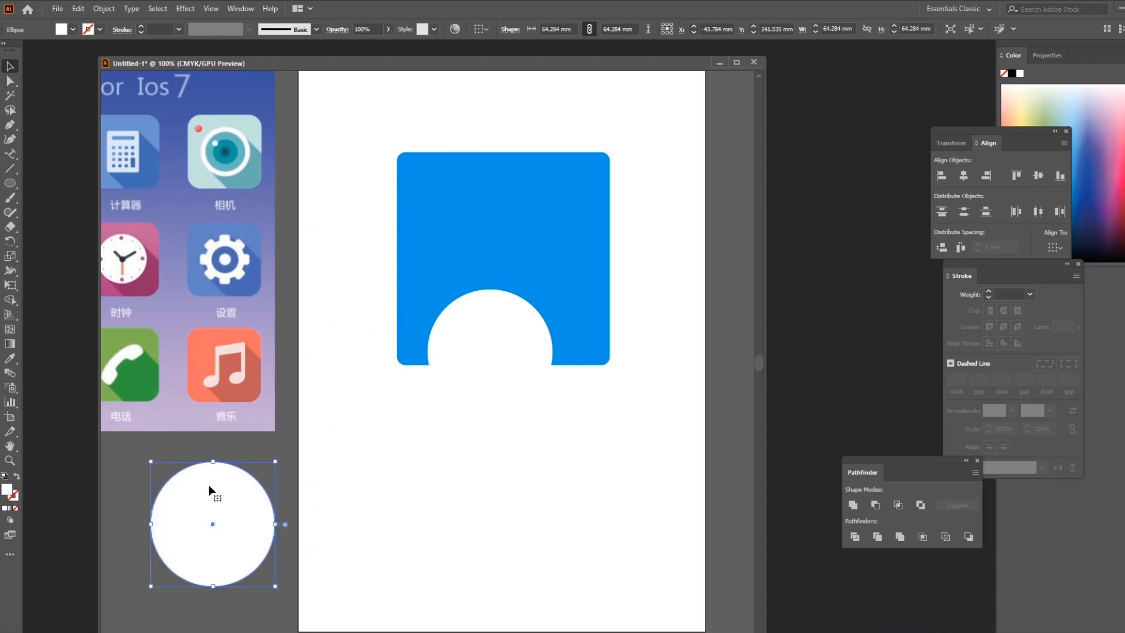
# Move the white circle from the blue square's lower edge back to its upper-left part
pyautogui.click(511, 329)
pyautogui.hotkey('ctrl', 'h')
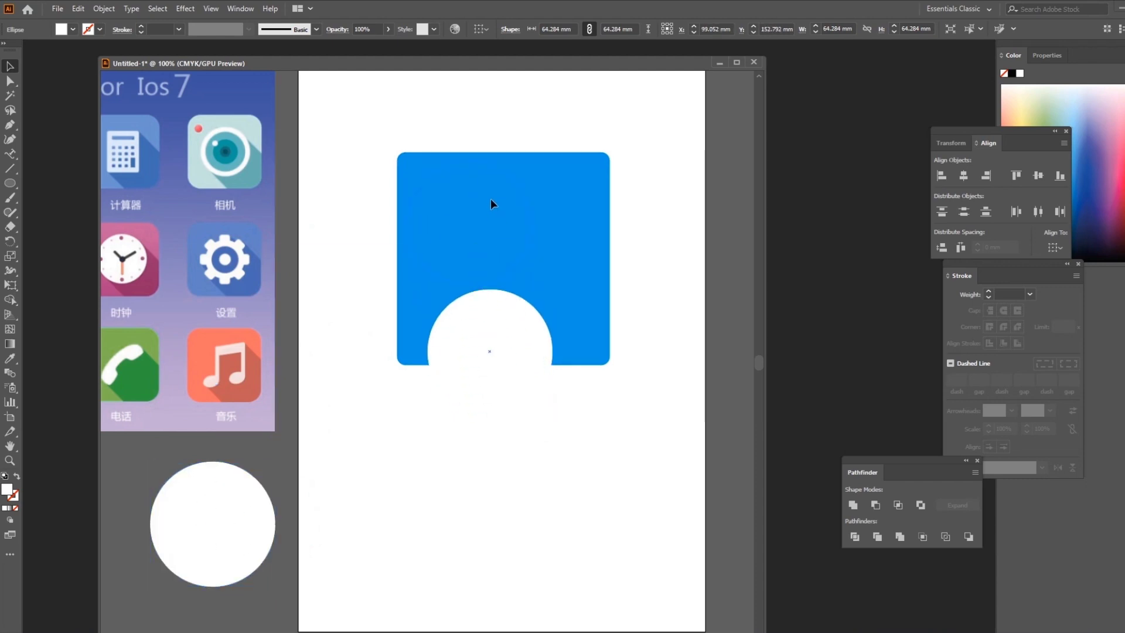
pyautogui.hotkey('ctrl', 'z')
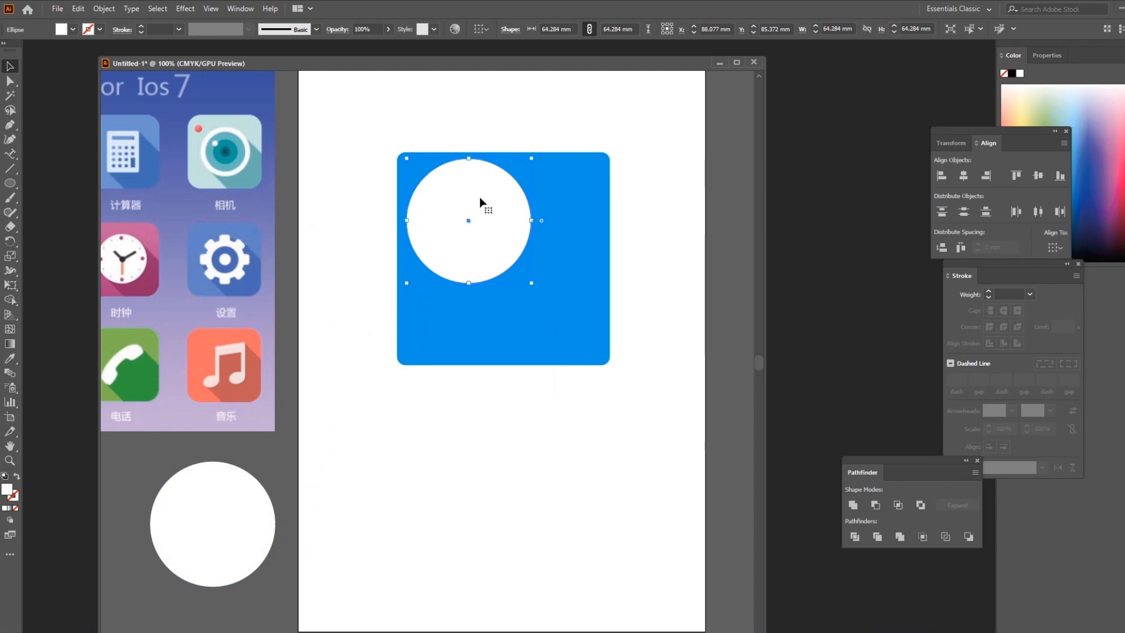
pyautogui.moveTo(495, 218)
pyautogui.mouseDown()
pyautogui.moveTo(615, 321)
pyautogui.moveTo(495, 219)
pyautogui.mouseUp()
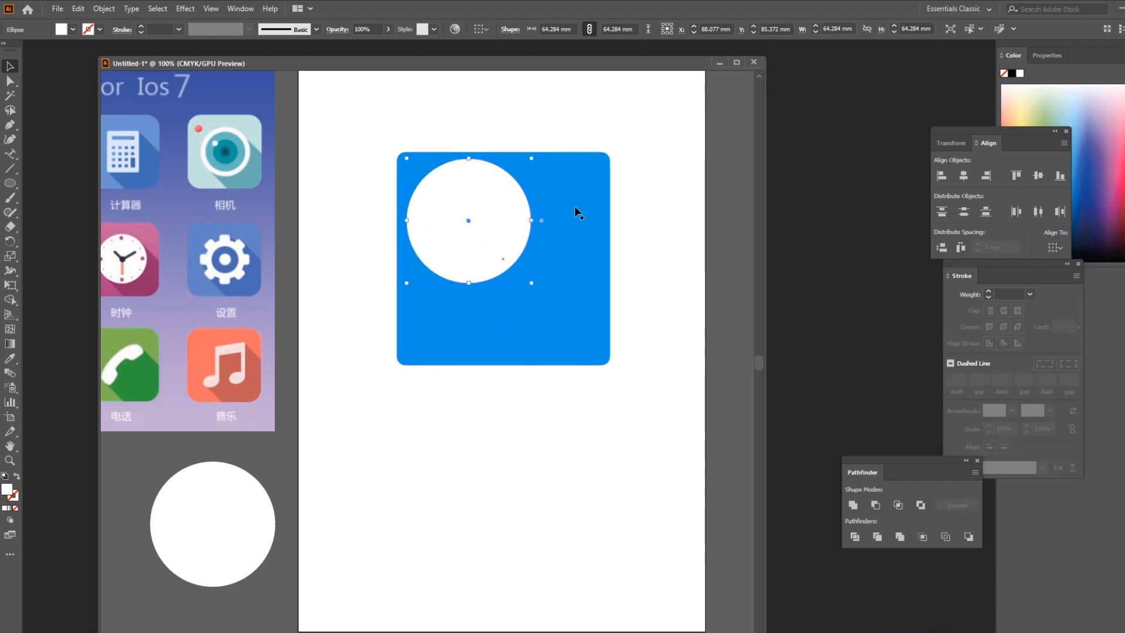
# Fill the circle on the square with a blue darker than the square
pyautogui.click(73, 29)
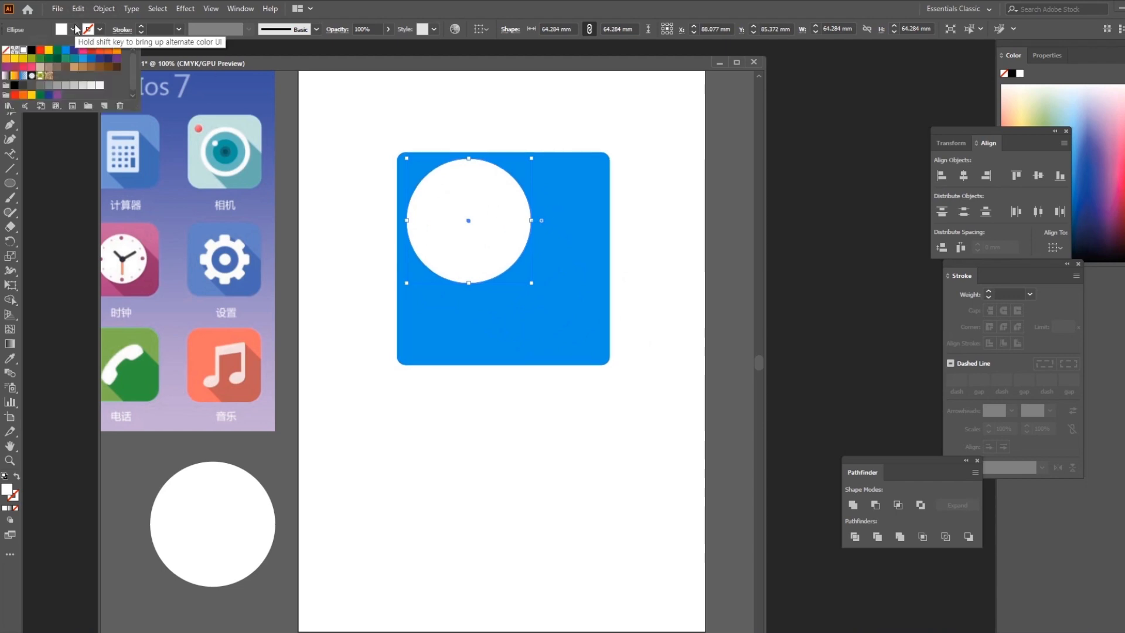
pyautogui.click(67, 51)
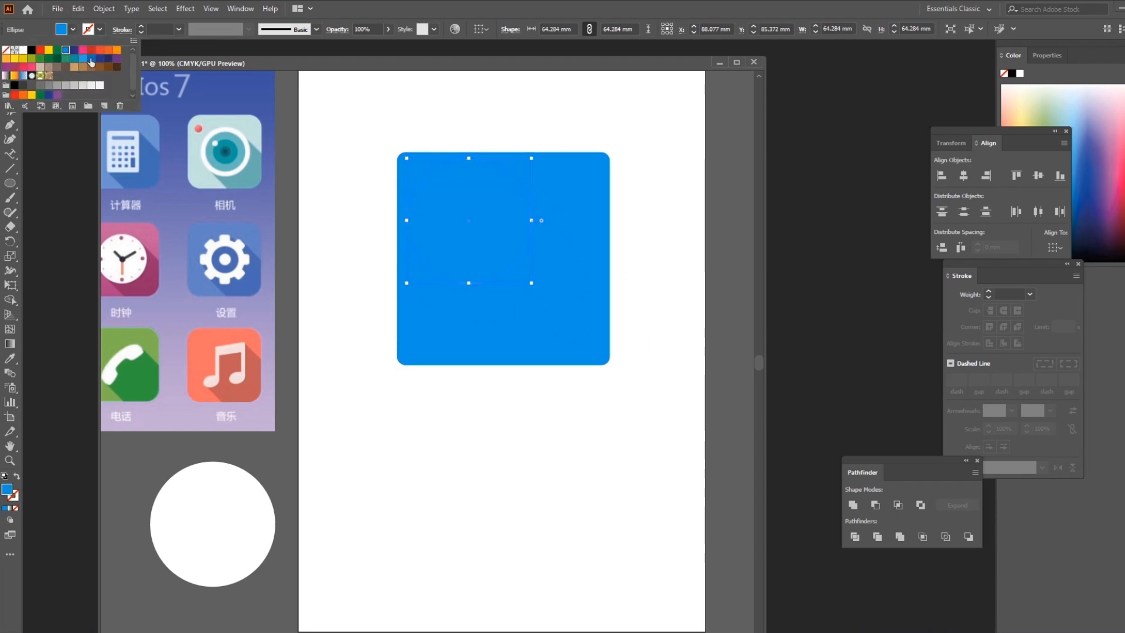
pyautogui.click(91, 63)
pyautogui.press('Escape')
pyautogui.hotkey('ctrl', 'shift', 'a')
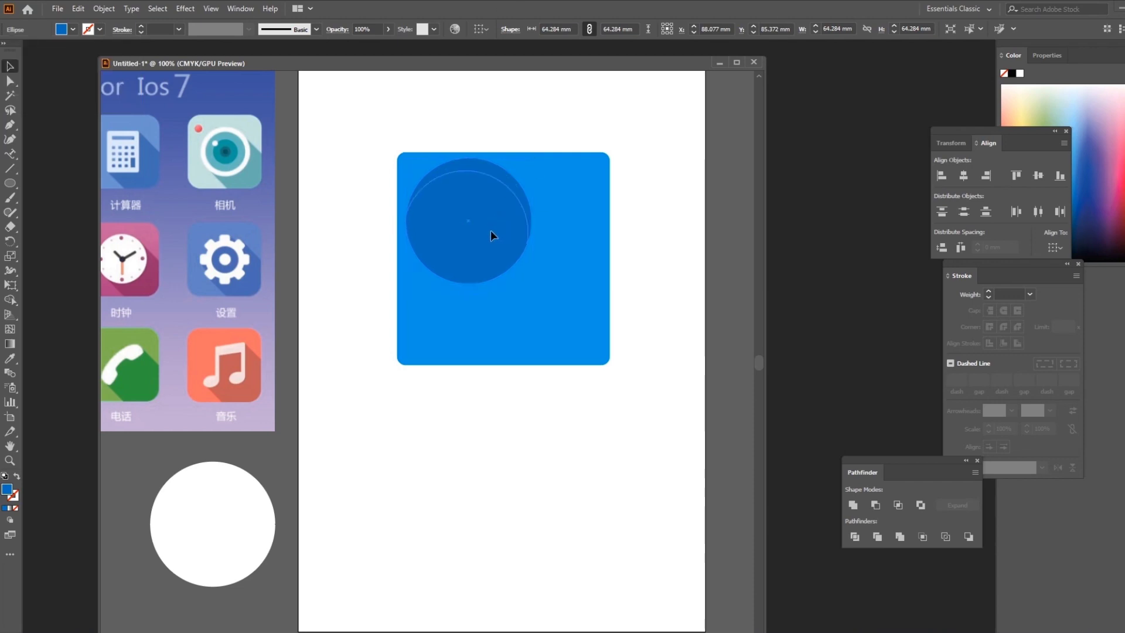
# Copy the dark blue circle diagonally over the square's lower-right corner and select both dark blue circles
pyautogui.moveTo(491, 225); pyautogui.dragTo(663, 399)
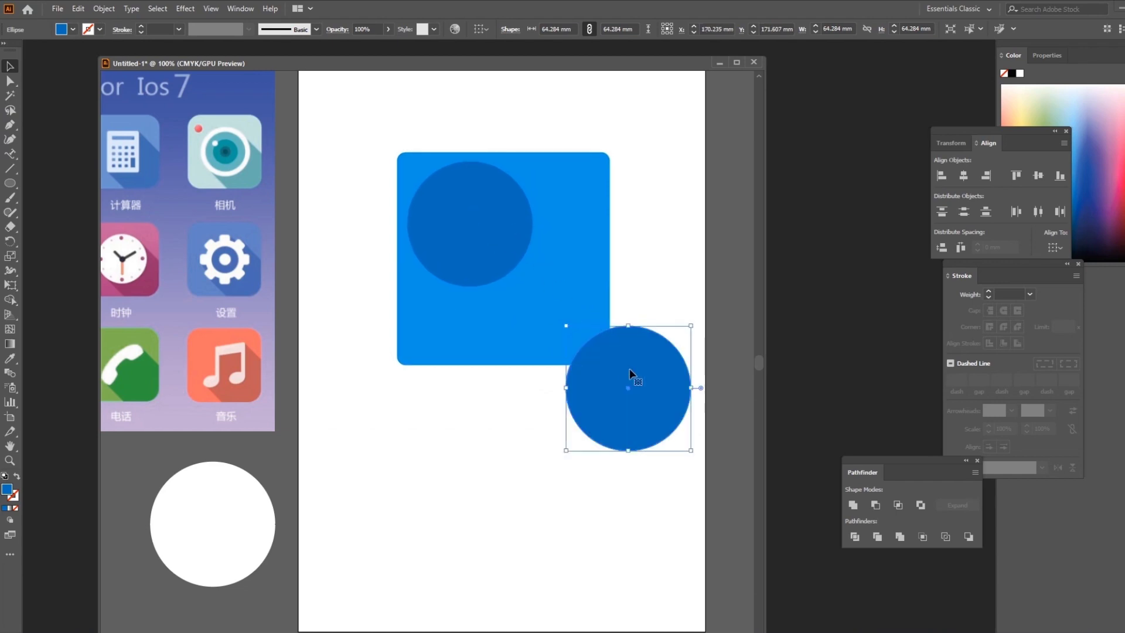
pyautogui.click(459, 207)
pyautogui.keyDown('shift'); pyautogui.click(625, 352); pyautogui.keyUp('shift')
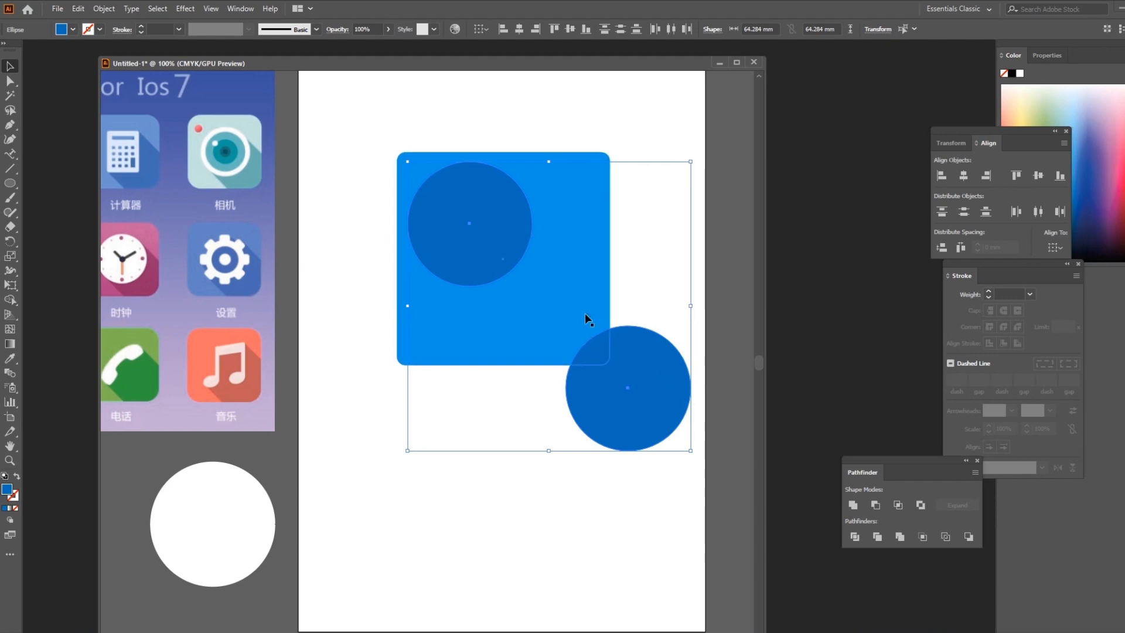
# Blend the two dark blue circles into a diagonal long shadow using 200 specified steps
pyautogui.click(101, 9)
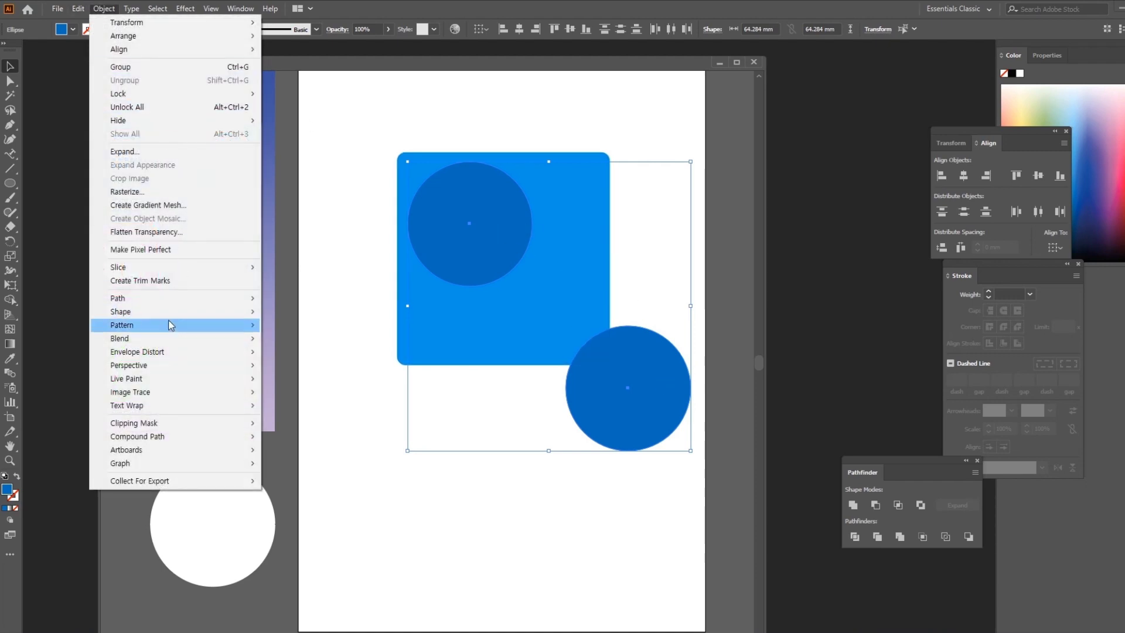
pyautogui.moveTo(166, 339)
pyautogui.click(335, 370)
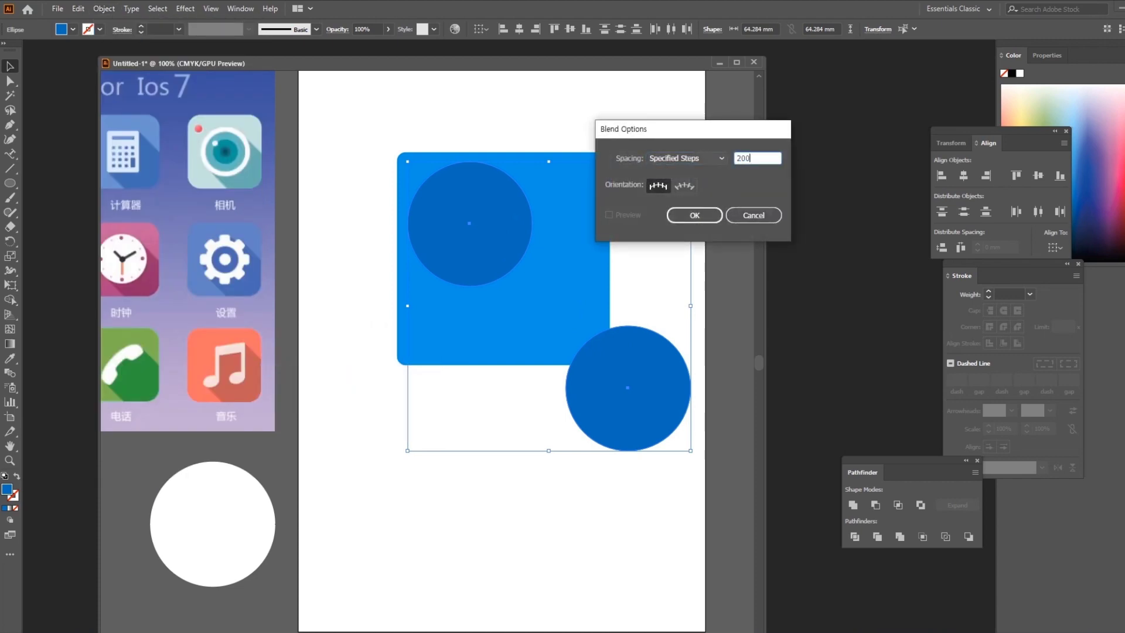
pyautogui.write('200')
pyautogui.click(703, 216)
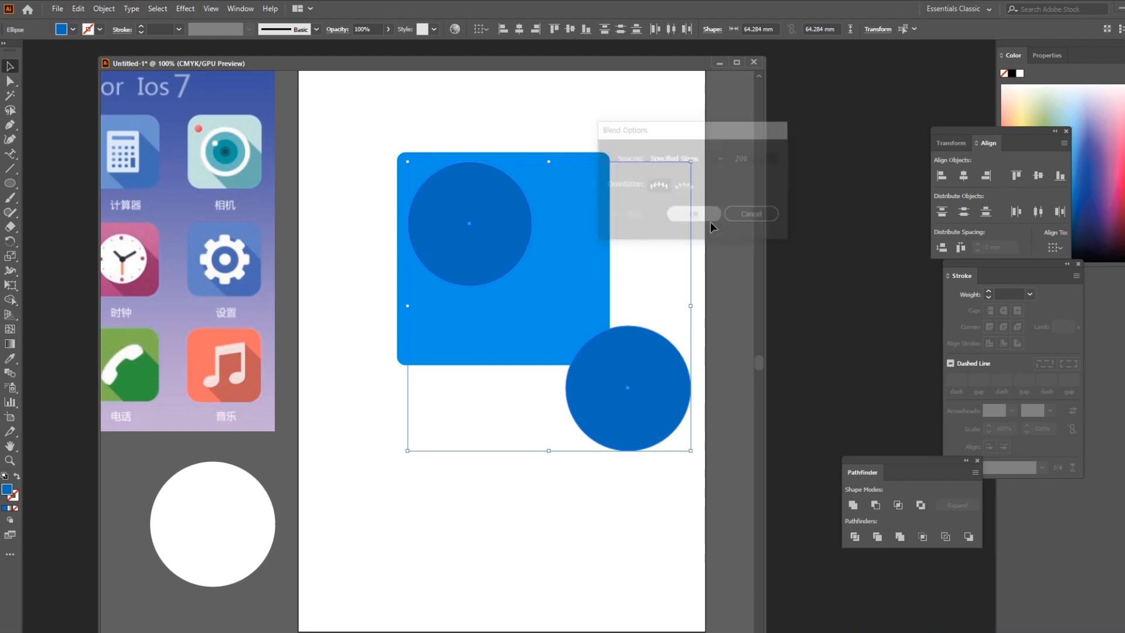
pyautogui.click(103, 8)
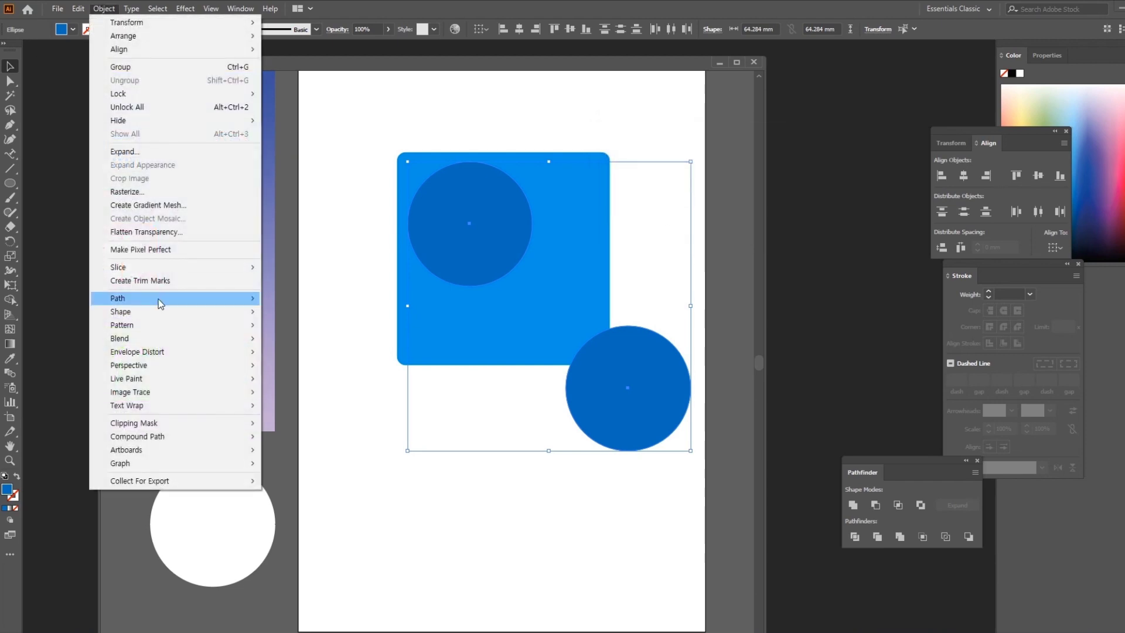
pyautogui.moveTo(153, 338)
pyautogui.click(287, 338)
pyautogui.click(646, 111)
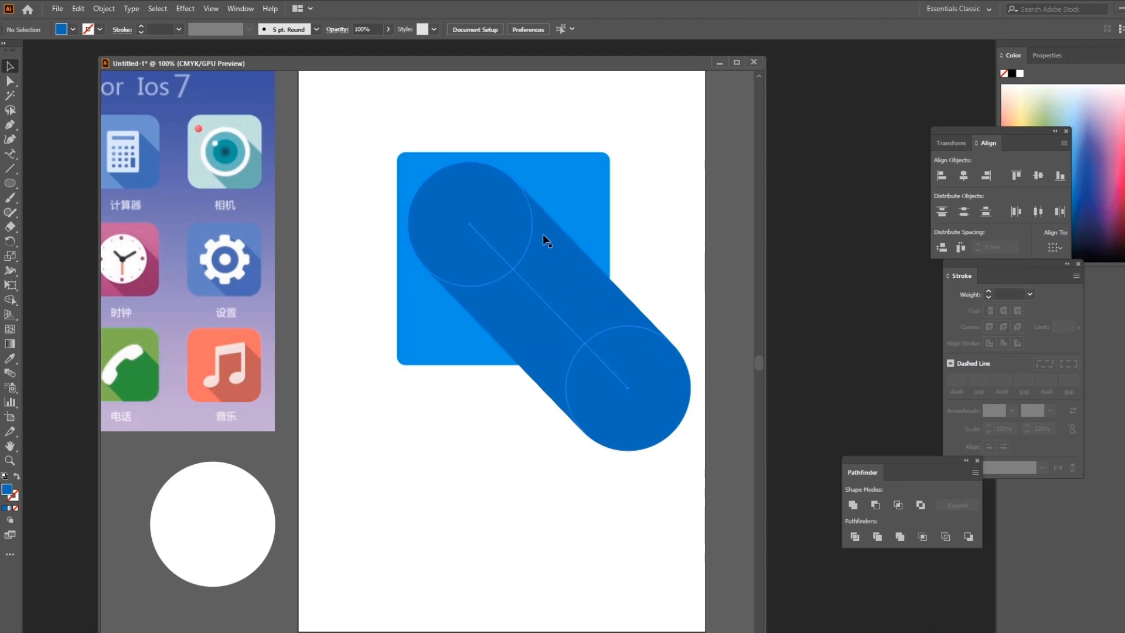
# Bring the white circle in from the pasteboard, arrange it in front and place it over the shadow's upper-left end
pyautogui.click(226, 500)
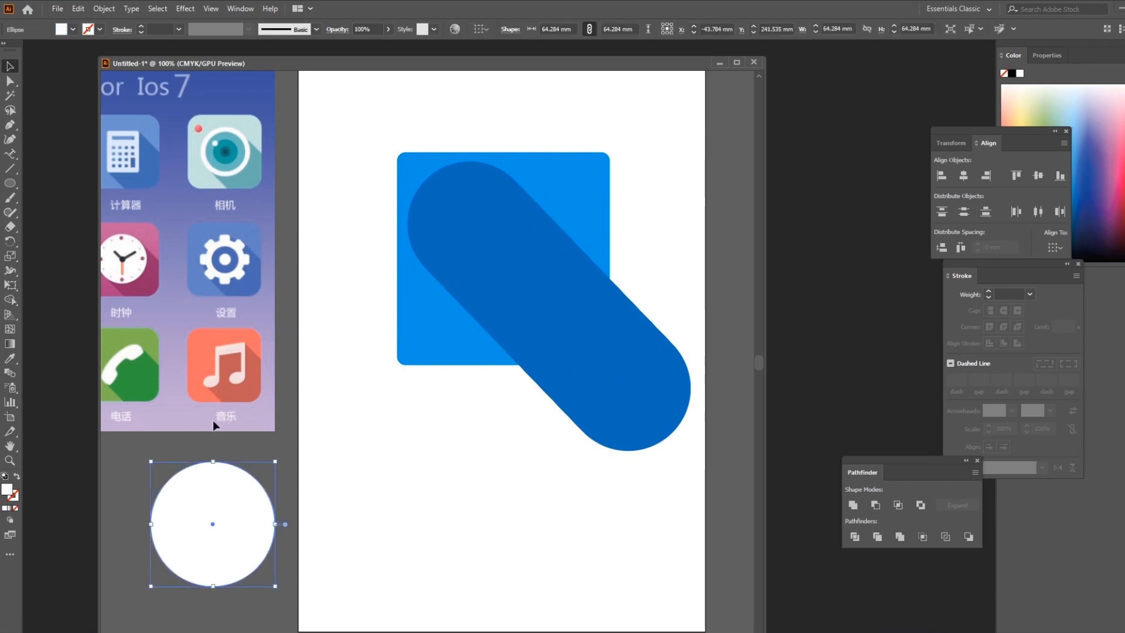
pyautogui.press('a')
pyautogui.press('v')
pyautogui.moveTo(191, 513); pyautogui.dragTo(450, 210)
pyautogui.hotkey('ctrl', 'z')
pyautogui.moveTo(234, 522); pyautogui.dragTo(434, 253)
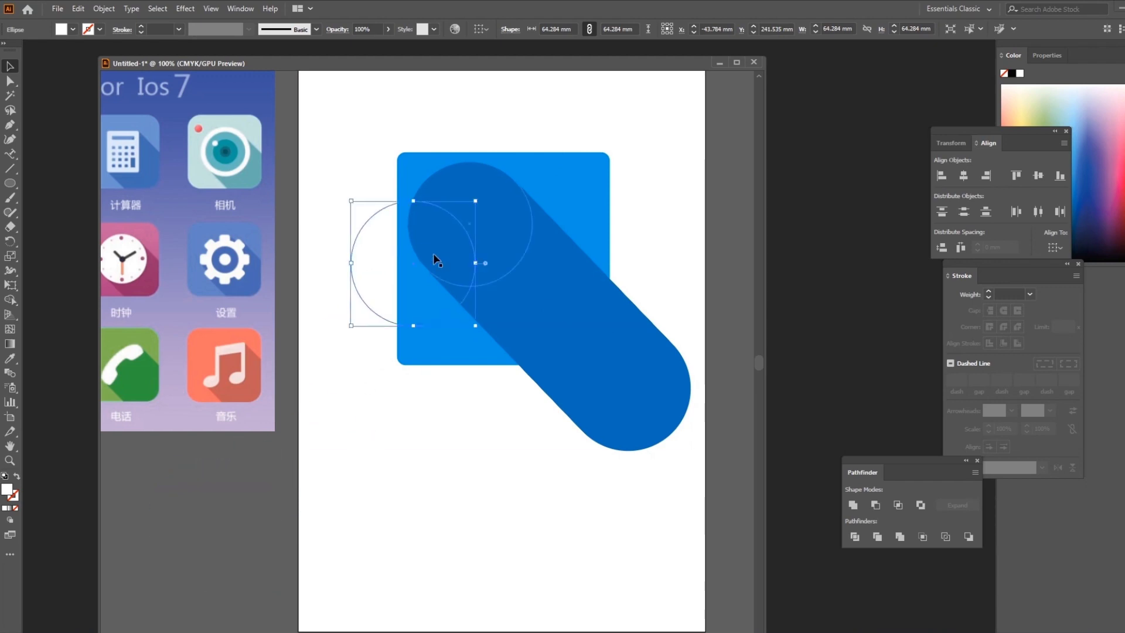
pyautogui.rightClick(370, 266)
pyautogui.moveTo(456, 467)
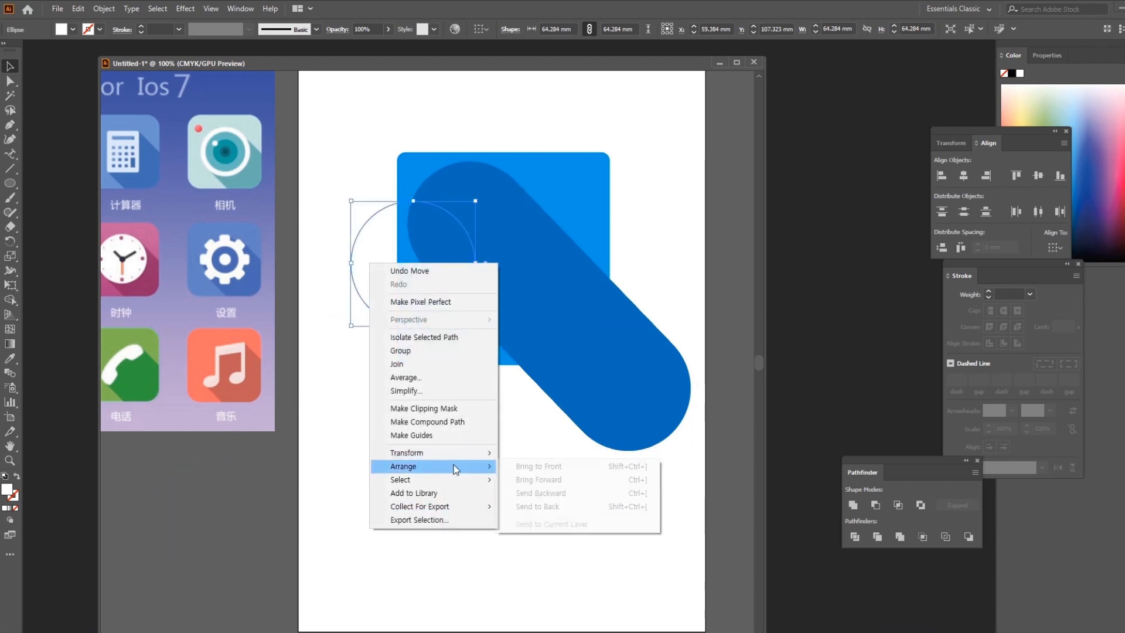
pyautogui.click(591, 467)
pyautogui.moveTo(388, 253); pyautogui.dragTo(444, 214)
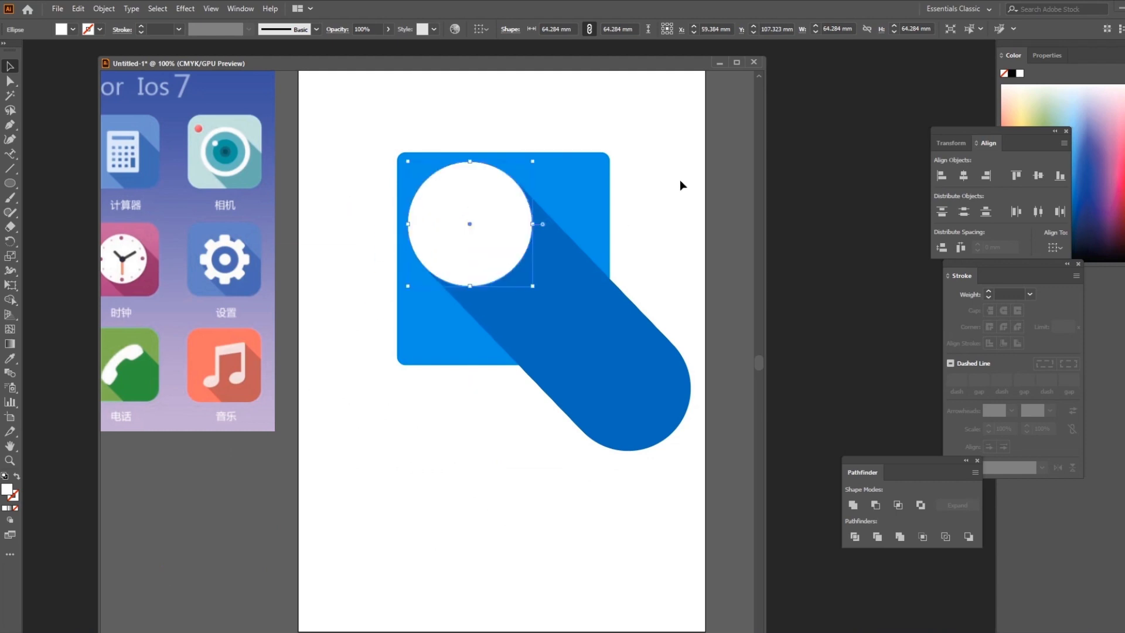
pyautogui.click(670, 181)
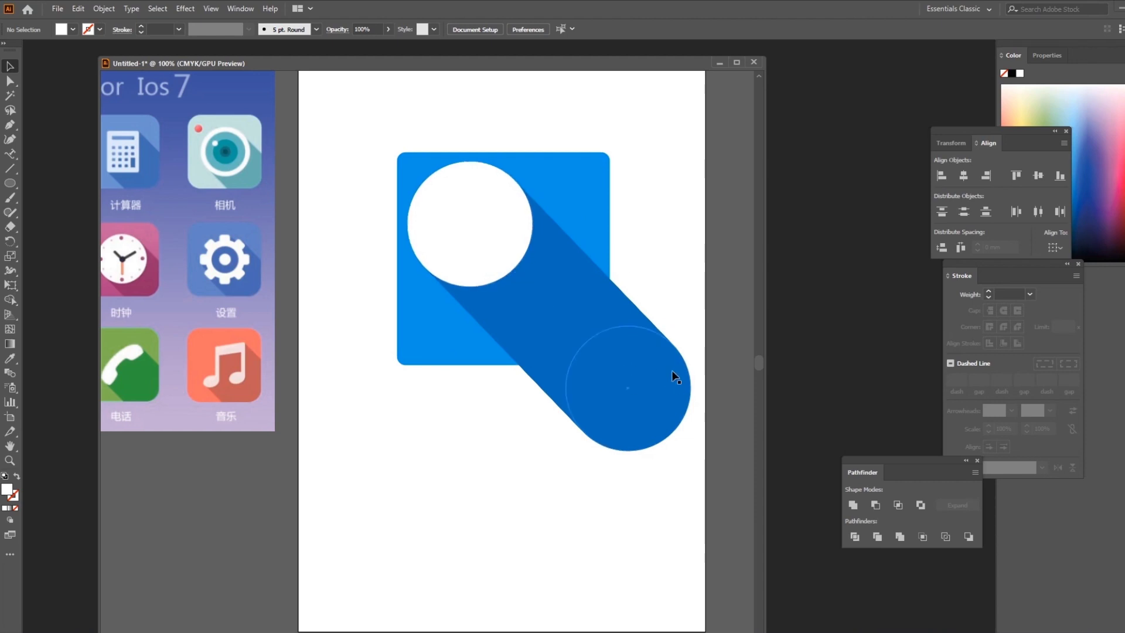
# Copy the blue square, bring the copy to the front and set it aside at the lower left
pyautogui.click(588, 190)
pyautogui.moveTo(575, 199)
pyautogui.mouseDown()
pyautogui.moveTo(577, 225)
pyautogui.moveTo(586, 213)
pyautogui.mouseUp()
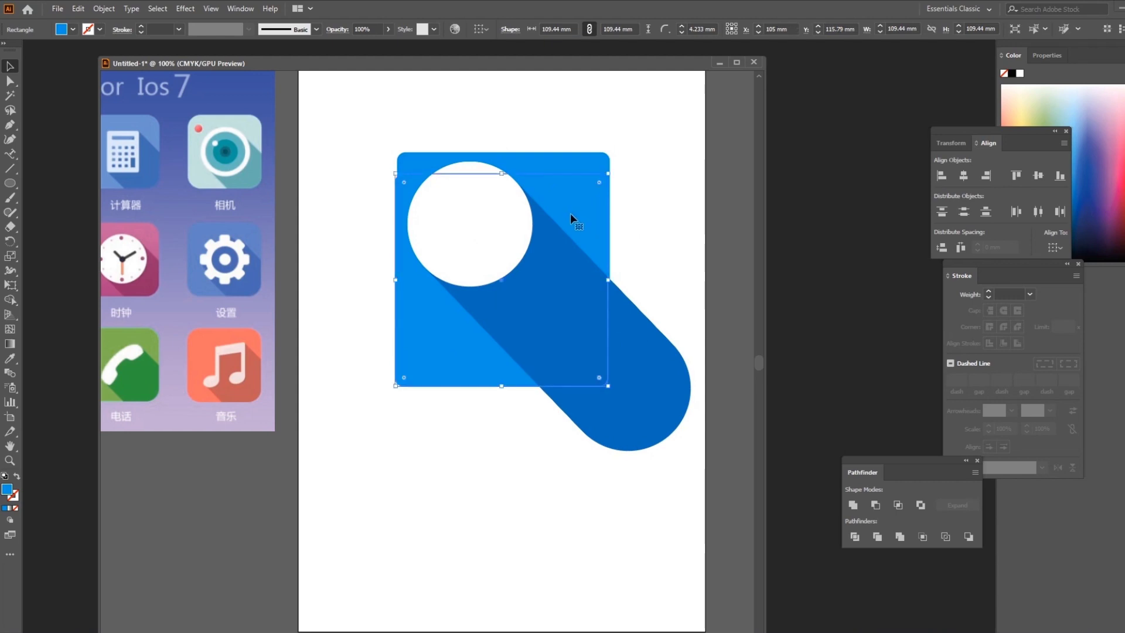
pyautogui.rightClick(570, 213)
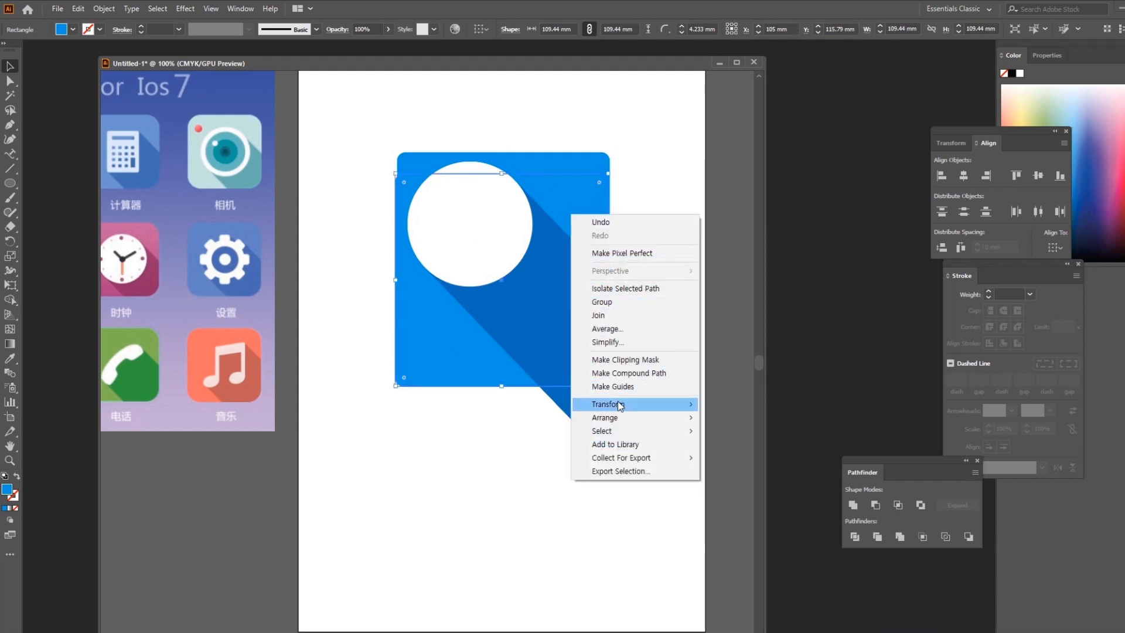
pyautogui.moveTo(618, 416)
pyautogui.click(726, 418)
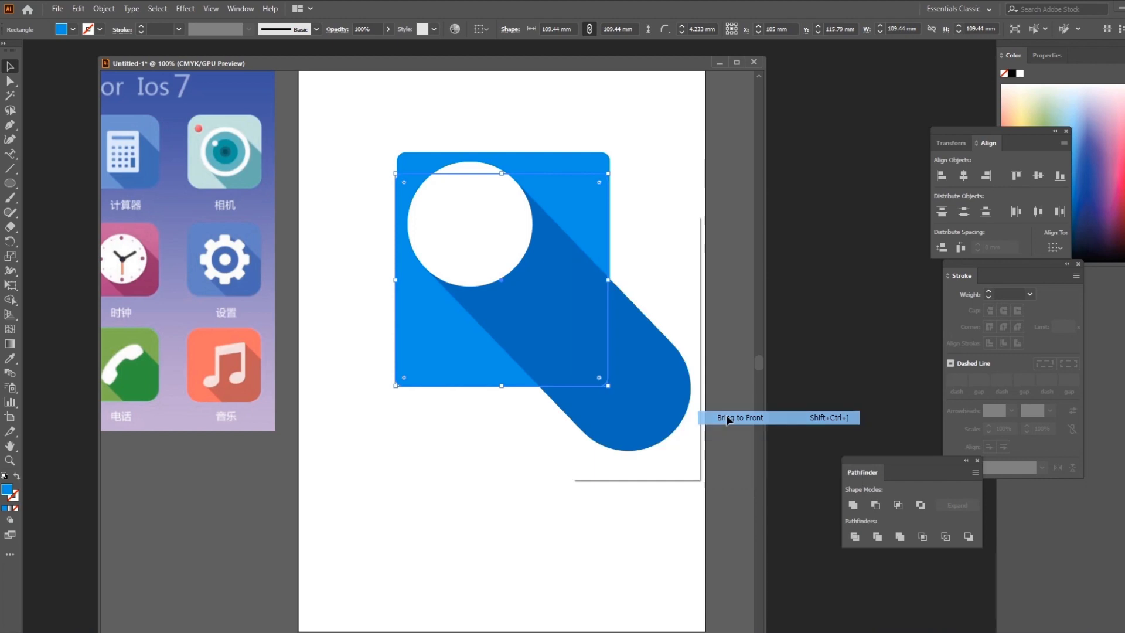
pyautogui.click(383, 357)
# Group the original square, shadow blend and white circle, and place the copied square exactly over the original square
pyautogui.moveTo(362, 119); pyautogui.dragTo(667, 364)
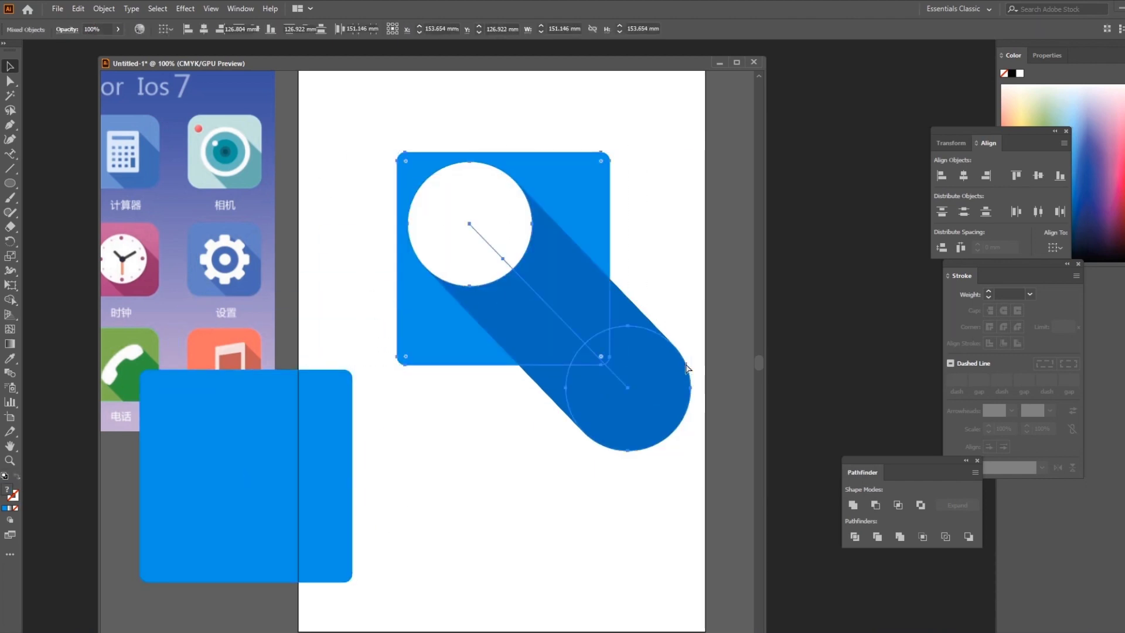
pyautogui.hotkey('ctrl', 'g')
pyautogui.click(233, 529)
pyautogui.moveTo(232, 528); pyautogui.dragTo(484, 304)
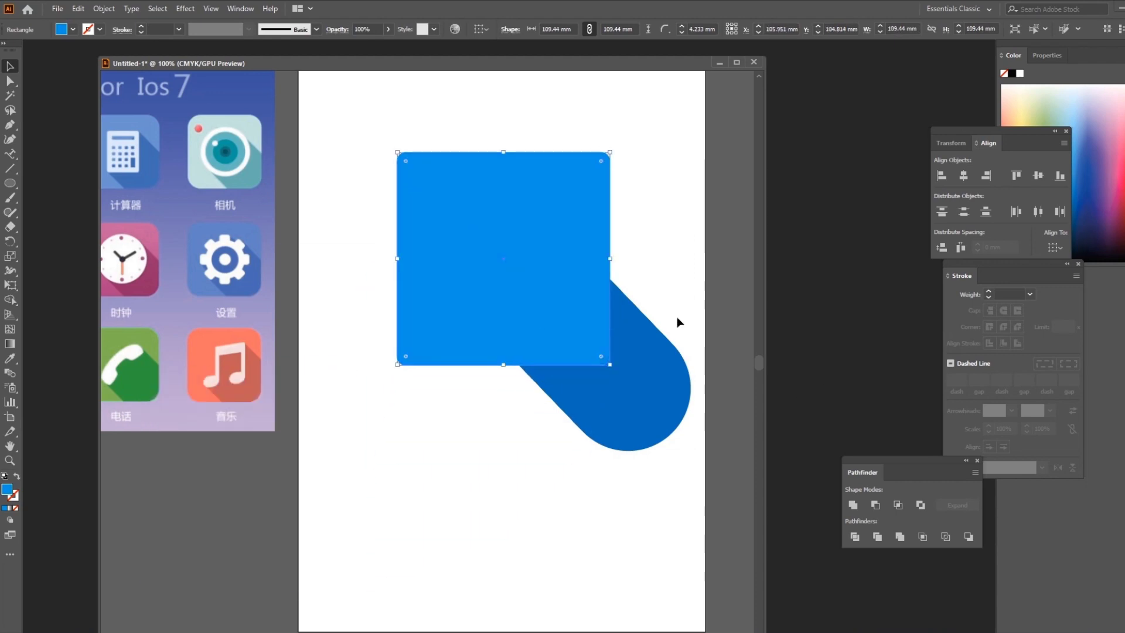
# Clip the grouped icon artwork to the front square with a clipping mask
pyautogui.moveTo(367, 108); pyautogui.dragTo(714, 472)
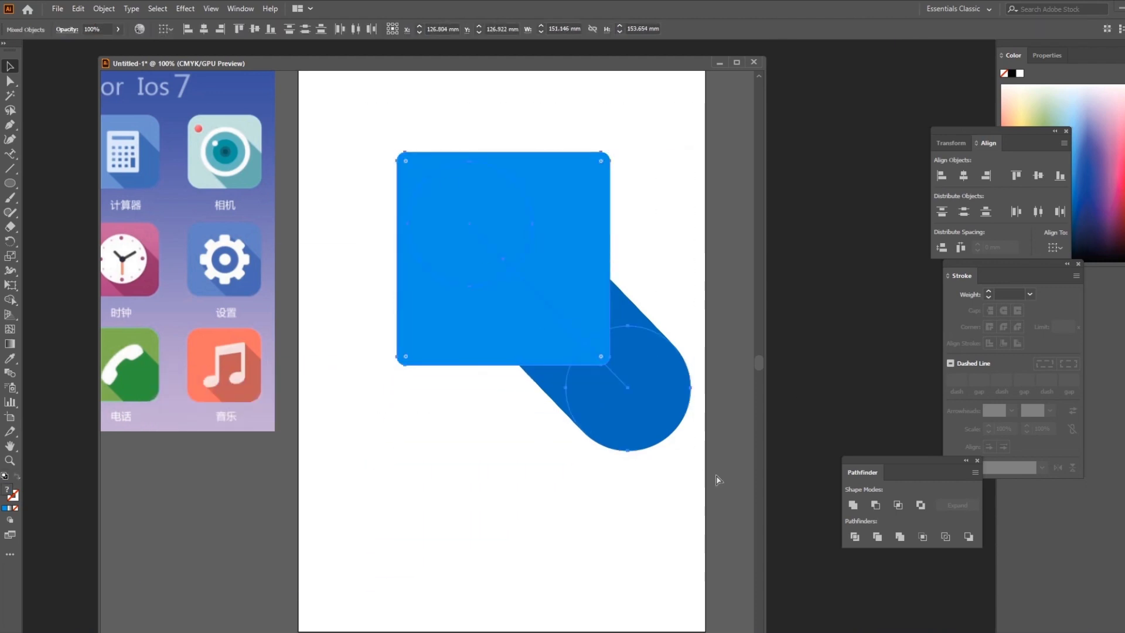
pyautogui.hotkey('ctrl', '7')
pyautogui.click(673, 467)
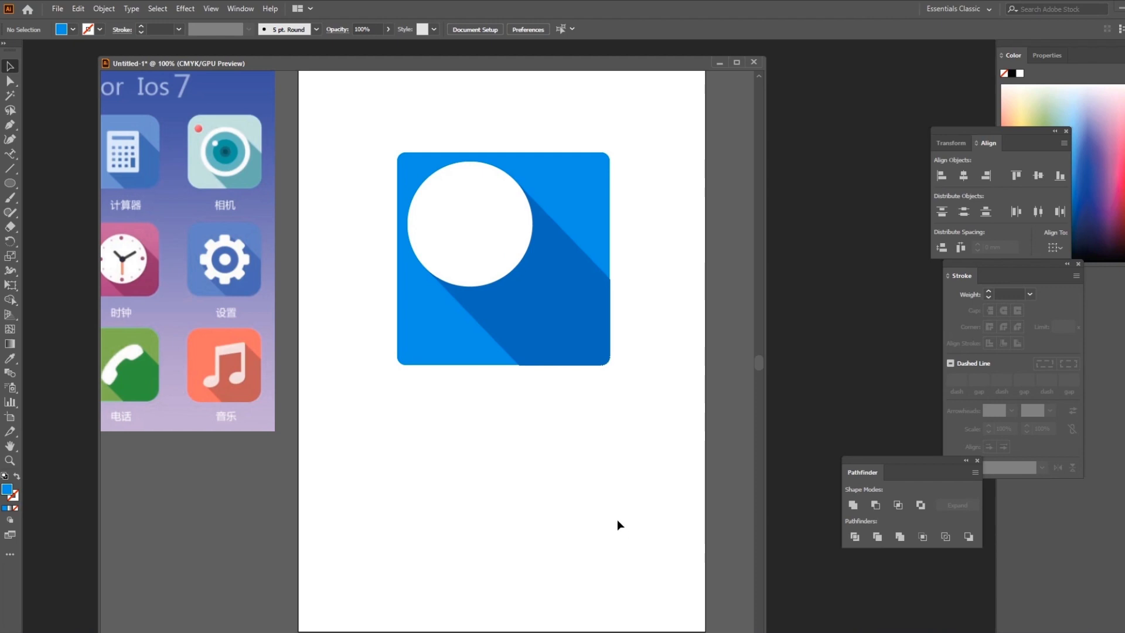
# Delete the finished white-circle icon to clear the artboard
pyautogui.moveTo(385, 331); pyautogui.dragTo(515, 313)
pyautogui.moveTo(519, 380); pyautogui.dragTo(655, 338)
pyautogui.press('Delete')
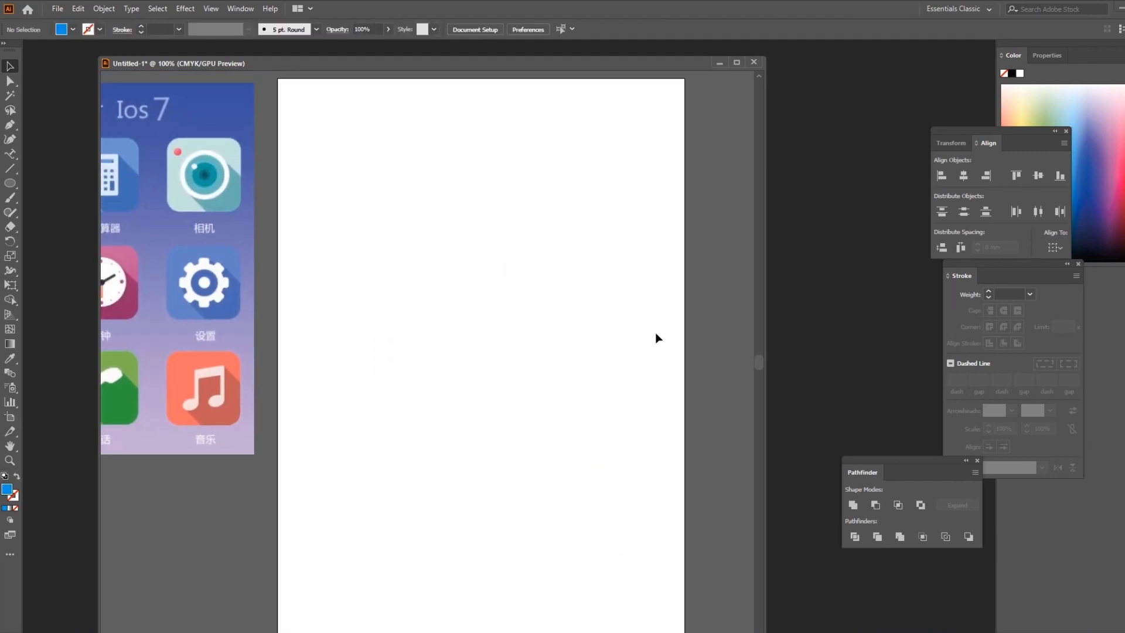
pyautogui.moveTo(322, 135); pyautogui.dragTo(696, 533)
pyautogui.scroll(-2, 427, 356)
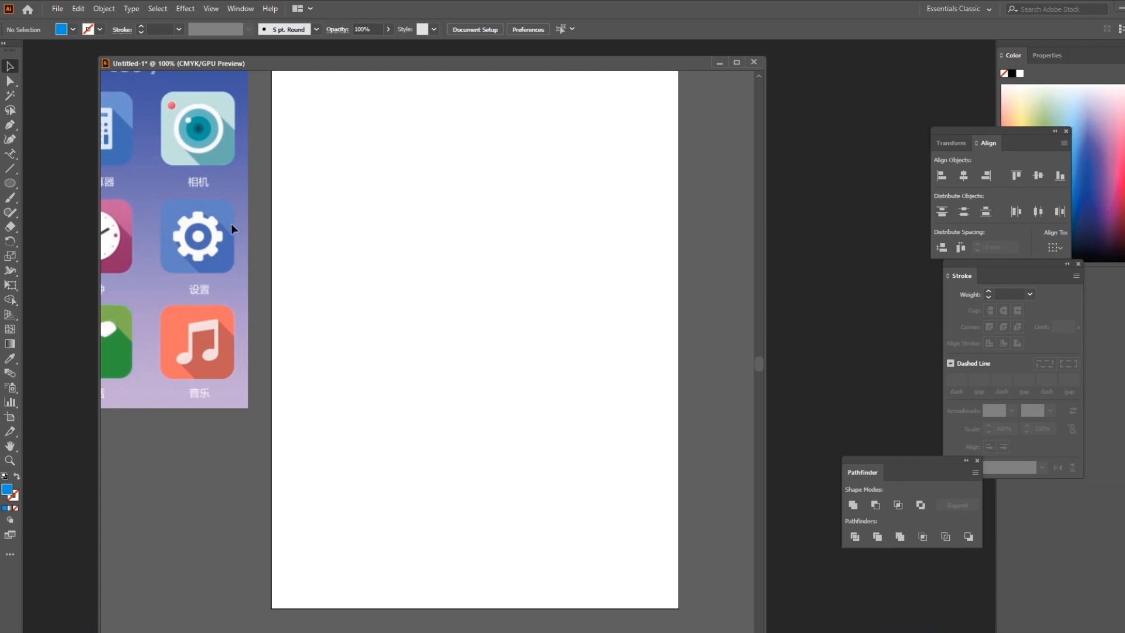
pyautogui.moveTo(9, 188); pyautogui.dragTo(79, 199)
pyautogui.moveTo(342, 151); pyautogui.dragTo(584, 386)
pyautogui.hotkey('ctrl', 'z')
# Draw a blue square about 149 mm wide on the upper artboard and round its corners to about 20 mm
pyautogui.moveTo(19, 181); pyautogui.dragTo(39, 183)
pyautogui.moveTo(345, 154); pyautogui.dragTo(633, 300)
pyautogui.moveTo(625, 162); pyautogui.dragTo(596, 193)
pyautogui.click(8, 64)
pyautogui.moveTo(518, 279); pyautogui.dragTo(552, 285)
pyautogui.hotkey('ctrl', 'shift', 'a')
pyautogui.scroll(-1, 515, 394)
pyautogui.click(326, 282)
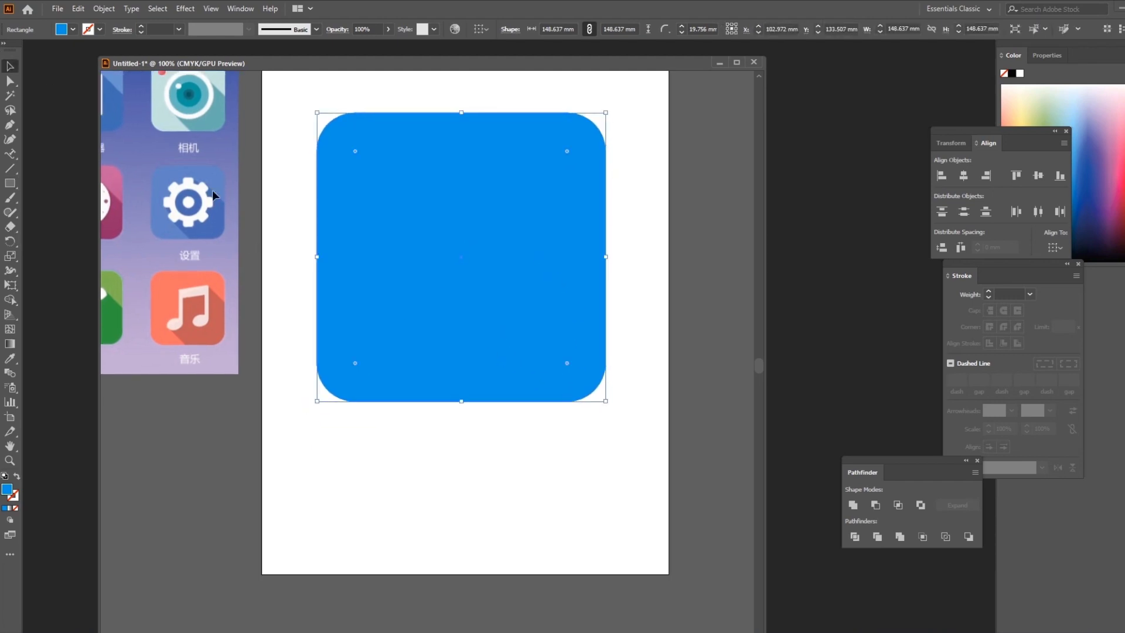
# Draw a circle about 84 mm in diameter, fill it white and place it near the blue square's centre
pyautogui.scroll(2, 508, 274)
pyautogui.click(9, 184)
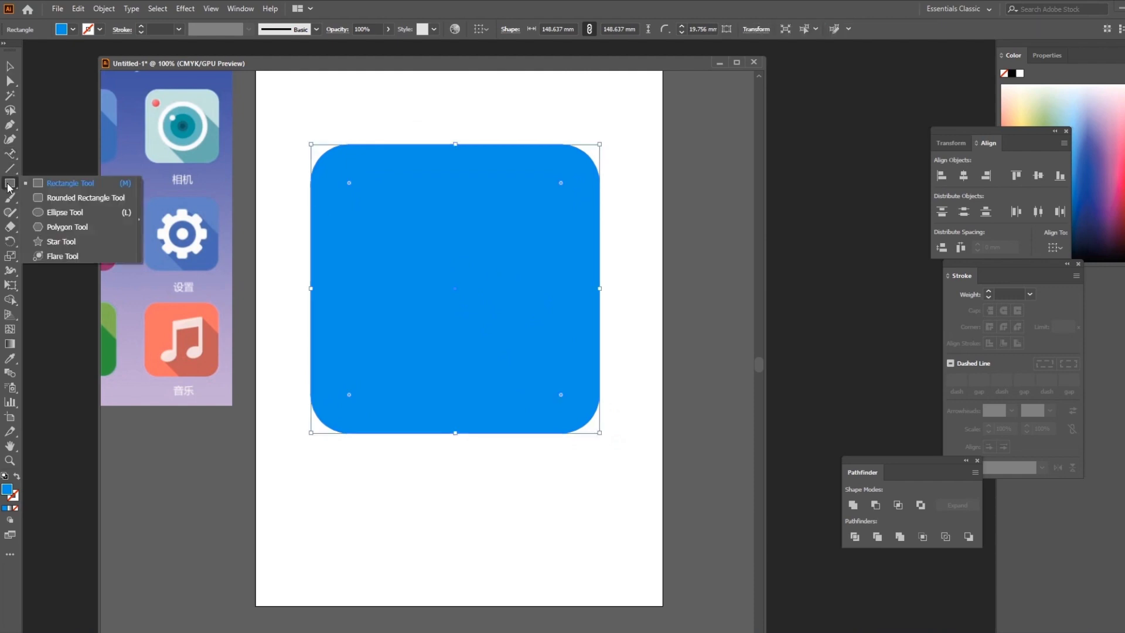
pyautogui.click(61, 212)
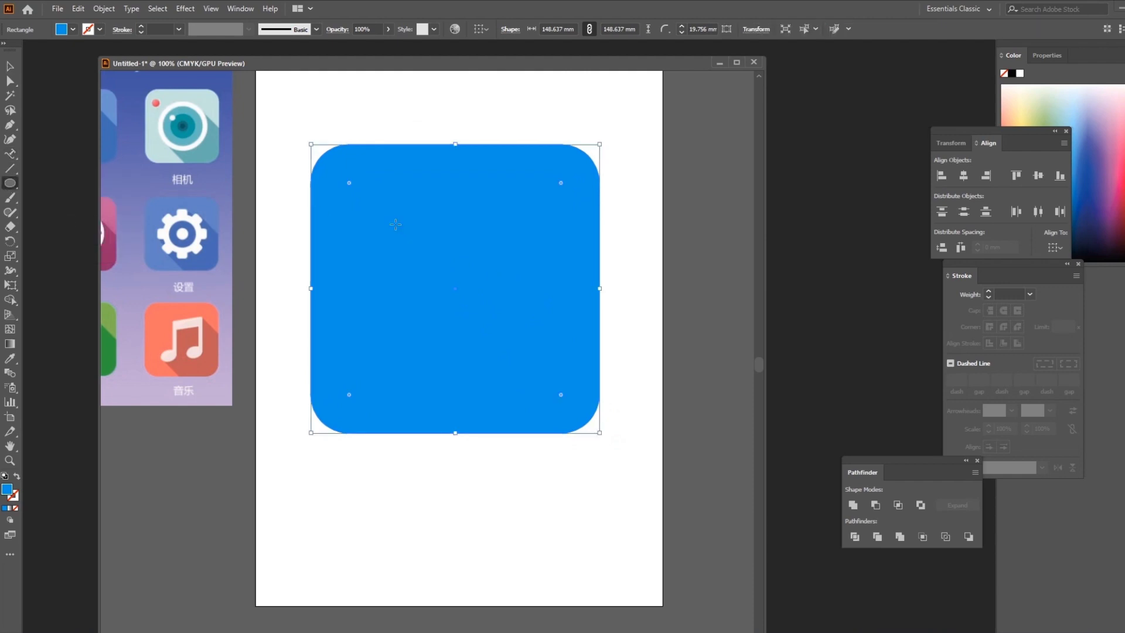
pyautogui.moveTo(395, 224)
pyautogui.mouseDown()
pyautogui.moveTo(534, 371)
pyautogui.moveTo(557, 354)
pyautogui.mouseUp()
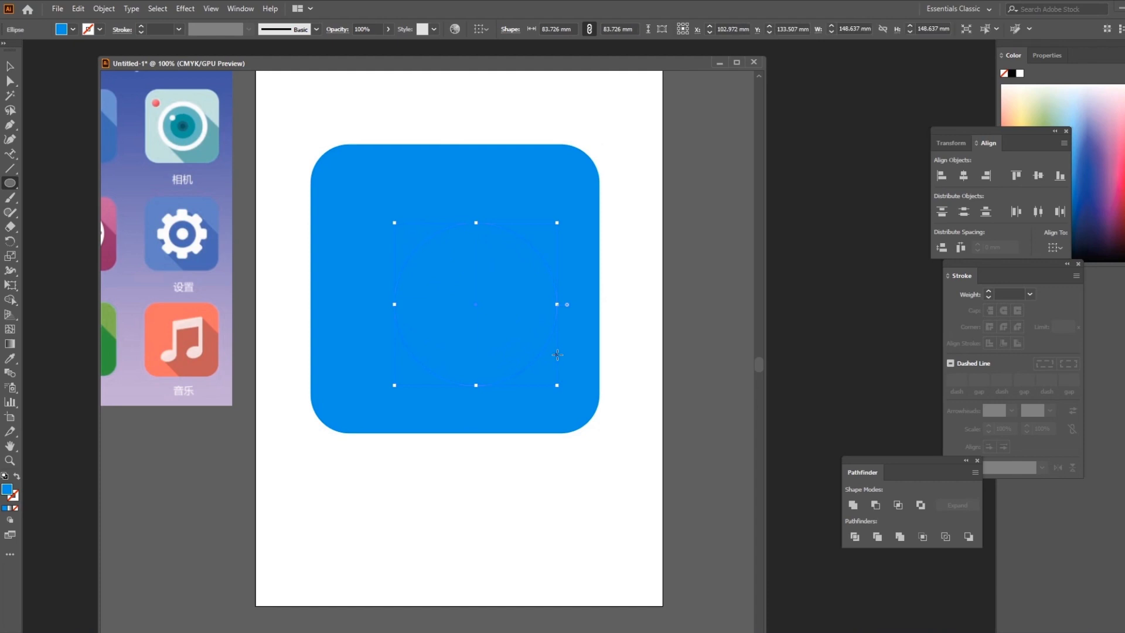
pyautogui.click(63, 29)
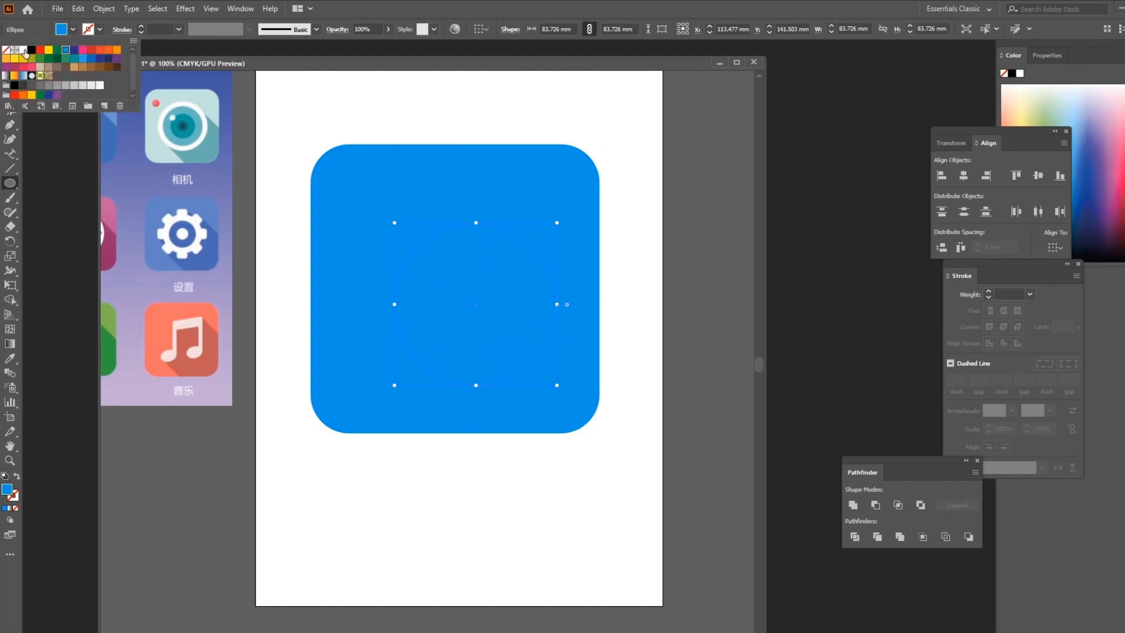
pyautogui.click(25, 54)
pyautogui.click(10, 66)
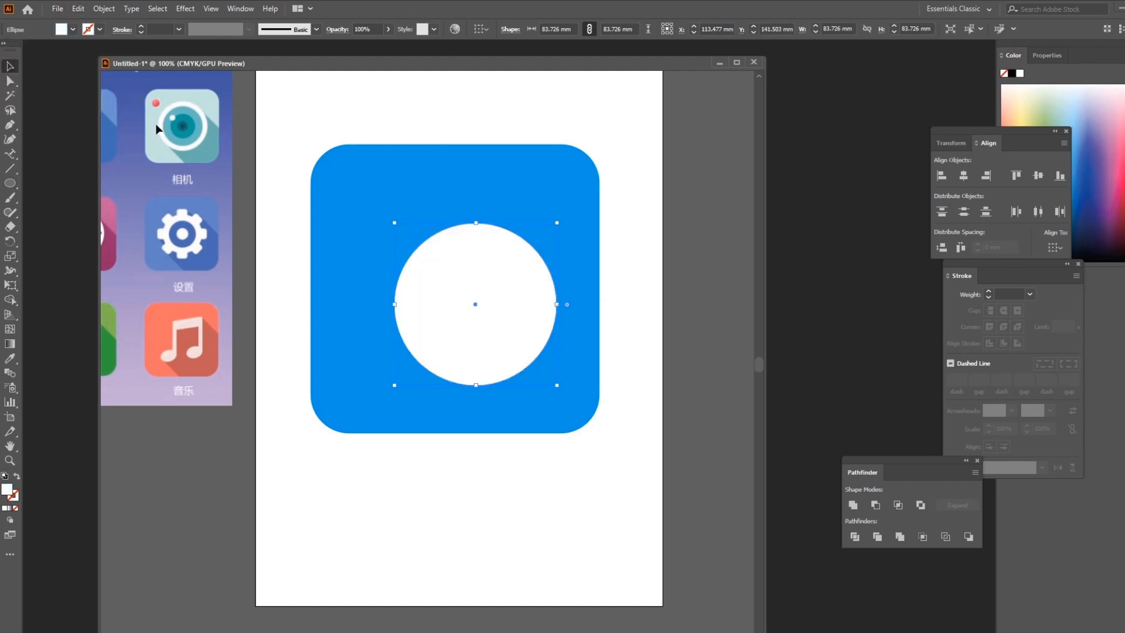
pyautogui.moveTo(491, 300); pyautogui.dragTo(472, 306)
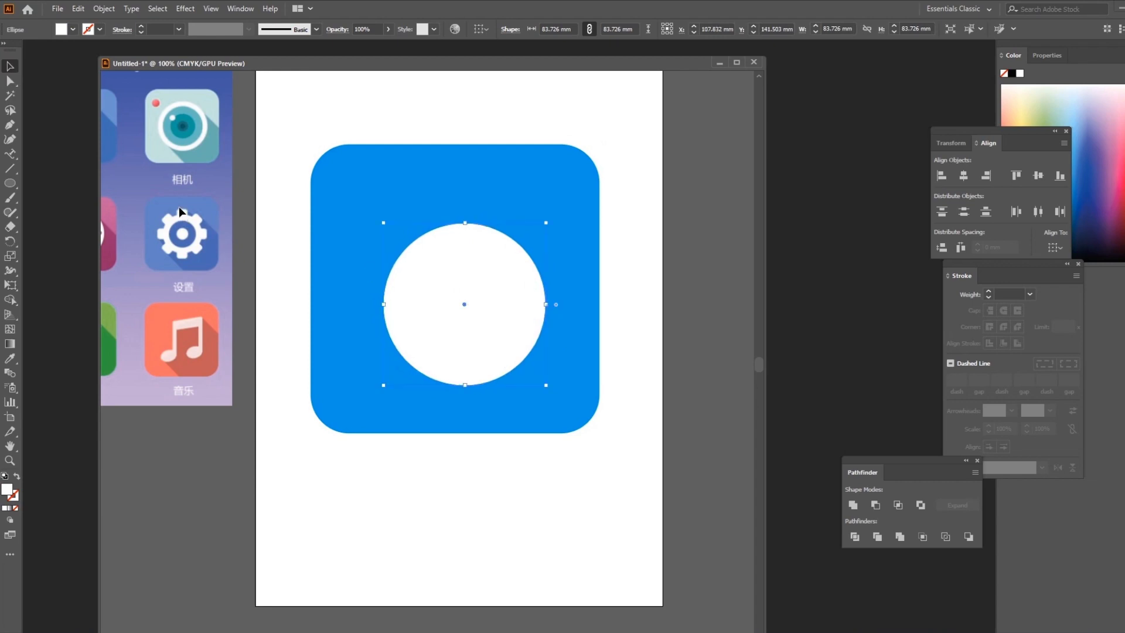
# Draw a white rectangle about 15 x 20 mm with 3.8 mm rounded corners on the circle's top edge, centred horizontally on the circle
pyautogui.moveTo(10, 183); pyautogui.dragTo(53, 181)
pyautogui.moveTo(452, 223)
pyautogui.mouseDown()
pyautogui.moveTo(485, 243)
pyautogui.moveTo(471, 211)
pyautogui.mouseUp()
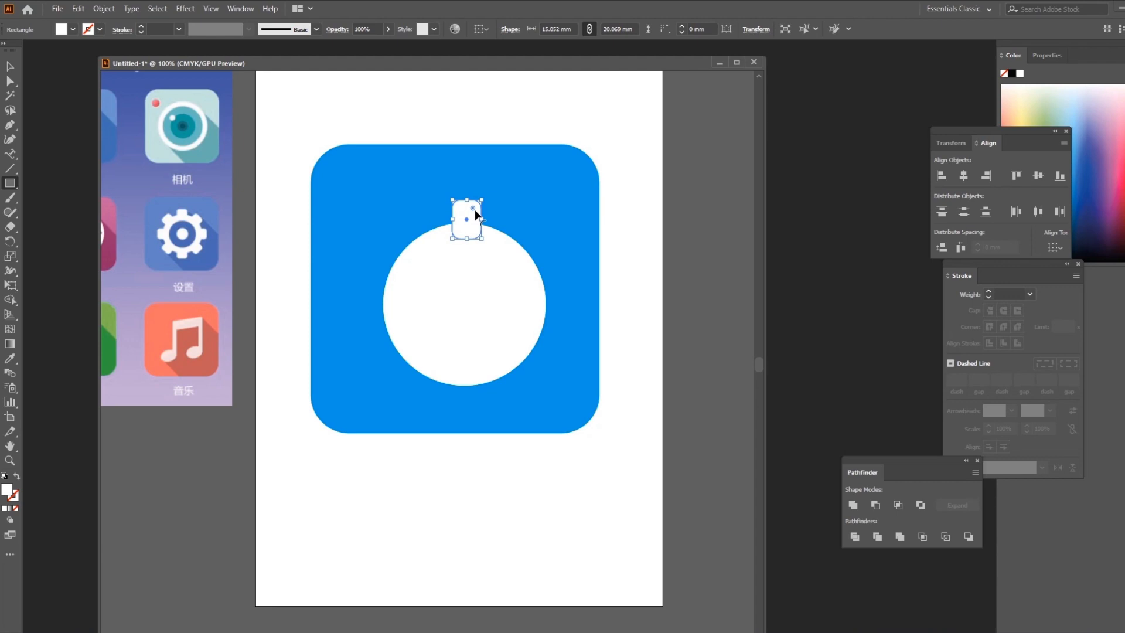
pyautogui.press('v')
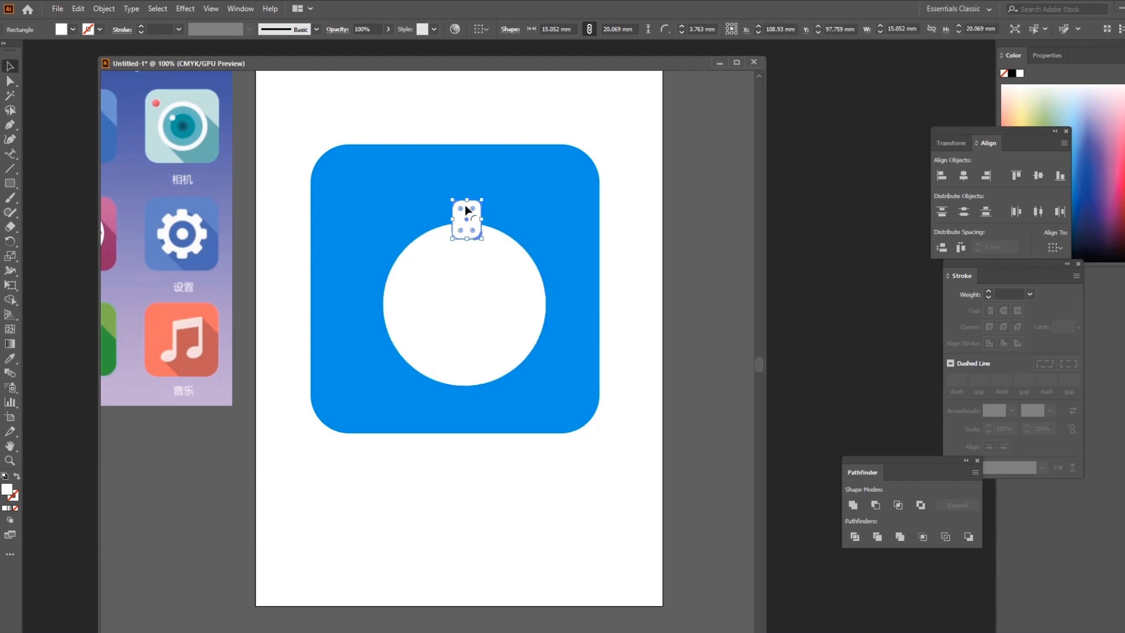
pyautogui.moveTo(465, 210); pyautogui.dragTo(463, 206)
pyautogui.keyDown('shift'); pyautogui.click(480, 293); pyautogui.keyUp('shift')
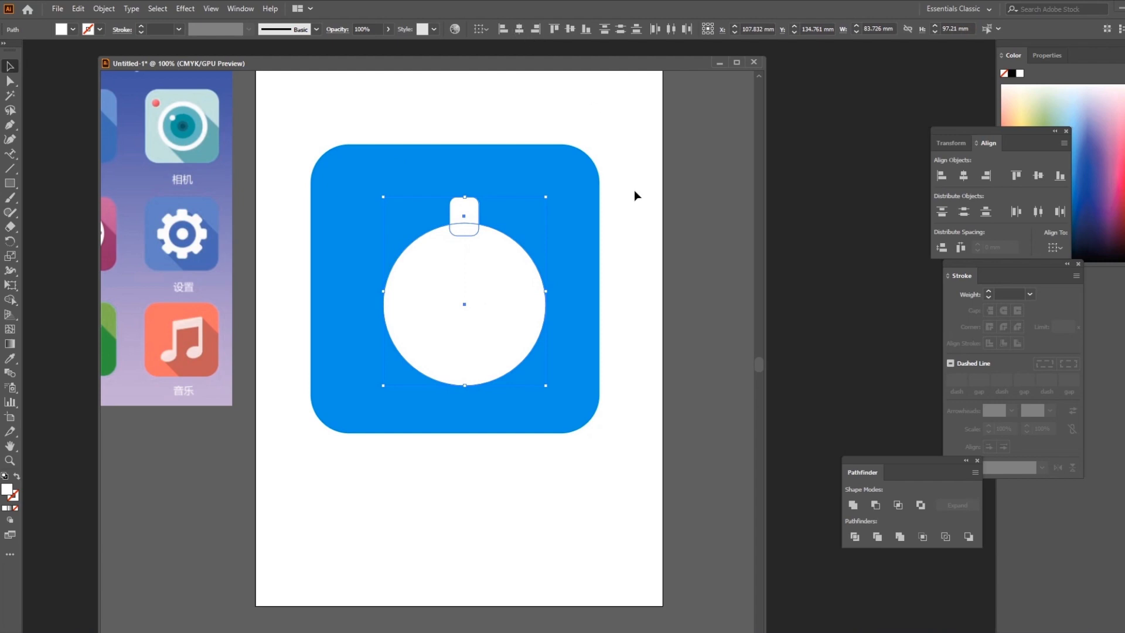
pyautogui.click(520, 96)
# Make a copy of the small white tooth rotated 30° about the circle's centre
pyautogui.click(468, 212)
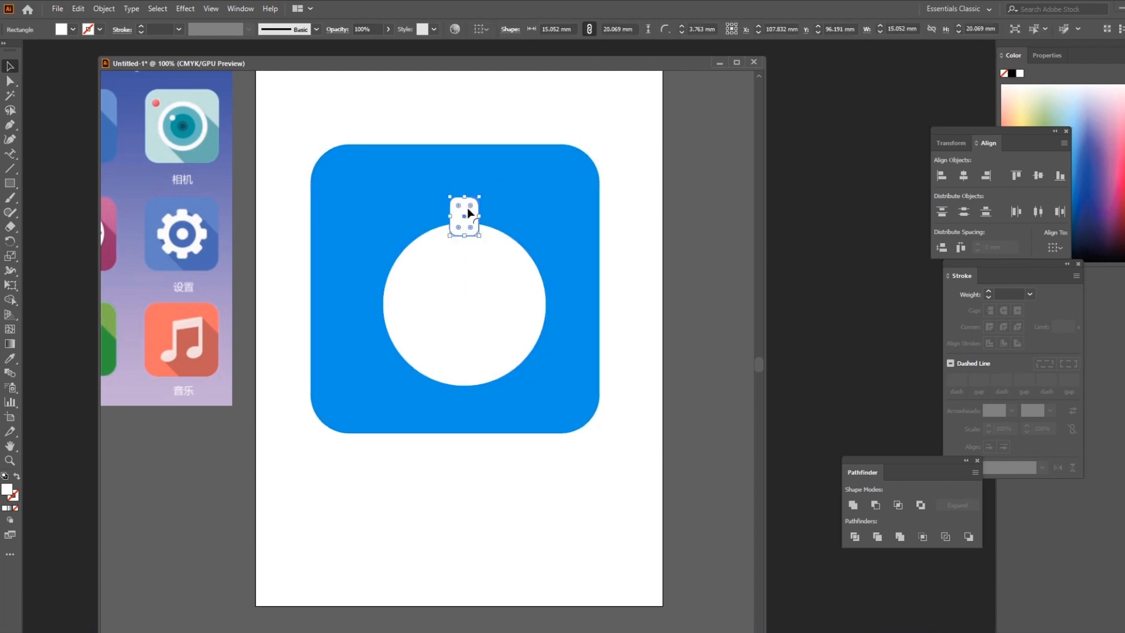
pyautogui.click(9, 241)
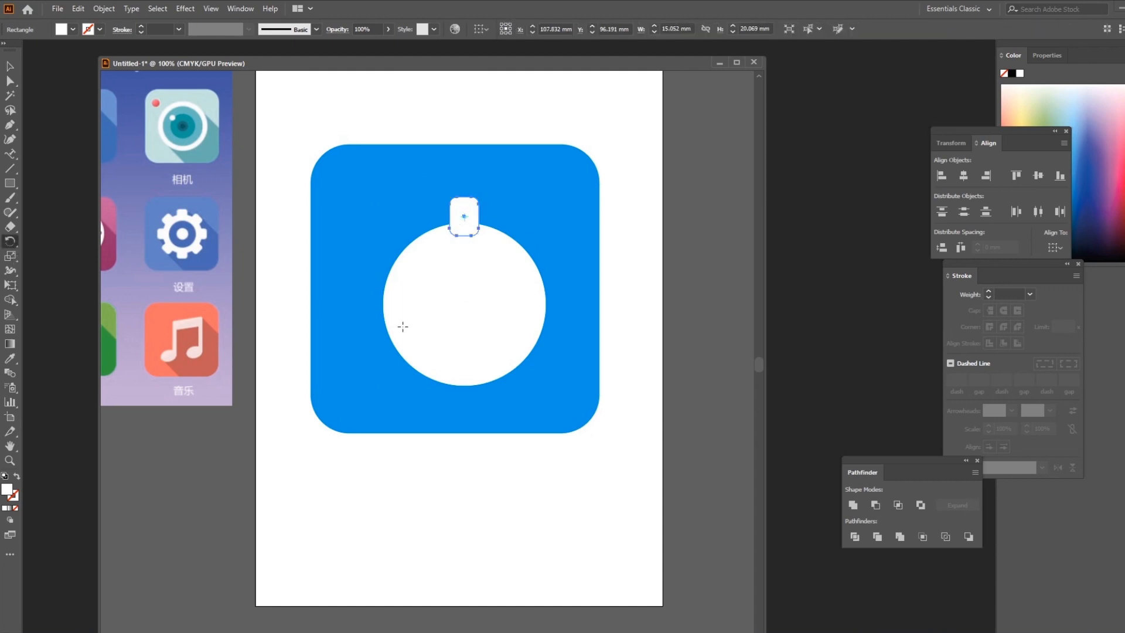
pyautogui.keyDown('alt'); pyautogui.click(465, 304); pyautogui.keyUp('alt')
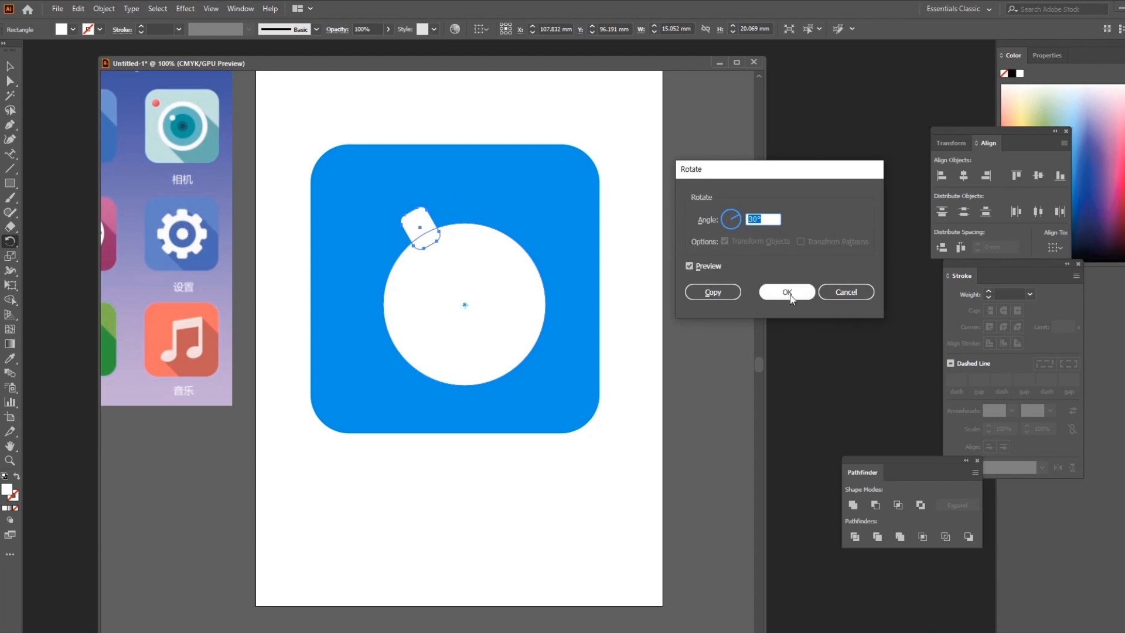
pyautogui.click(713, 293)
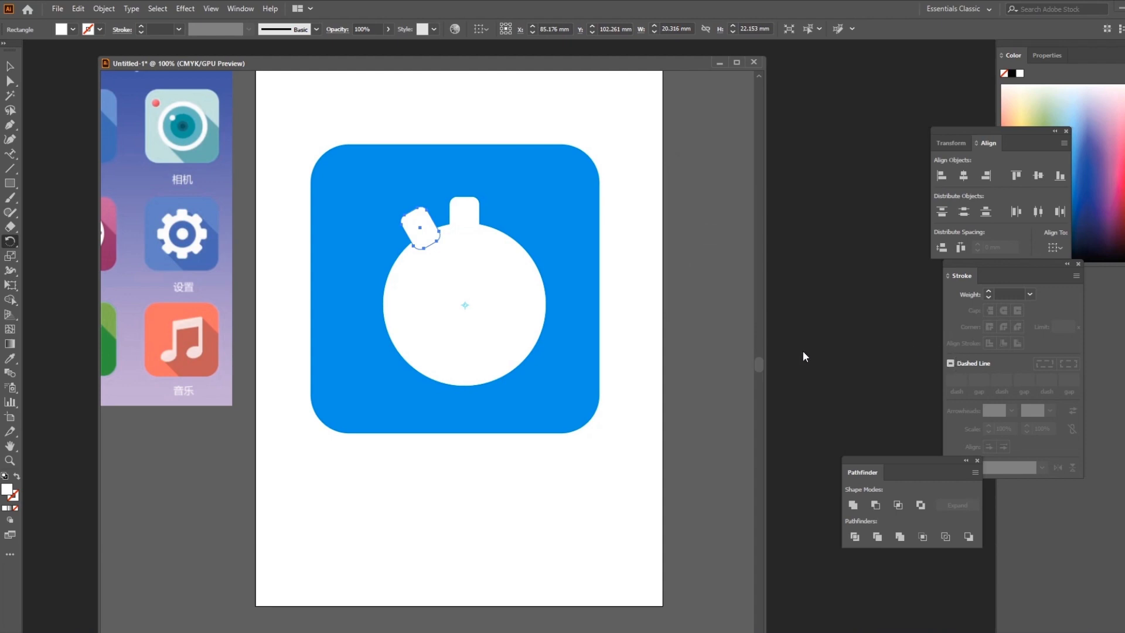
# Repeat the rotated copy ten times to complete a ring of twelve teeth around the circle
pyautogui.hotkey('ctrl', 'd')
pyautogui.hotkey('ctrl', 'd')
pyautogui.hotkey('ctrl', 'd')
pyautogui.hotkey('ctrl', 'd')
pyautogui.hotkey('ctrl', 'd')
pyautogui.hotkey('ctrl', 'd')
pyautogui.hotkey('ctrl', 'd')
pyautogui.hotkey('ctrl', 'd')
pyautogui.hotkey('ctrl', 'd')
pyautogui.hotkey('ctrl', 'd')
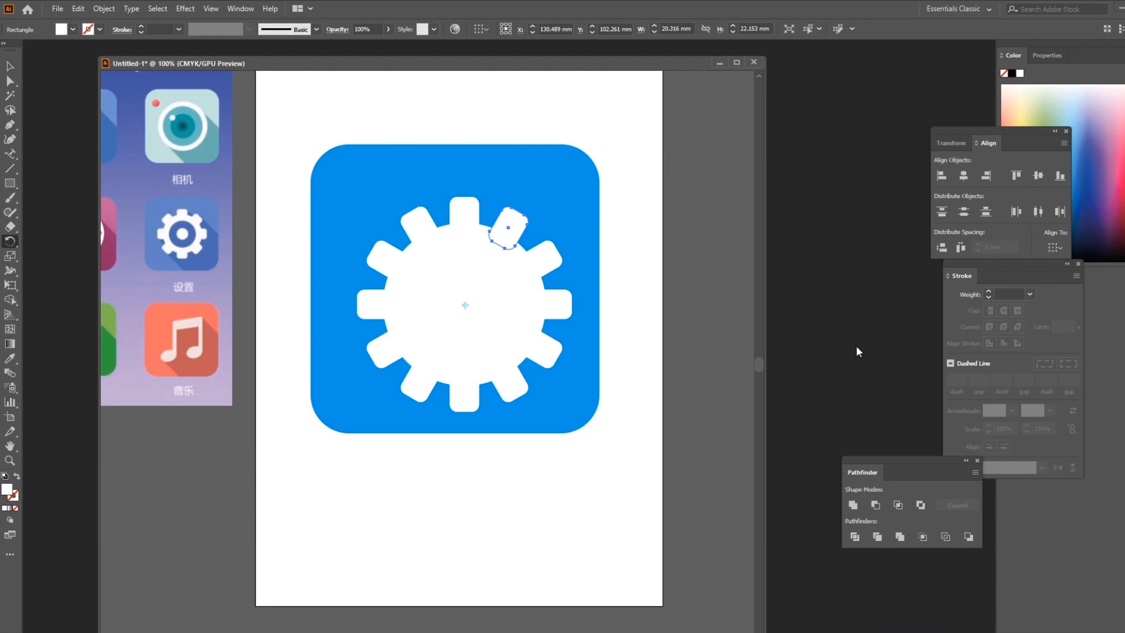
pyautogui.click(10, 66)
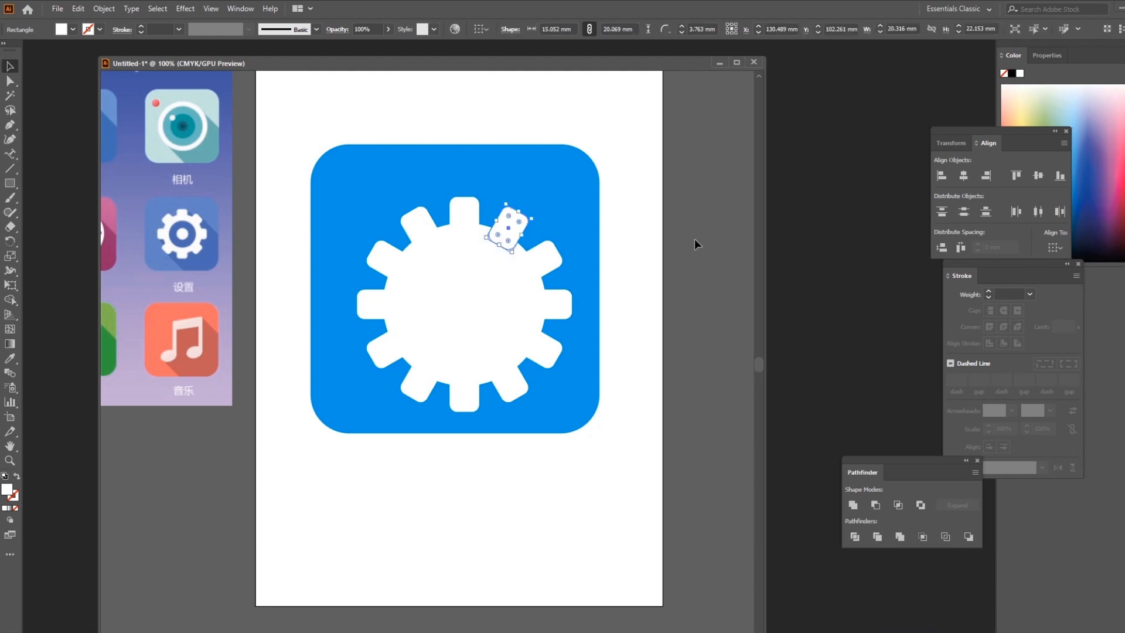
# Make a concentric copy of the large white circle scaled down to about 62 mm in diameter and centre it vertically with the original
pyautogui.click(457, 293)
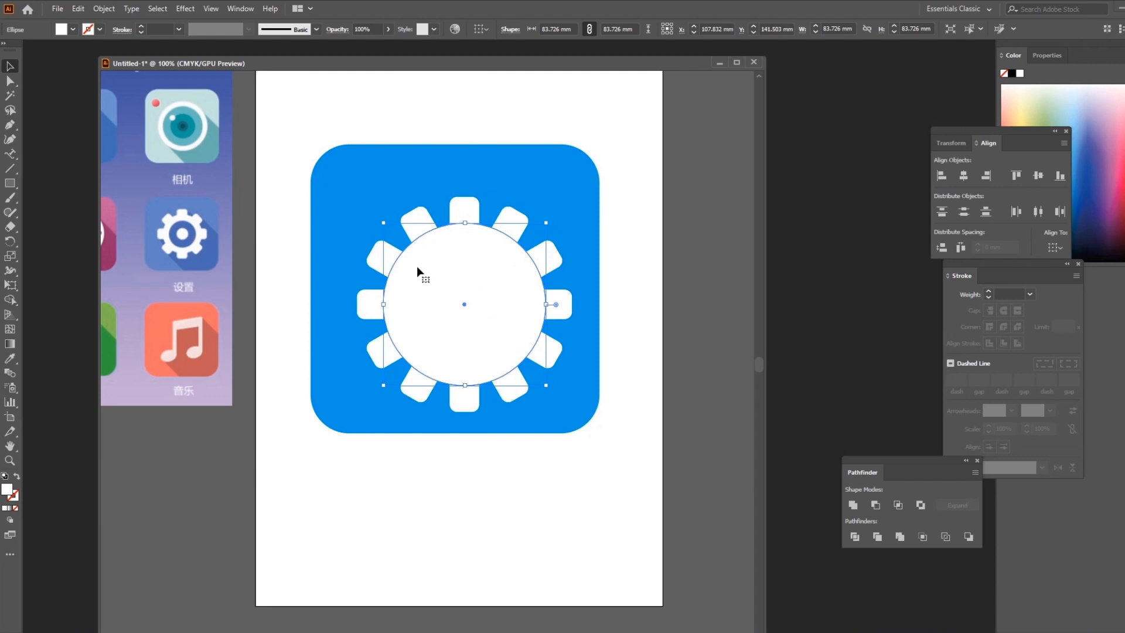
pyautogui.moveTo(510, 294); pyautogui.dragTo(526, 316)
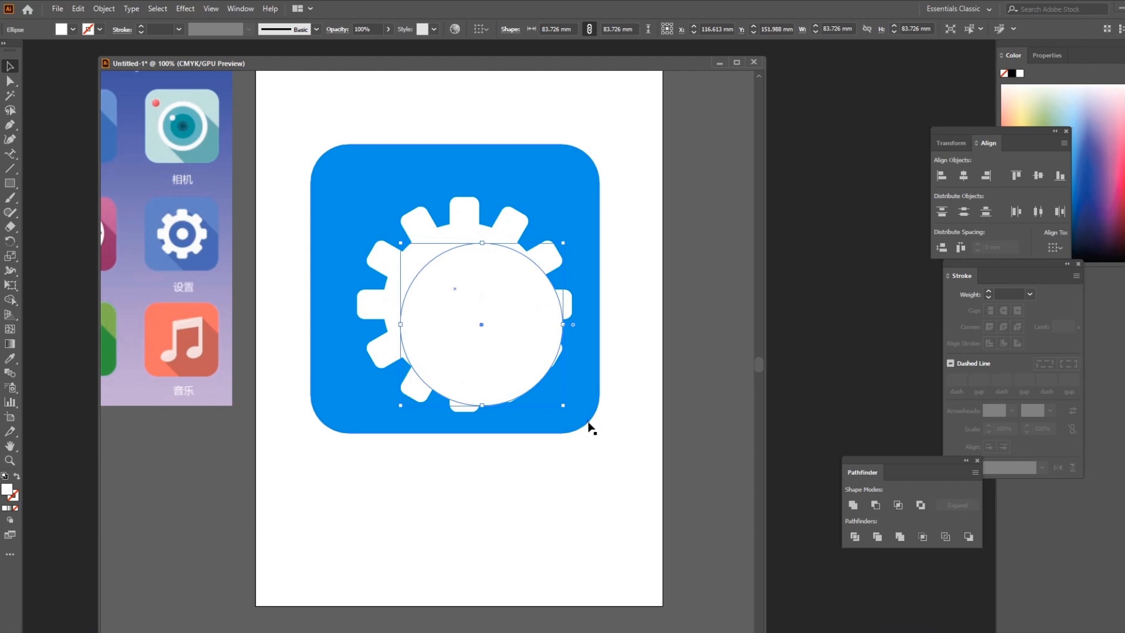
pyautogui.moveTo(563, 405); pyautogui.dragTo(520, 362)
pyautogui.moveTo(490, 289); pyautogui.dragTo(490, 286)
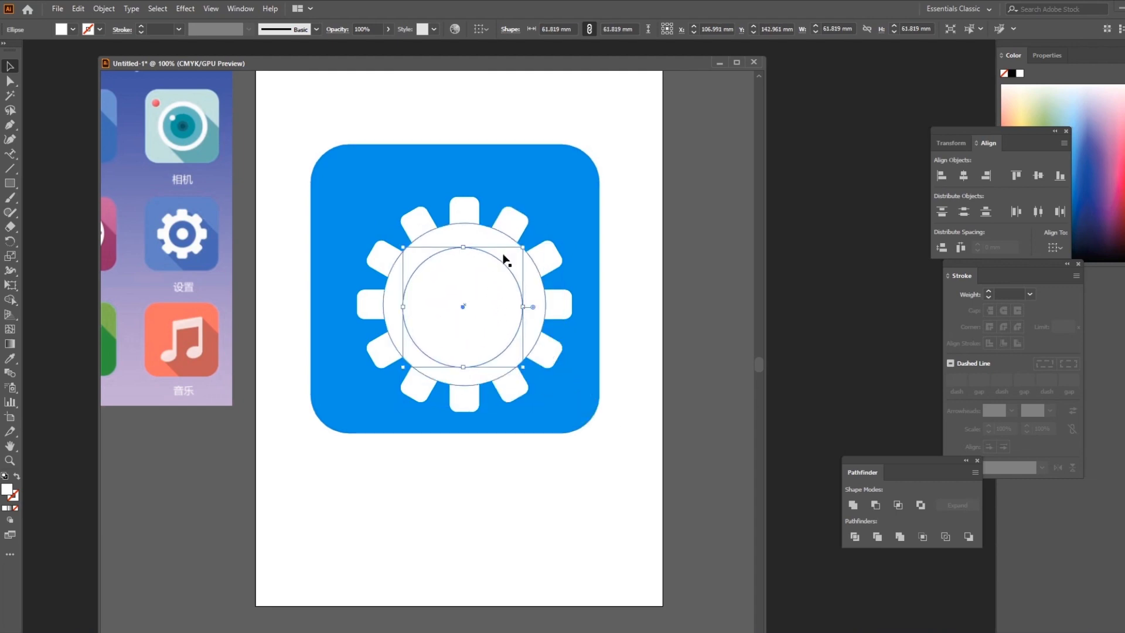
pyautogui.keyDown('shift'); pyautogui.click(501, 257); pyautogui.keyUp('shift')
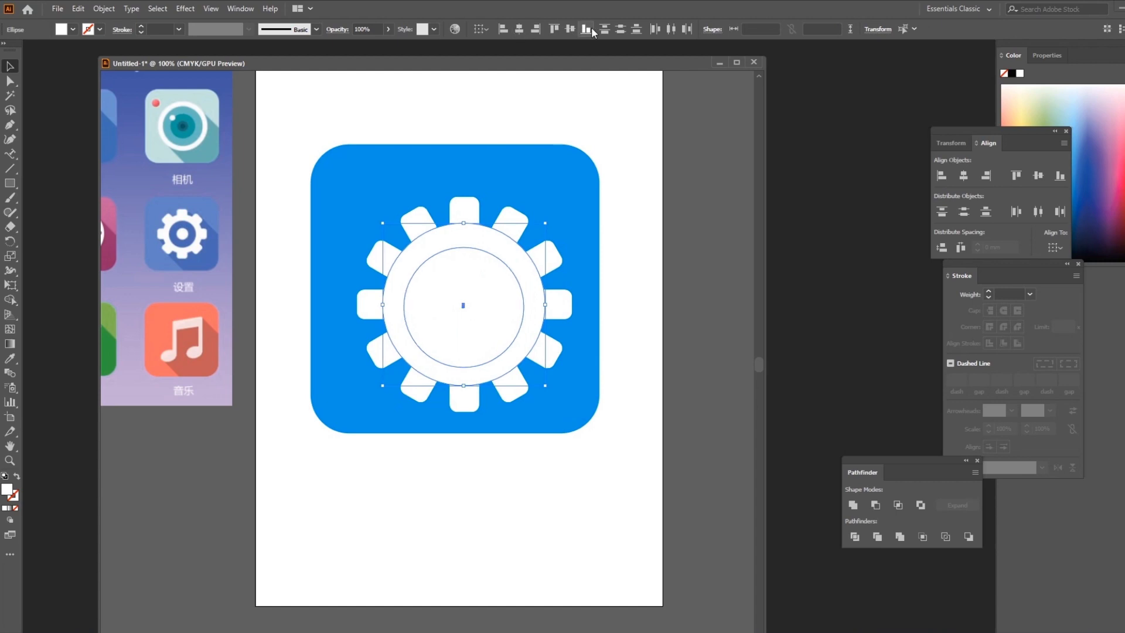
pyautogui.click(572, 30)
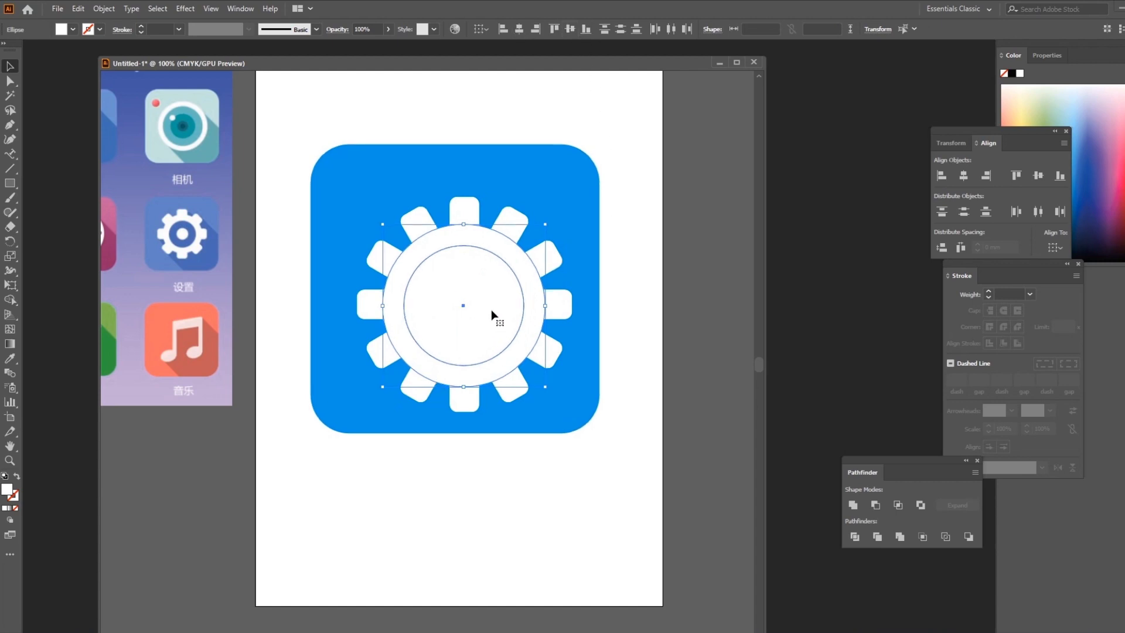
pyautogui.click(648, 317)
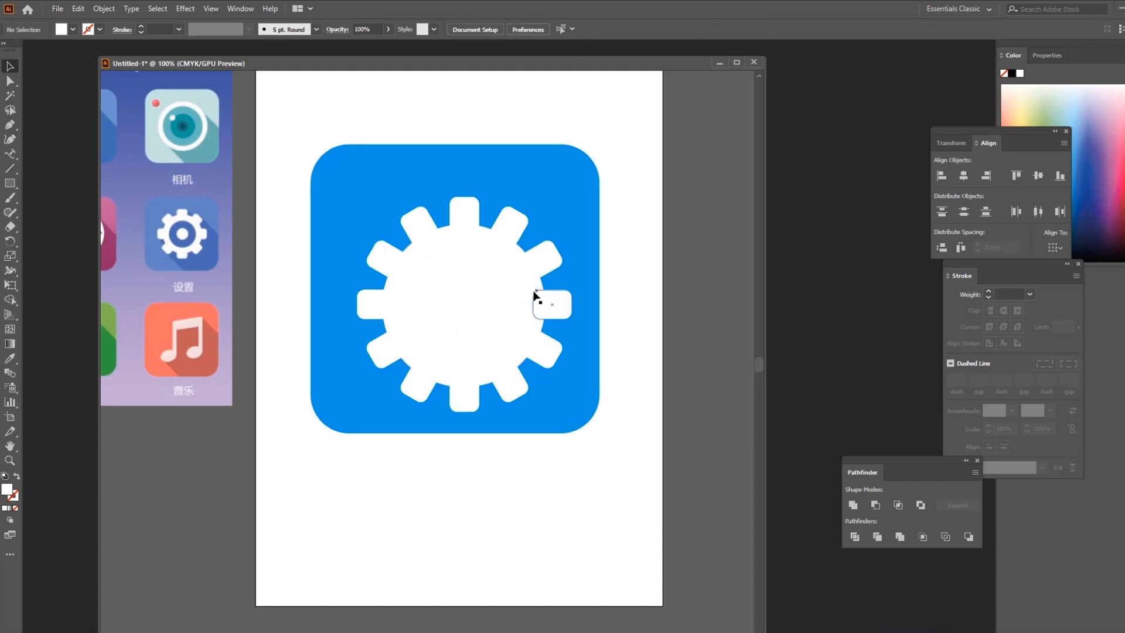
# Give the inner circle no fill and a white stroke
pyautogui.click(520, 295)
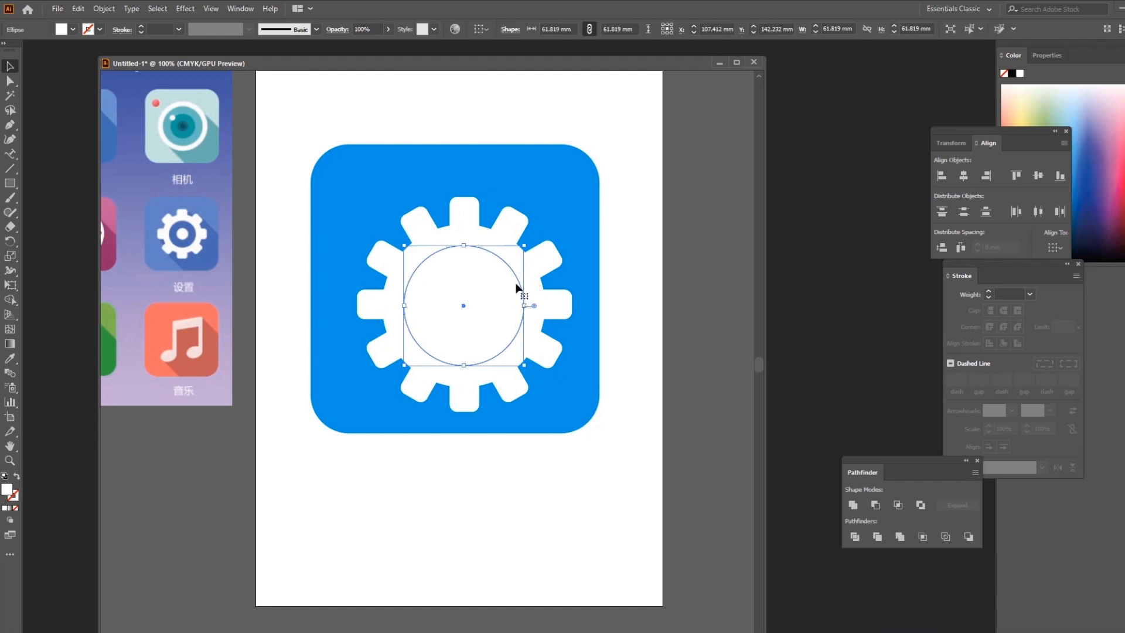
pyautogui.click(73, 29)
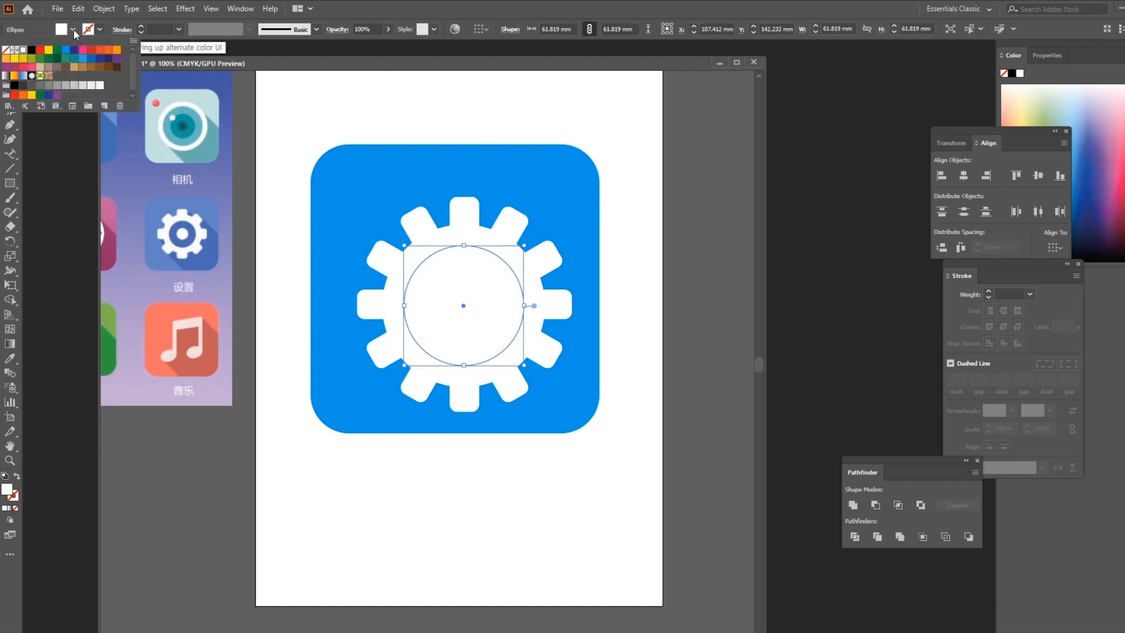
pyautogui.click(7, 50)
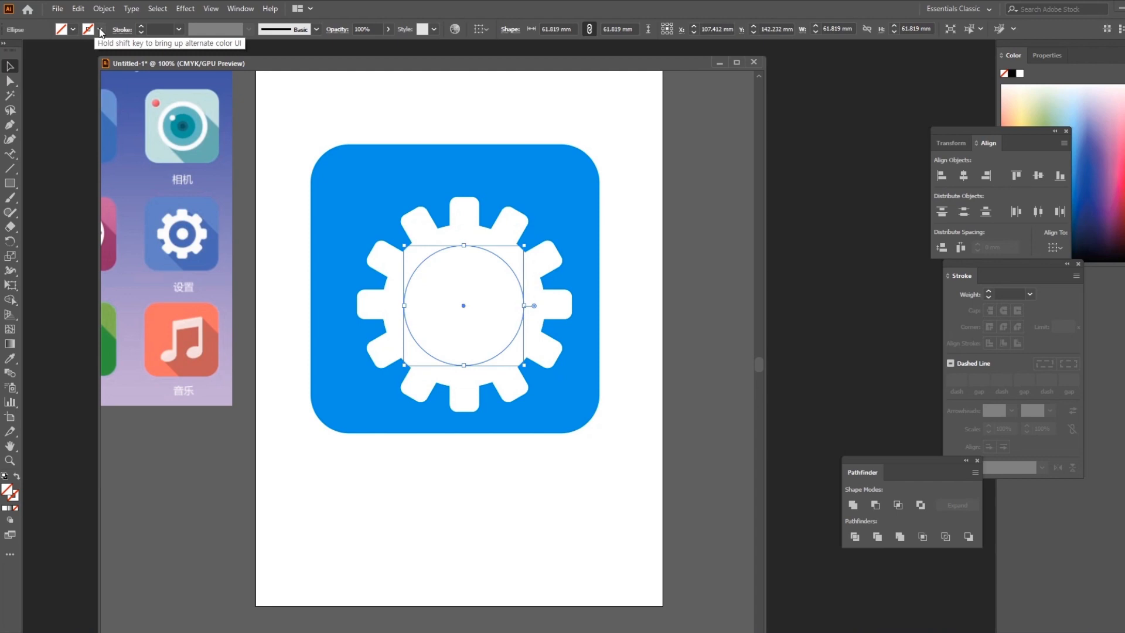
pyautogui.click(100, 29)
pyautogui.click(23, 50)
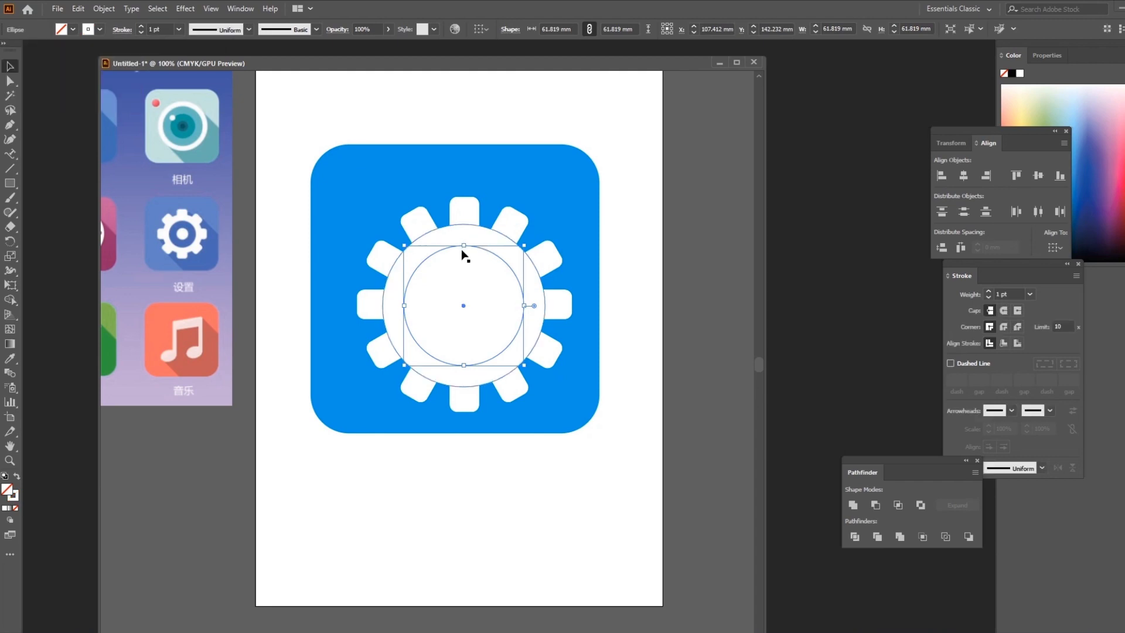
# Cut the inner circle out of the large white circle with the Shape Builder tool to leave a ring
pyautogui.click(435, 296)
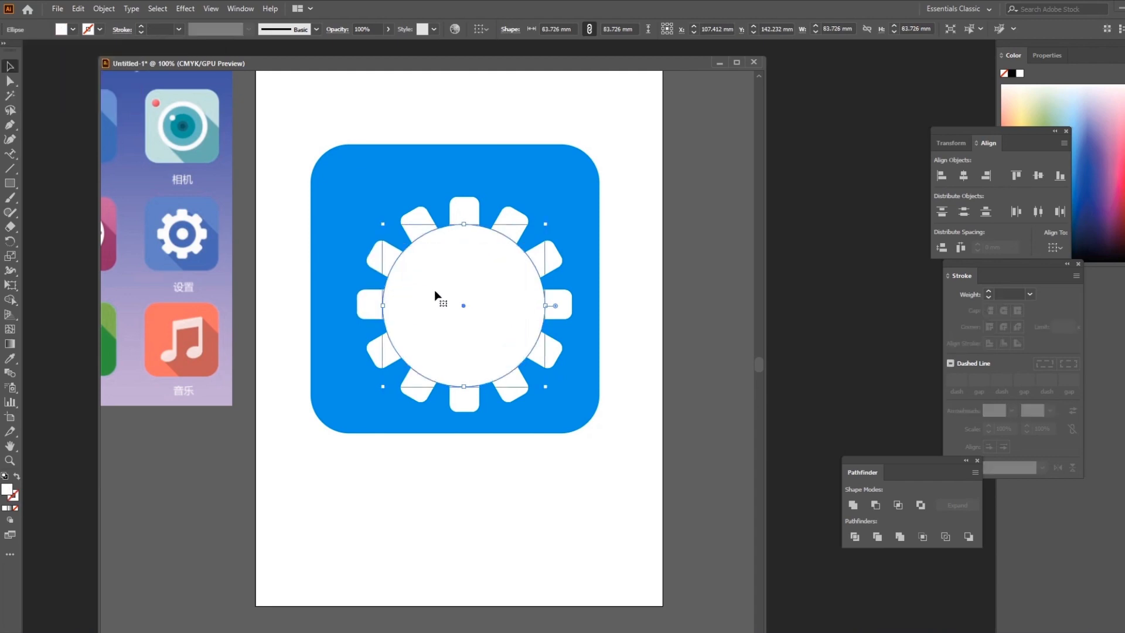
pyautogui.click(415, 333)
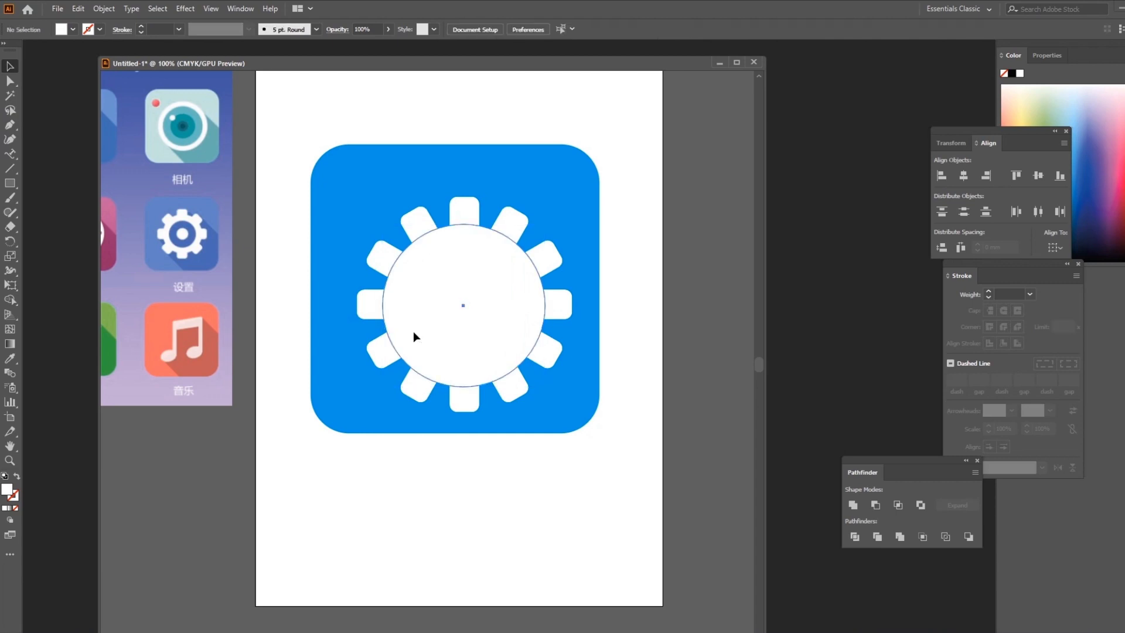
pyautogui.keyDown('shift'); pyautogui.click(410, 340); pyautogui.keyUp('shift')
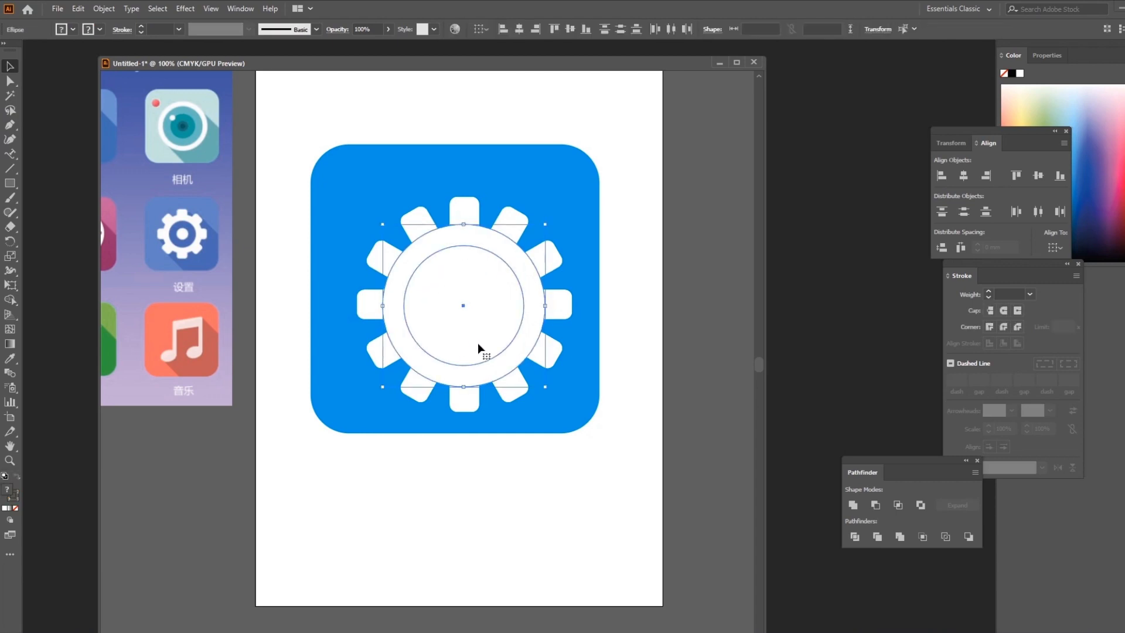
pyautogui.click(12, 301)
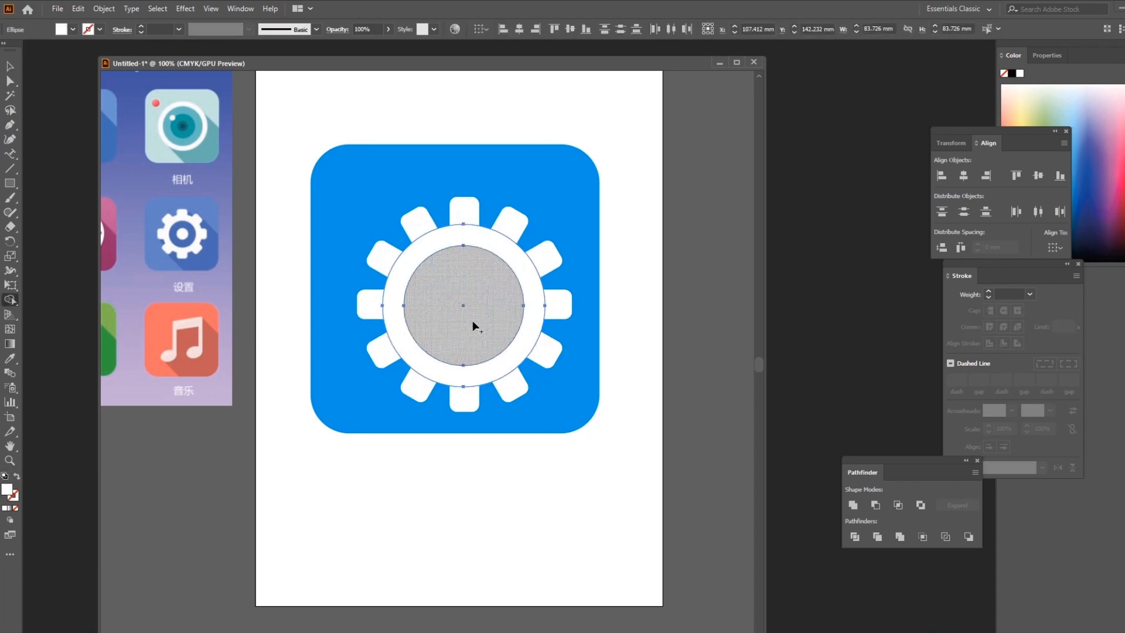
pyautogui.keyDown('alt'); pyautogui.click(469, 302); pyautogui.keyUp('alt')
pyautogui.click(10, 66)
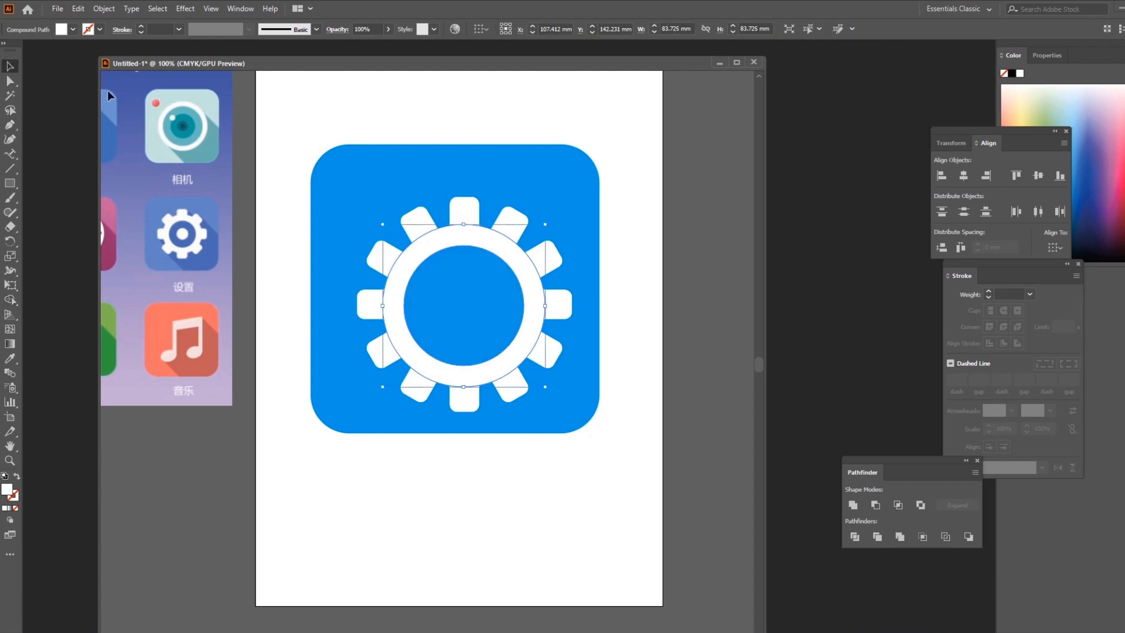
pyautogui.click(676, 237)
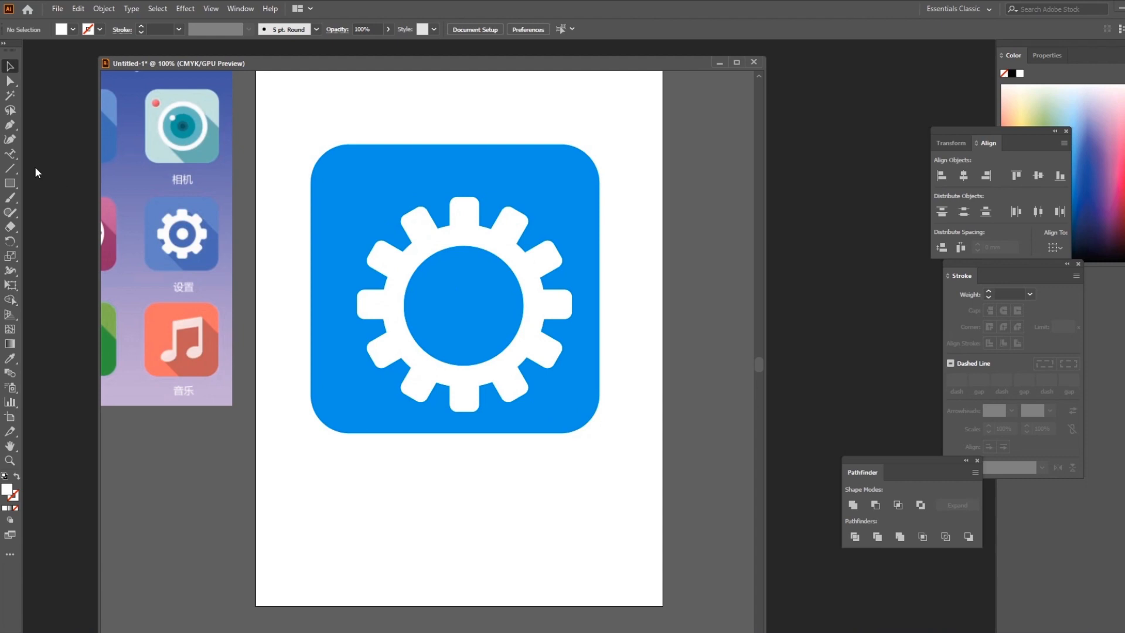
# Draw a white circle about 19 mm in diameter and place it outside the artboard below the reference image
pyautogui.click(10, 183)
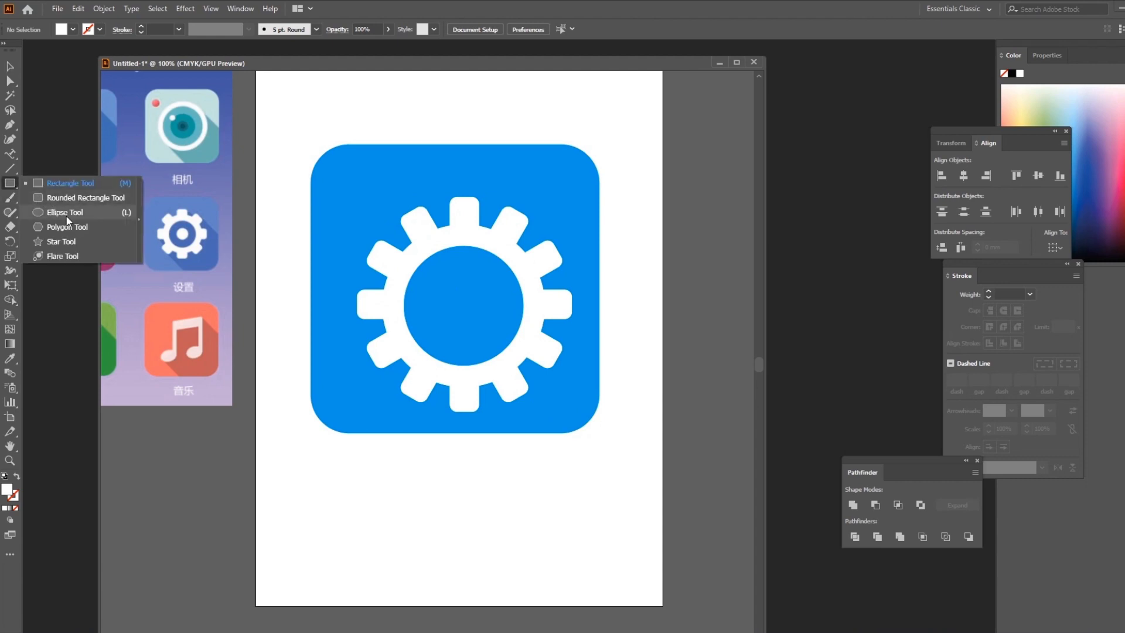
pyautogui.press('Escape')
pyautogui.click(12, 180)
pyautogui.click(57, 212)
pyautogui.moveTo(456, 295)
pyautogui.mouseDown()
pyautogui.moveTo(492, 331)
pyautogui.moveTo(473, 308)
pyautogui.moveTo(662, 213)
pyautogui.moveTo(597, 157)
pyautogui.moveTo(219, 226)
pyautogui.moveTo(192, 467)
pyautogui.mouseUp()
pyautogui.click(10, 66)
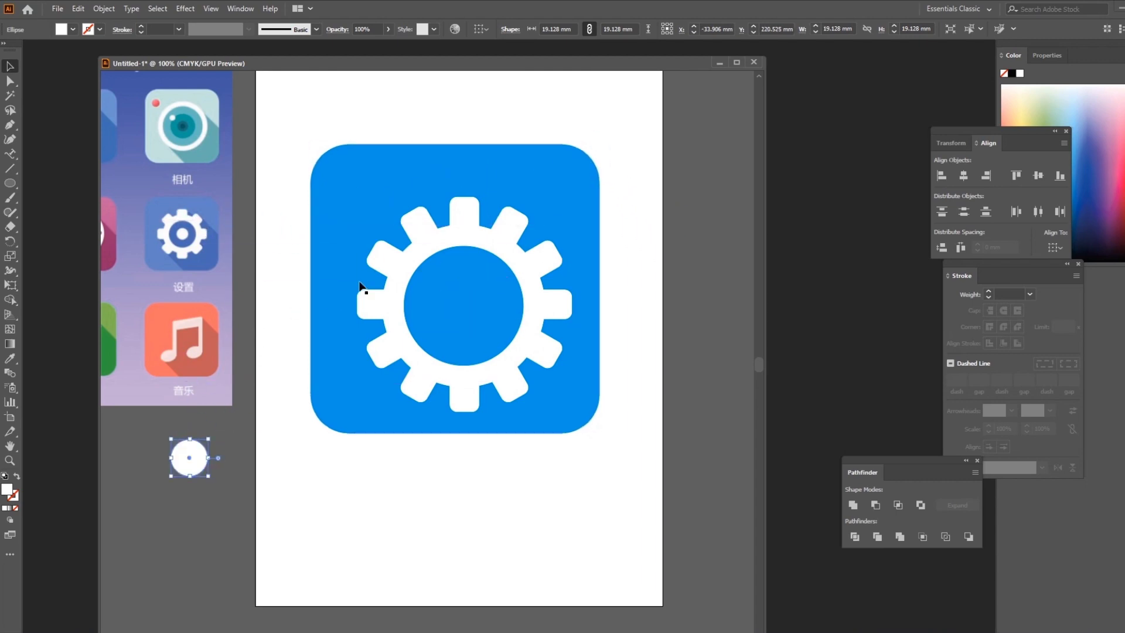
# Move the blue rounded square upward, clear of the white gear pieces
pyautogui.click(396, 262)
pyautogui.click(504, 170)
pyautogui.moveTo(531, 153); pyautogui.dragTo(530, 71)
pyautogui.scroll(5, 613, 440)
pyautogui.moveTo(552, 401); pyautogui.dragTo(542, 202)
pyautogui.scroll(-3, 645, 530)
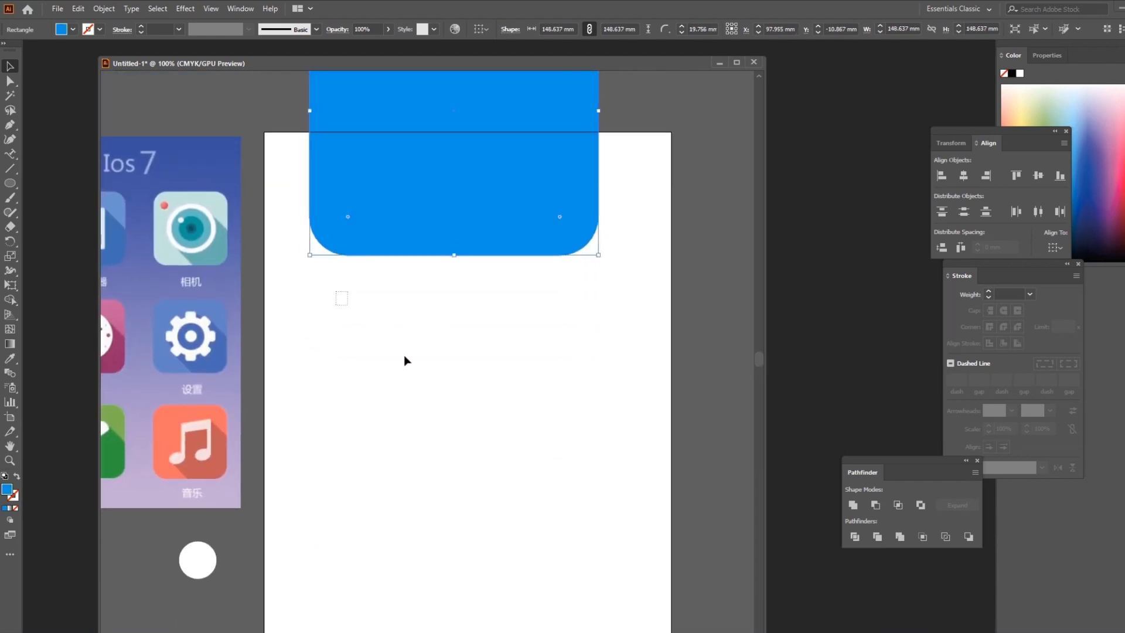
# Unite the ring and all twelve teeth into a single gear shape with Pathfinder
pyautogui.moveTo(339, 293); pyautogui.dragTo(671, 610)
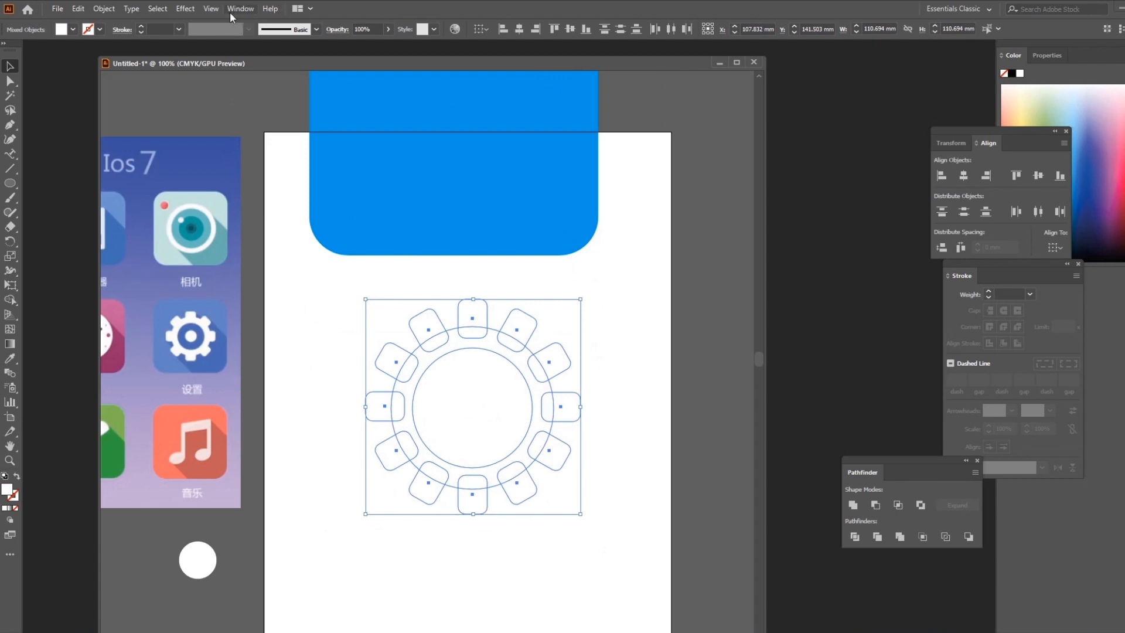
pyautogui.click(158, 8)
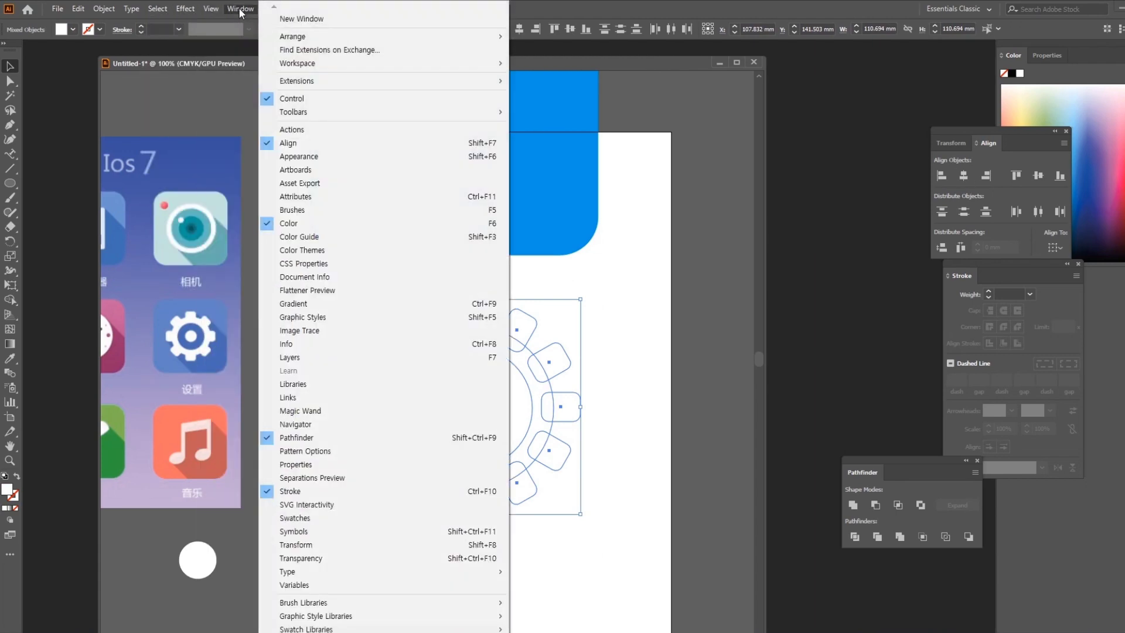
pyautogui.click(842, 409)
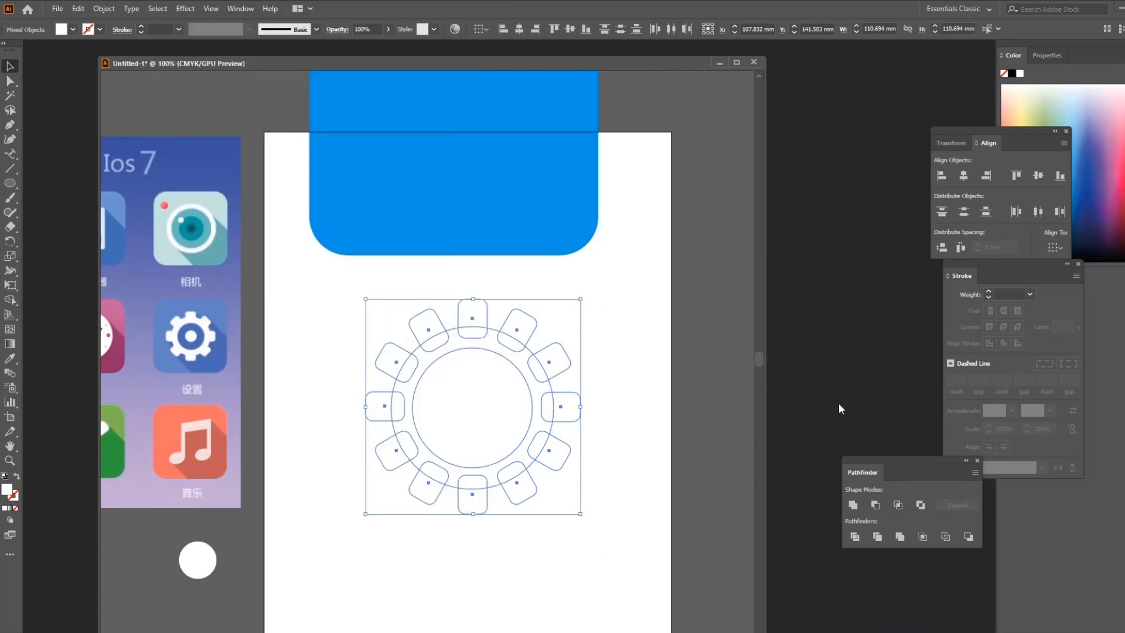
pyautogui.click(853, 505)
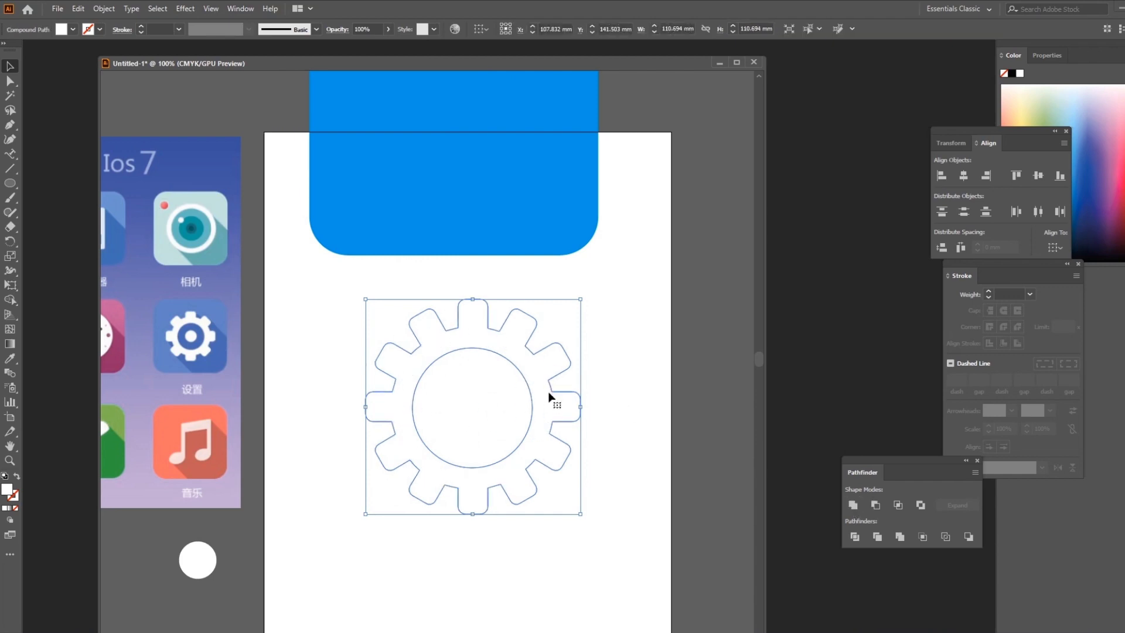
pyautogui.press('a')
pyautogui.hotkey('ctrl', '-')
pyautogui.press('v')
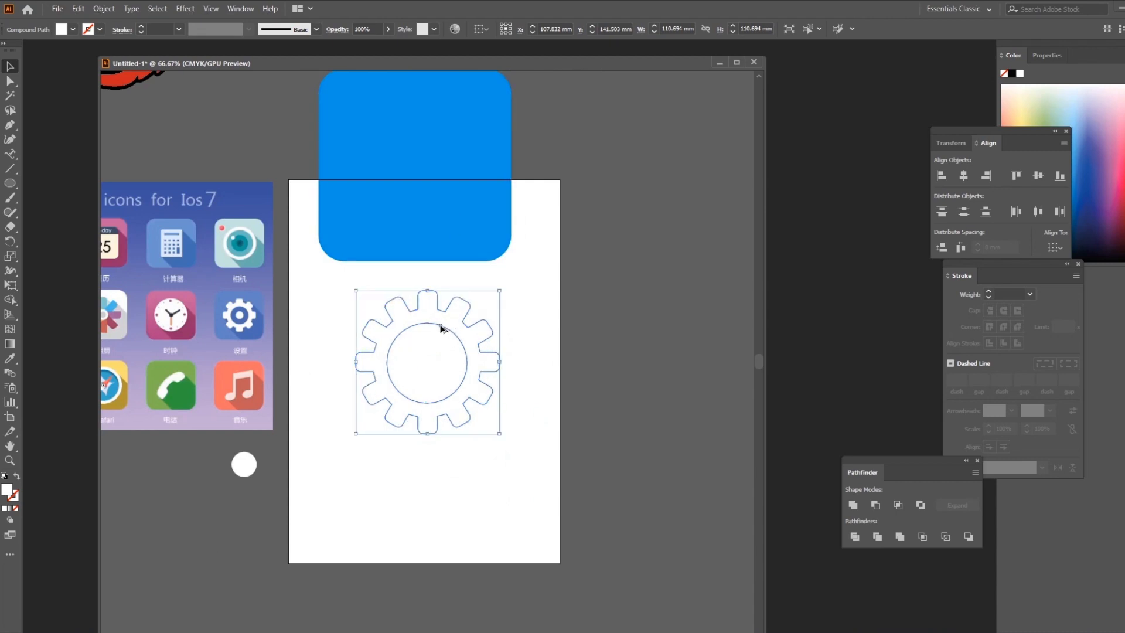
pyautogui.moveTo(444, 326); pyautogui.dragTo(274, 459)
pyautogui.moveTo(194, 499); pyautogui.dragTo(195, 501)
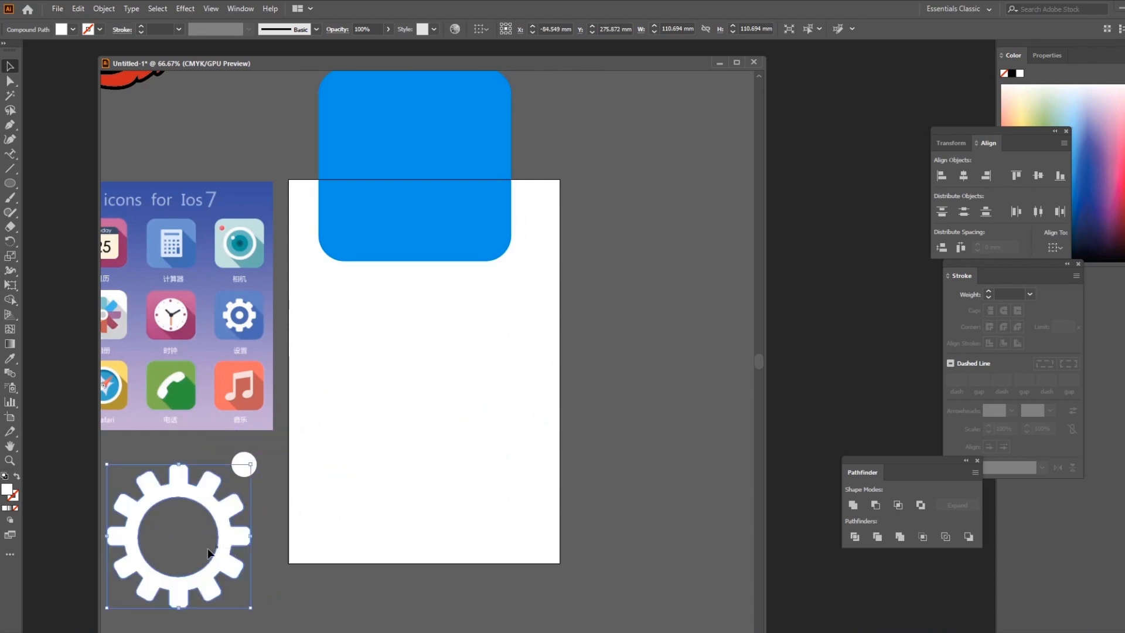
pyautogui.hotkey('ctrl', 'z')
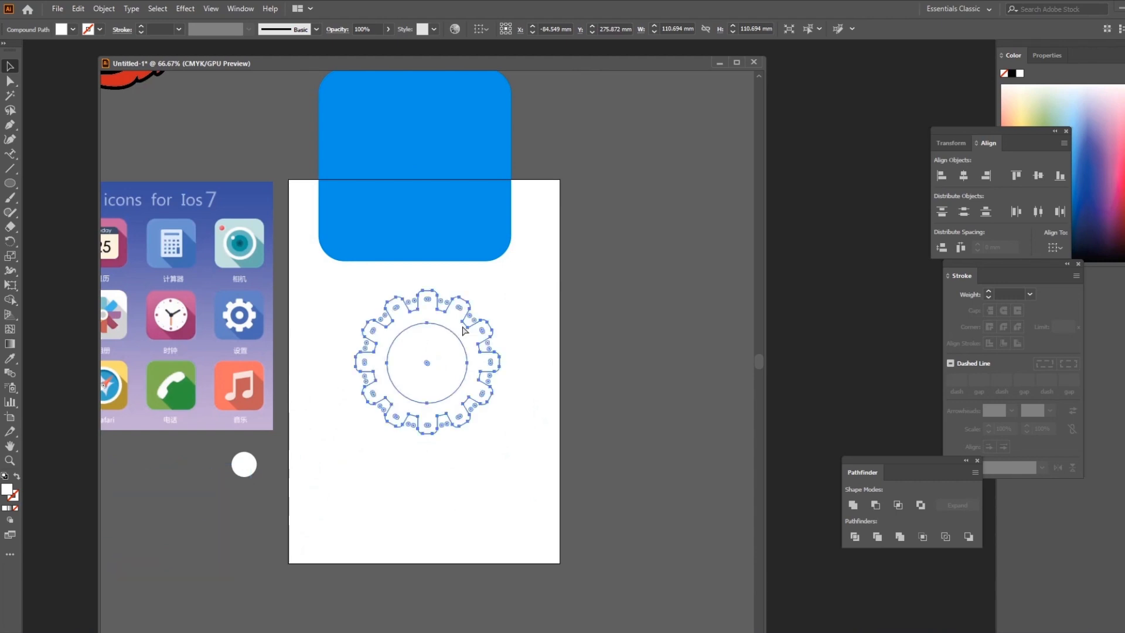
# Move the blue rounded square back down behind the united white gear
pyautogui.scroll(1, 472, 181)
pyautogui.moveTo(477, 208); pyautogui.dragTo(484, 392)
pyautogui.click(484, 393)
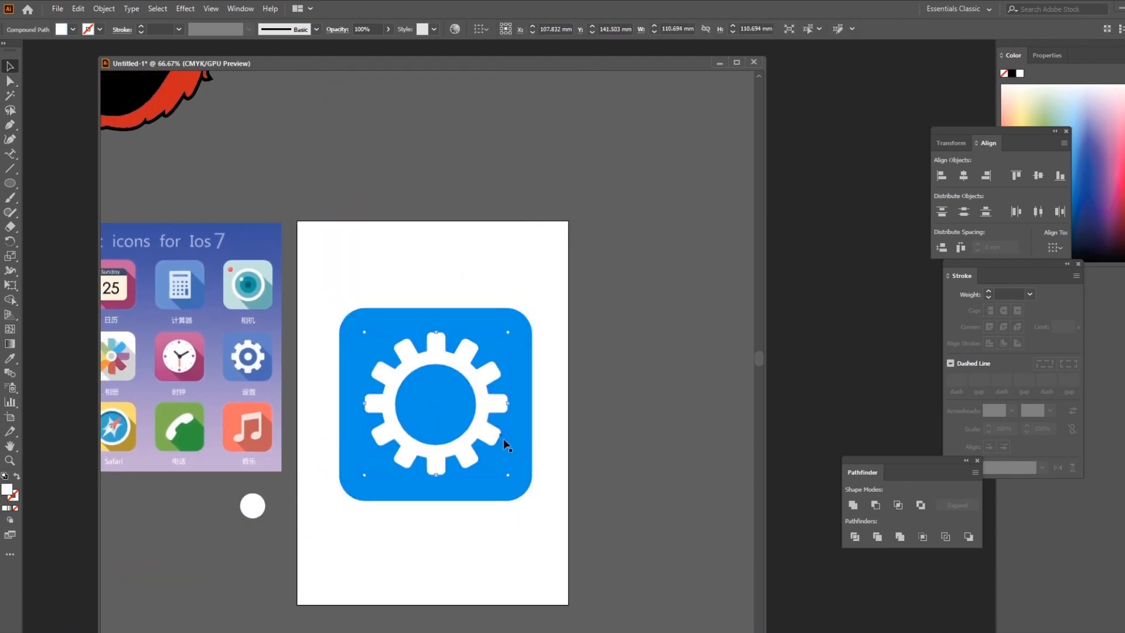
# Scale the gear down to about 93 mm and place a copy of it outside the artboard below the reference image
pyautogui.moveTo(508, 474); pyautogui.dragTo(568, 354)
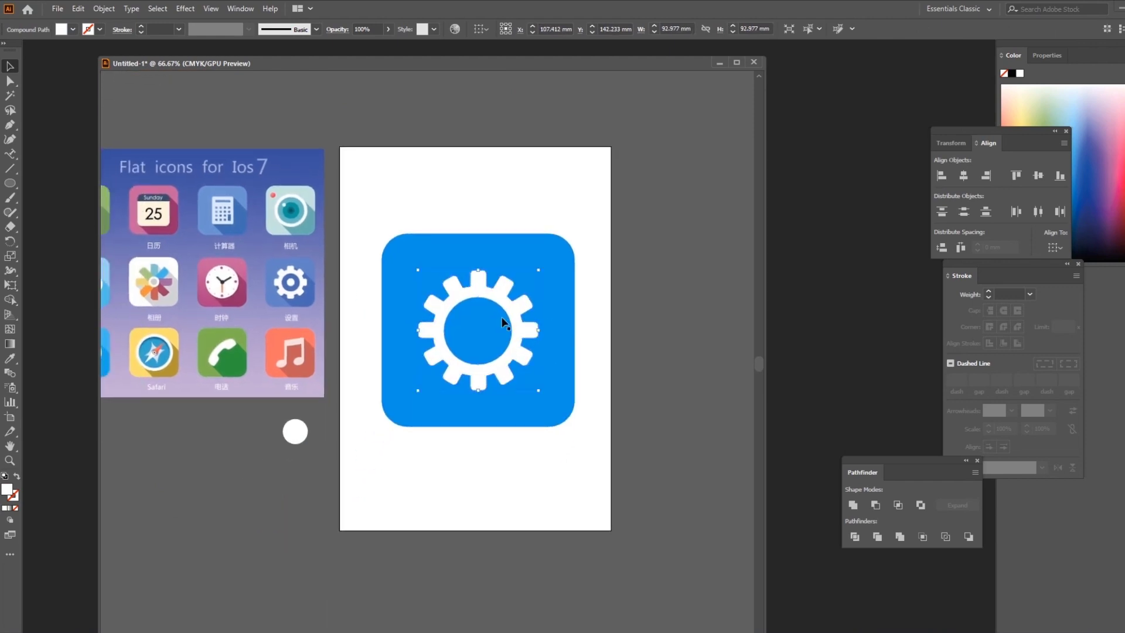
pyautogui.moveTo(499, 297); pyautogui.dragTo(238, 439)
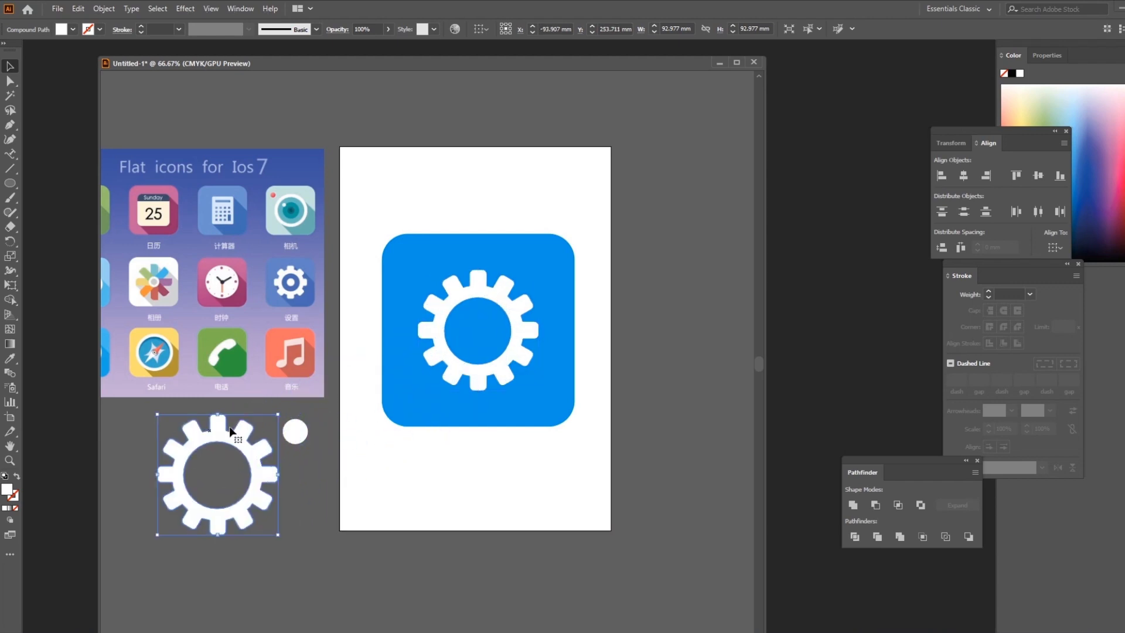
pyautogui.moveTo(509, 314)
pyautogui.mouseDown()
pyautogui.moveTo(479, 294)
pyautogui.moveTo(510, 315)
pyautogui.mouseUp()
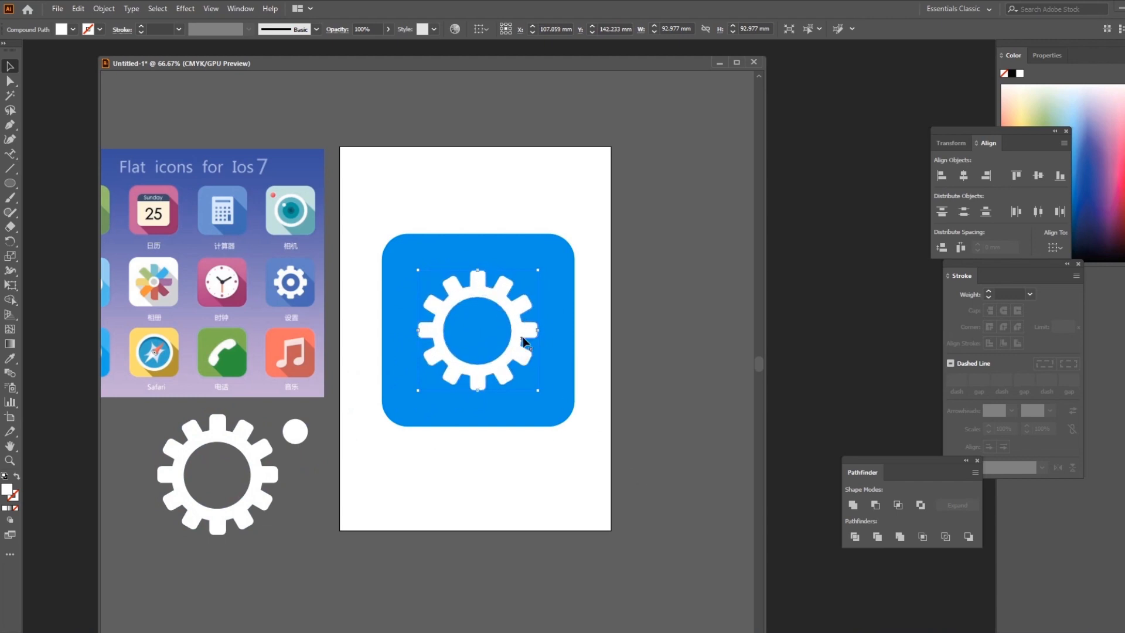
# Fill the gear on the square with a darker blue and copy it diagonally about 98 mm right and 98 mm down
pyautogui.click(73, 31)
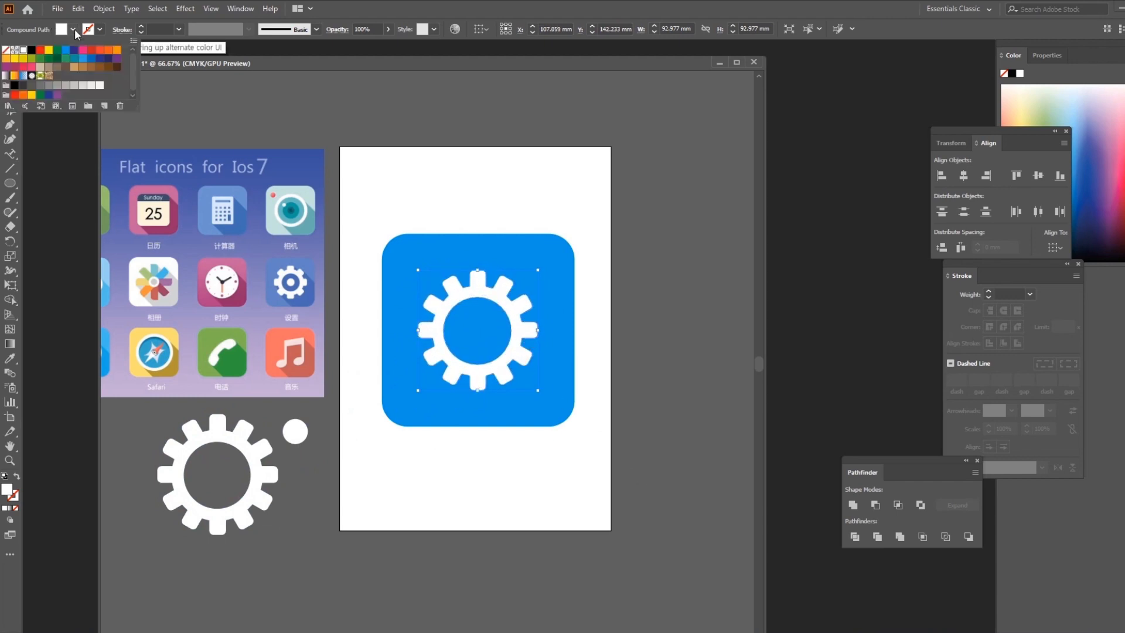
pyautogui.click(91, 59)
pyautogui.press('Return')
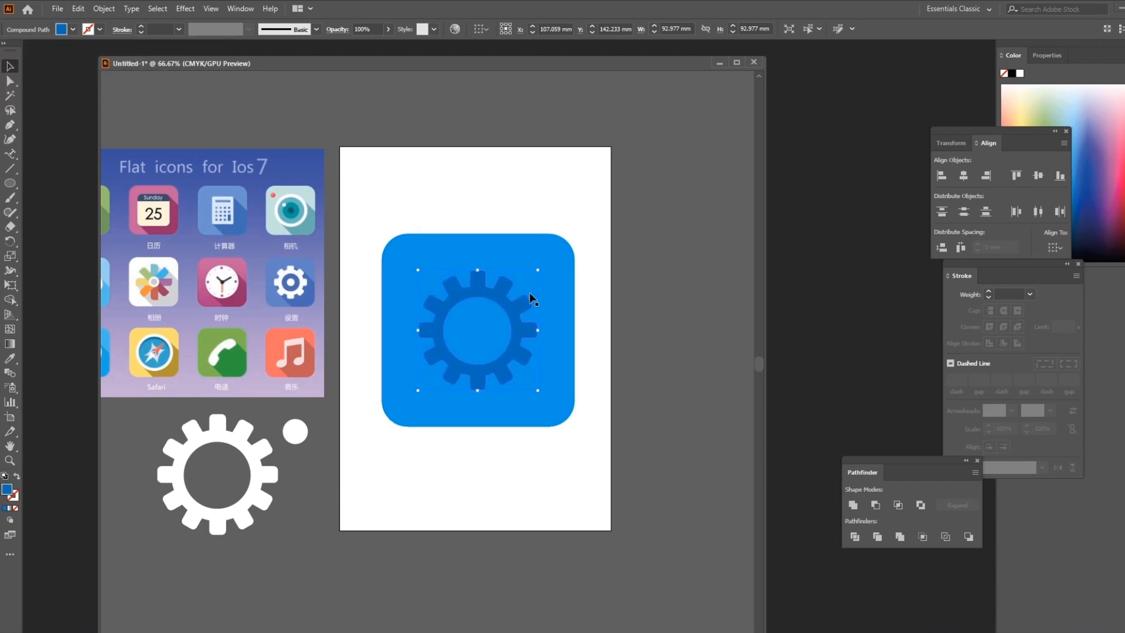
pyautogui.moveTo(512, 311); pyautogui.dragTo(630, 438)
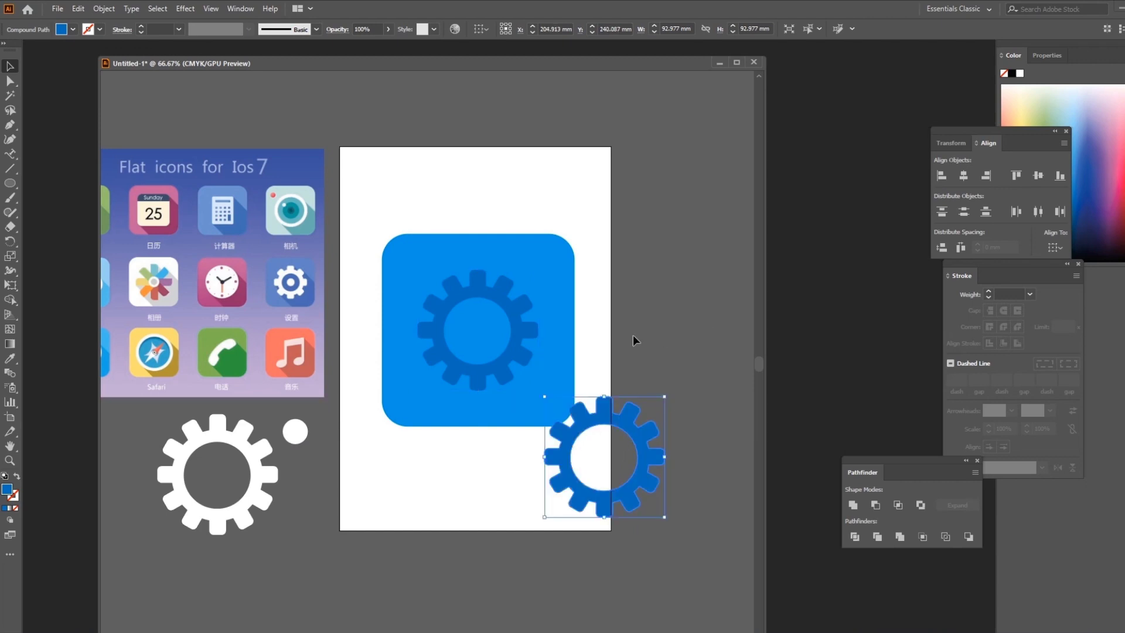
# Blend the two dark blue gears into a continuous diagonal shadow using Specified Steps spacing of 200
pyautogui.click(526, 342)
pyautogui.keyDown('shift'); pyautogui.click(603, 406); pyautogui.keyUp('shift')
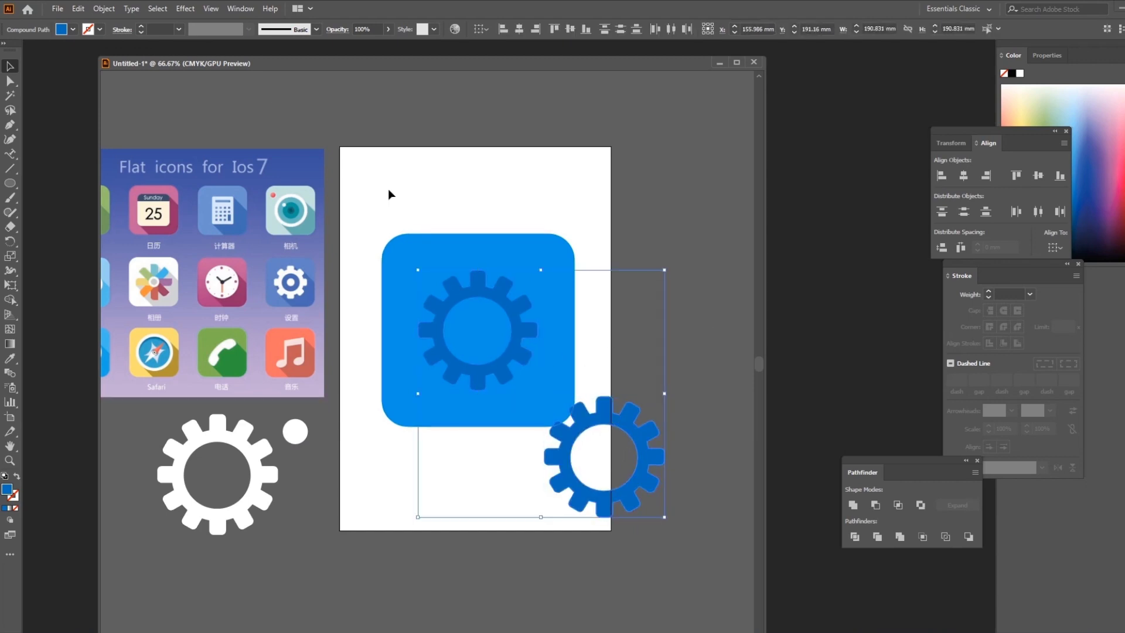
pyautogui.click(91, 11)
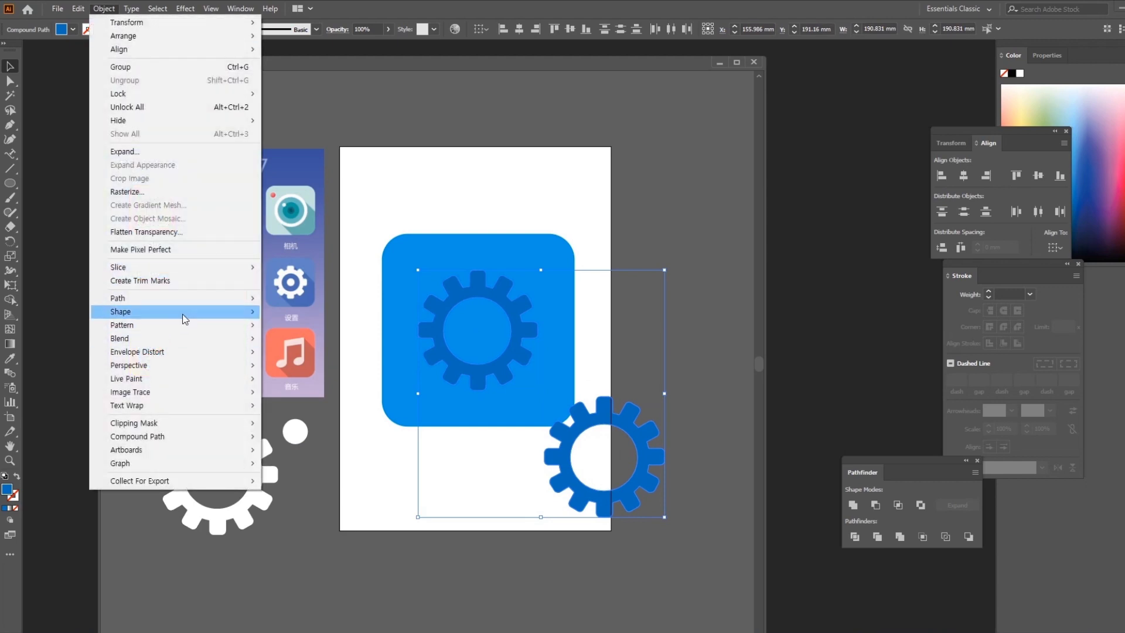
pyautogui.moveTo(174, 345)
pyautogui.click(353, 370)
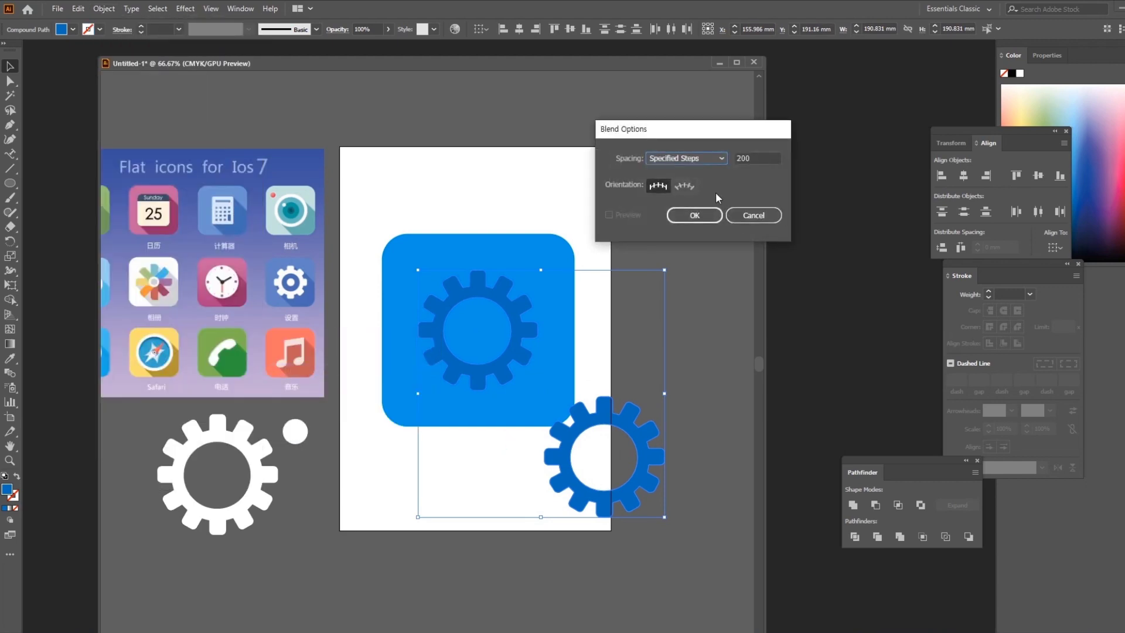
pyautogui.click(694, 215)
pyautogui.click(104, 10)
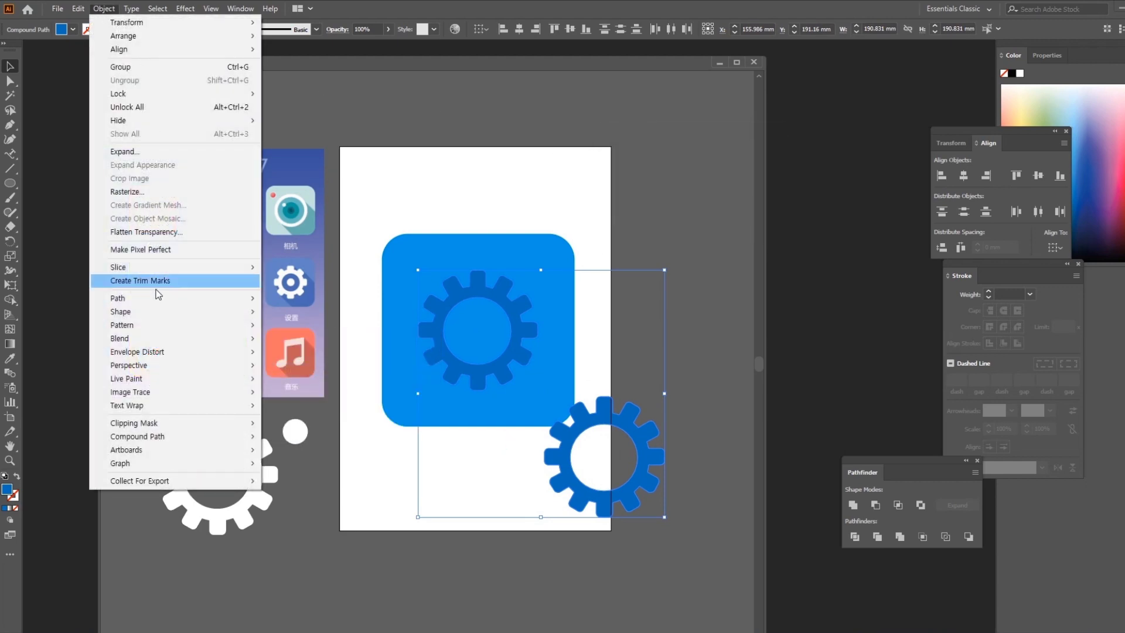
pyautogui.moveTo(154, 338)
pyautogui.click(303, 340)
pyautogui.click(677, 192)
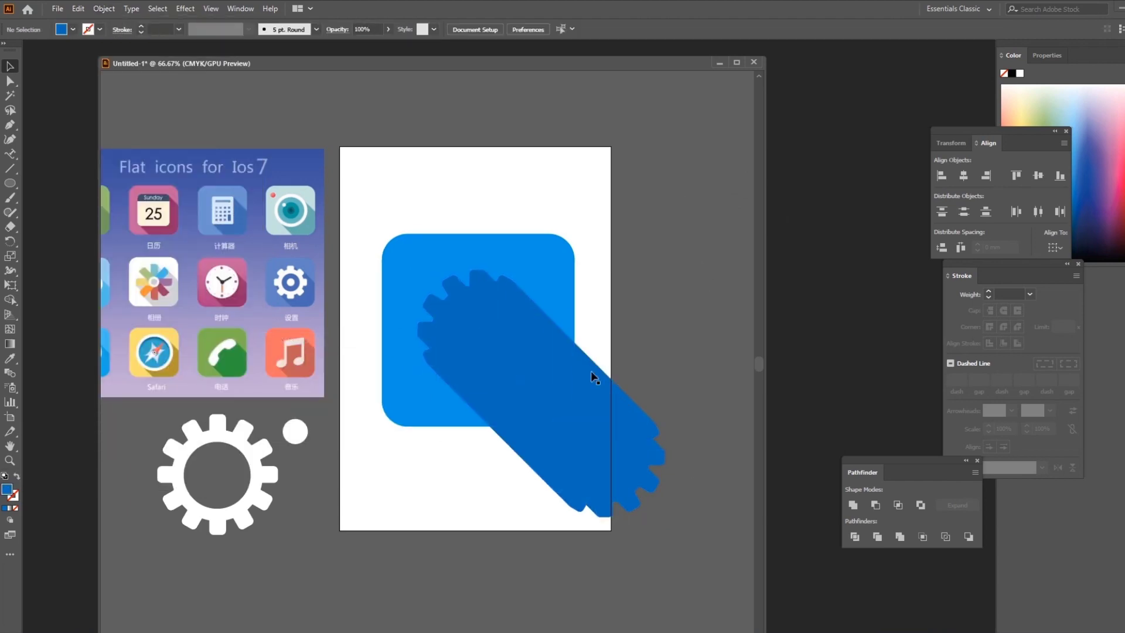
# Move the white gear from outside the artboard onto the start of the shadow on the blue square
pyautogui.click(274, 447)
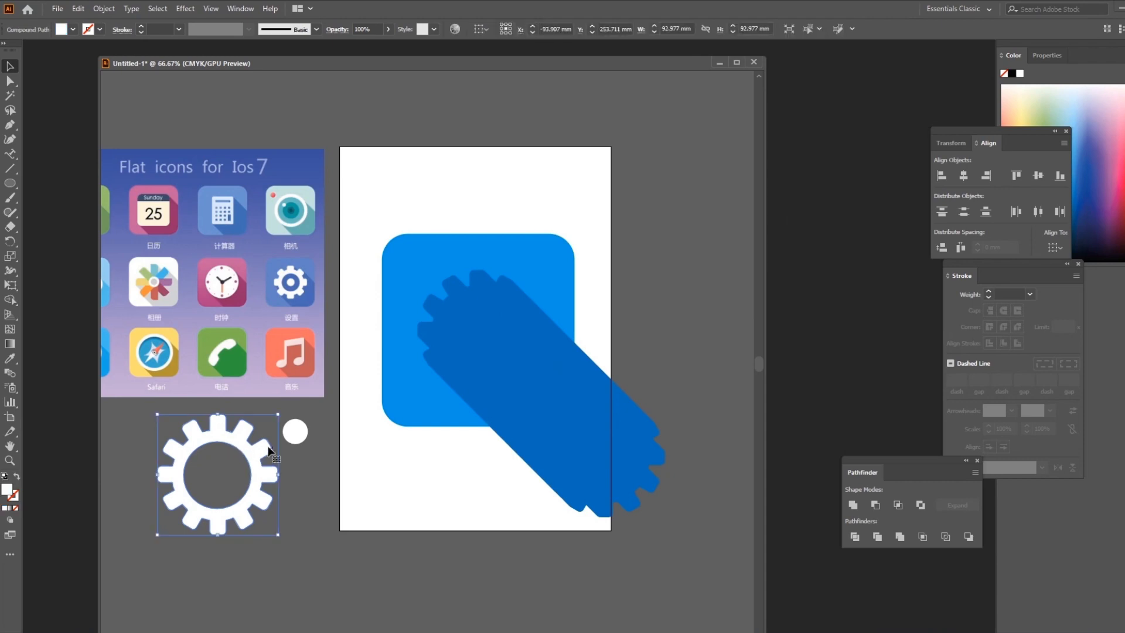
pyautogui.moveTo(239, 442); pyautogui.dragTo(498, 294)
pyautogui.click(683, 279)
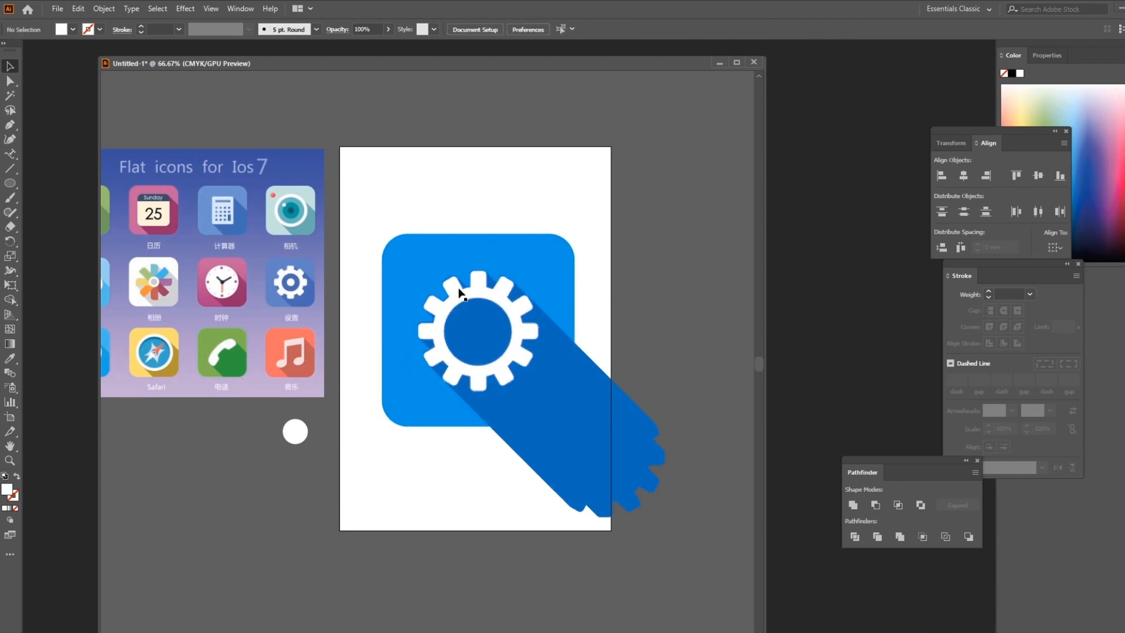
# Move the small white circle to the centre of the white gear
pyautogui.moveTo(298, 432); pyautogui.dragTo(443, 368)
pyautogui.moveTo(482, 334); pyautogui.dragTo(481, 334)
pyautogui.click(690, 387)
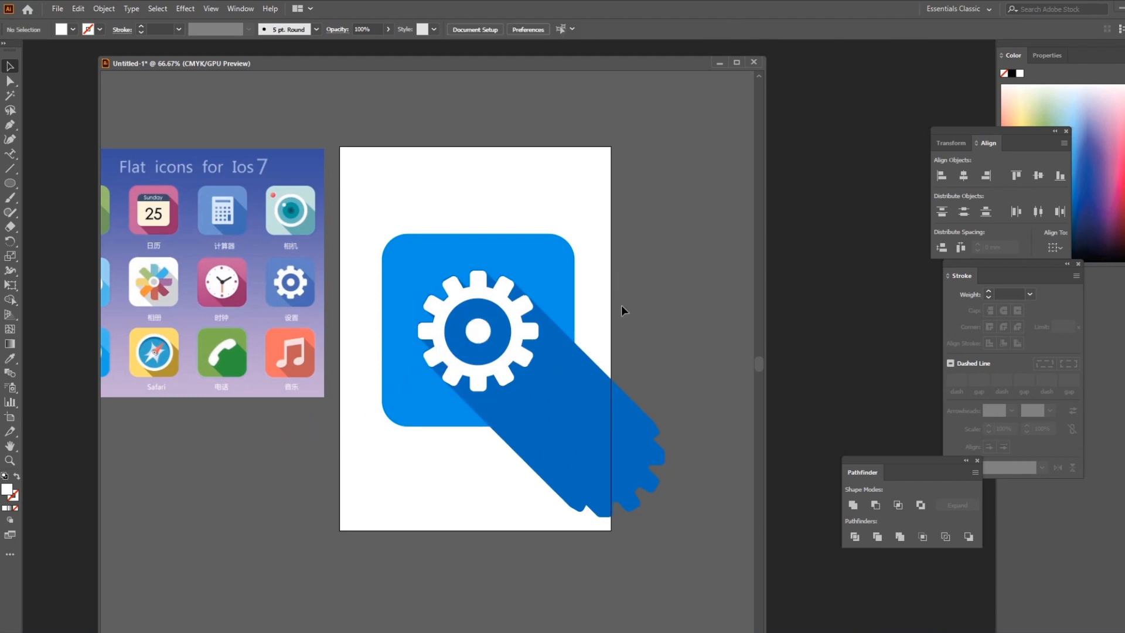
# Place a copy of the blue rounded square below the reference image and group all the icon artwork on the artboard
pyautogui.click(554, 273)
pyautogui.moveTo(536, 268); pyautogui.dragTo(283, 490)
pyautogui.click(653, 251)
pyautogui.moveTo(374, 188); pyautogui.dragTo(701, 560)
pyautogui.hotkey('ctrl', 'h')
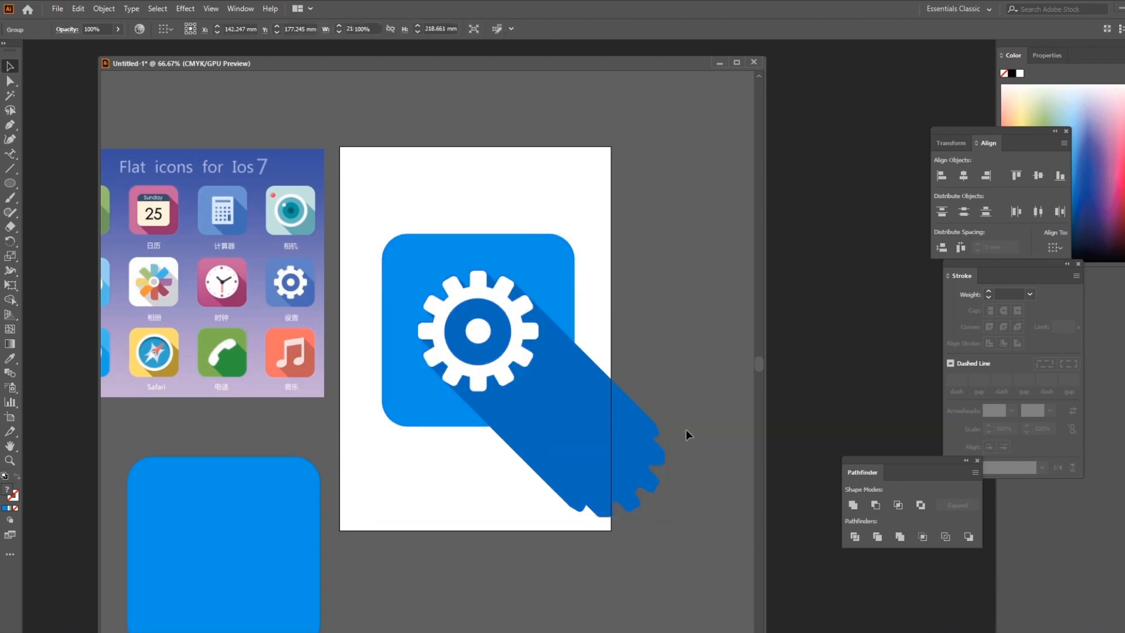
# Bring the copied rounded square to the front exactly over the original and use it as a clipping mask for the grouped icon
pyautogui.moveTo(239, 557); pyautogui.dragTo(458, 318)
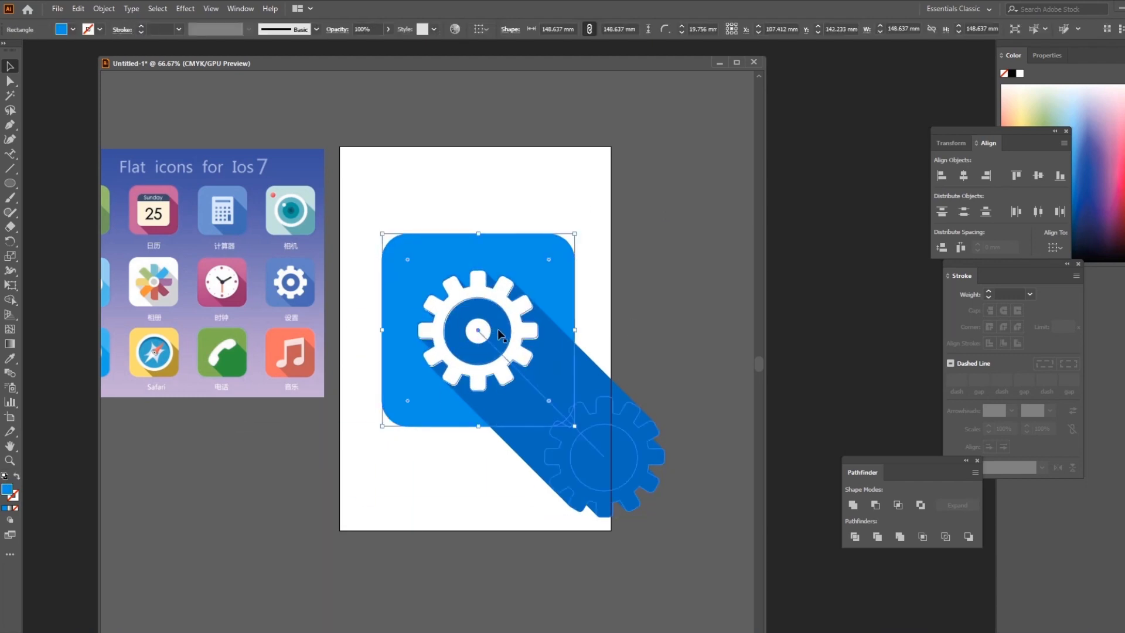
pyautogui.hotkey('ctrl', 'shift', ']')
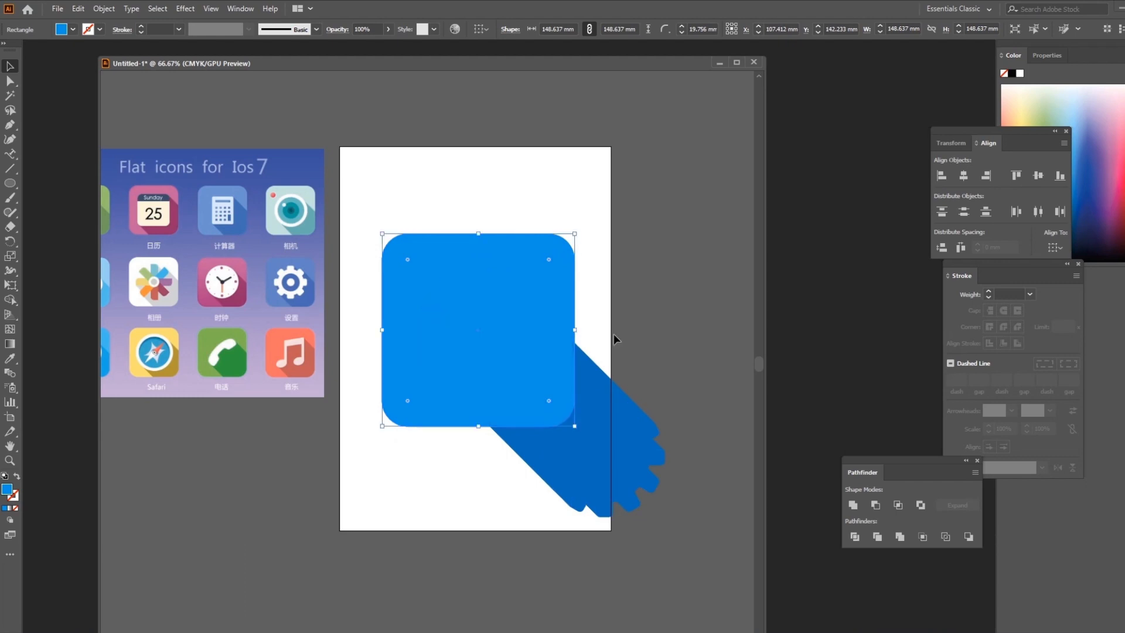
pyautogui.click(546, 186)
pyautogui.moveTo(633, 182); pyautogui.dragTo(378, 536)
pyautogui.rightClick(534, 315)
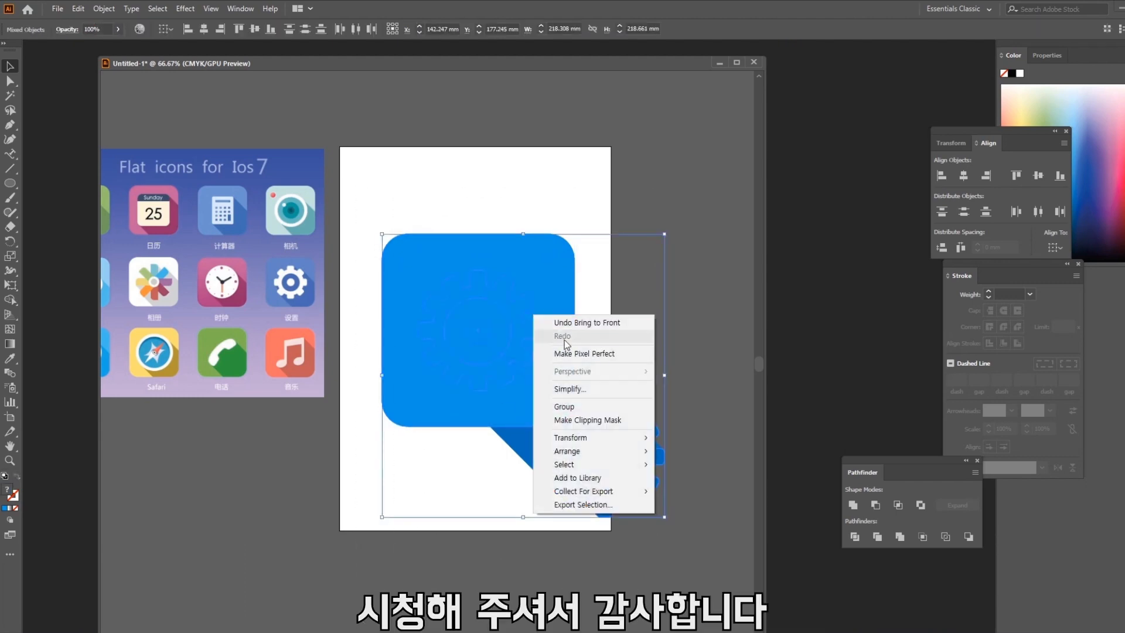
pyautogui.click(587, 420)
pyautogui.click(694, 316)
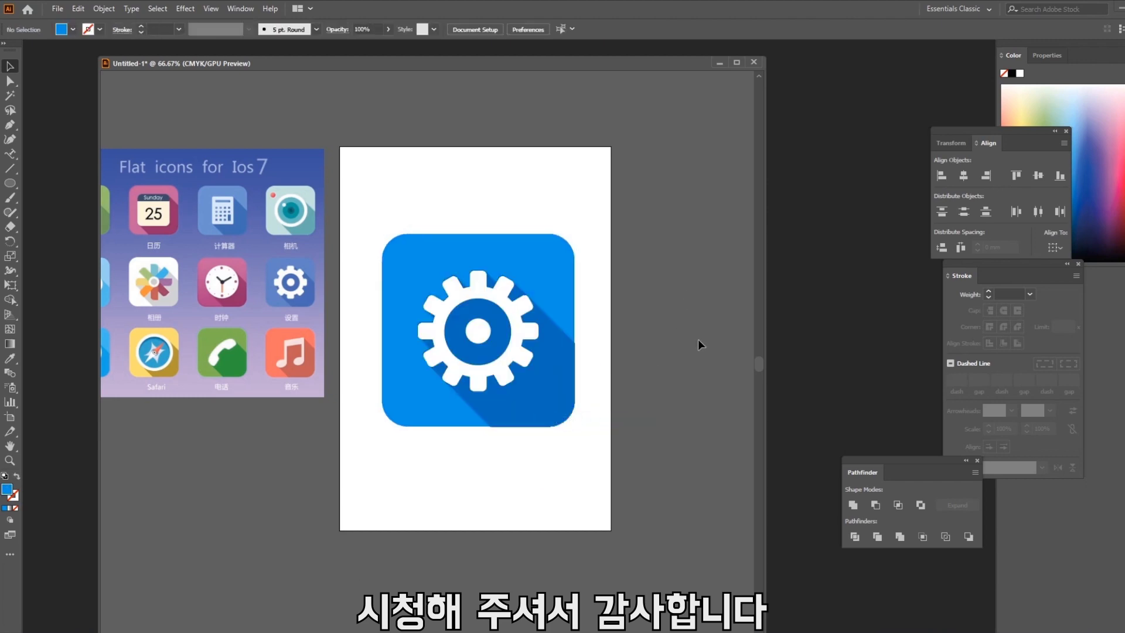
pyautogui.scroll(-2, 682, 440)
pyautogui.scroll(2, 683, 308)
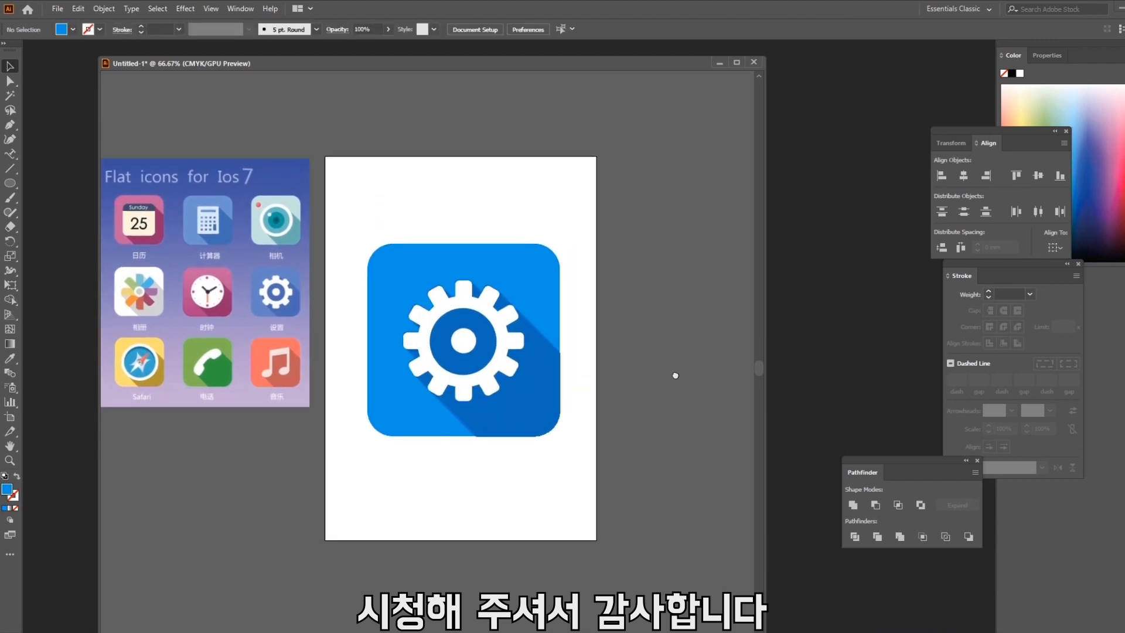